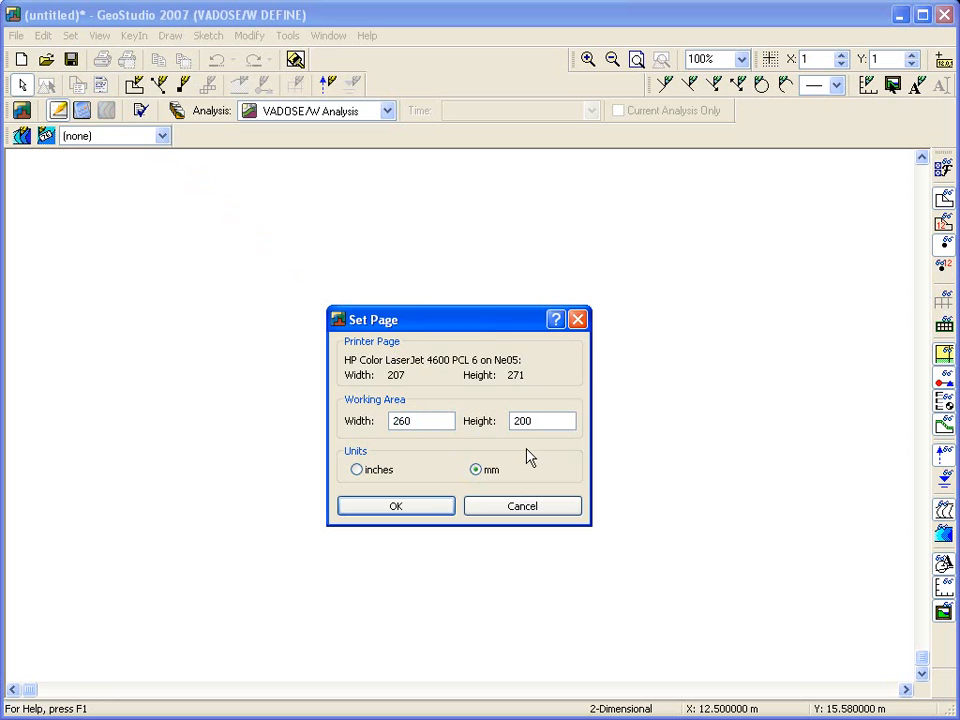
Apply the 260 by 200 mm working area and set the engineering units to metric kiloJoules, days, meters, °C, kN.
{"action": "left_click", "coordinate": [420, 513]}
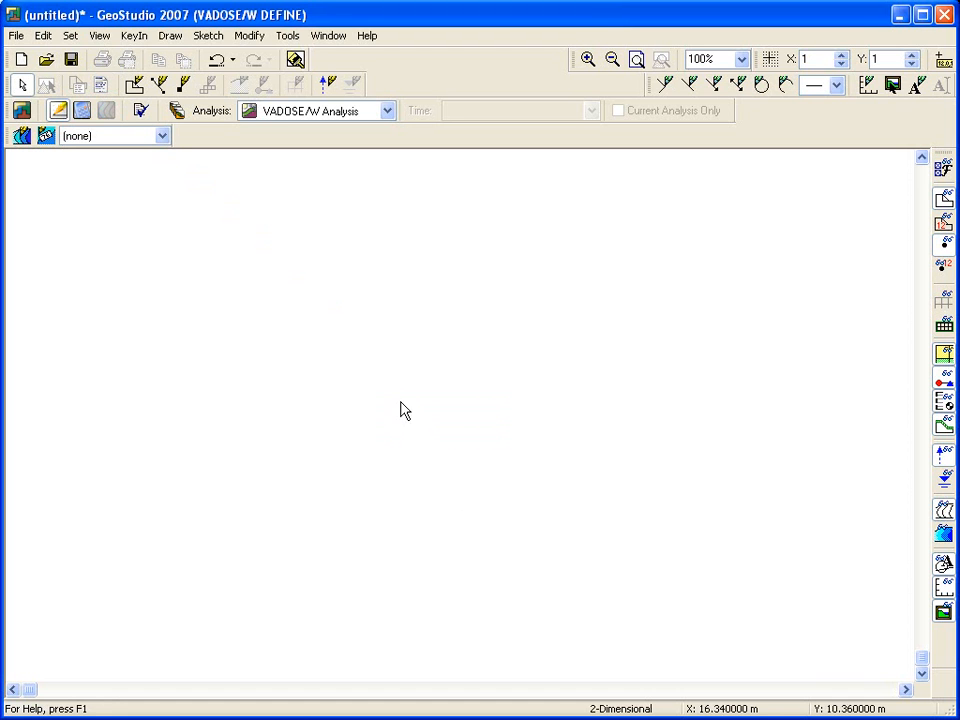
{"action": "left_click", "coordinate": [72, 37]}
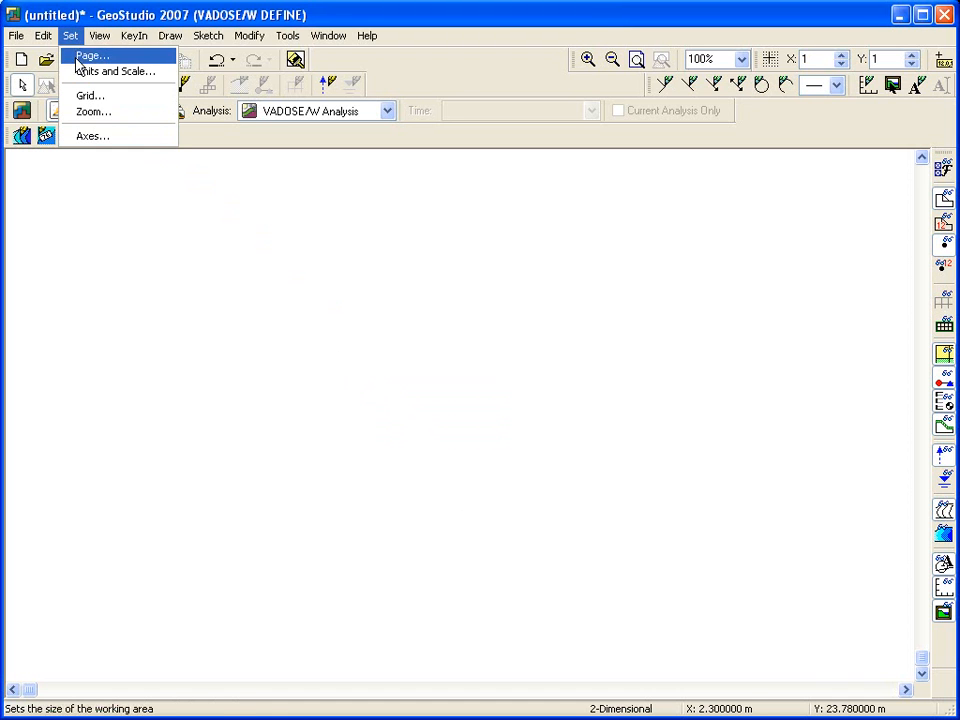
{"action": "left_click", "coordinate": [77, 72]}
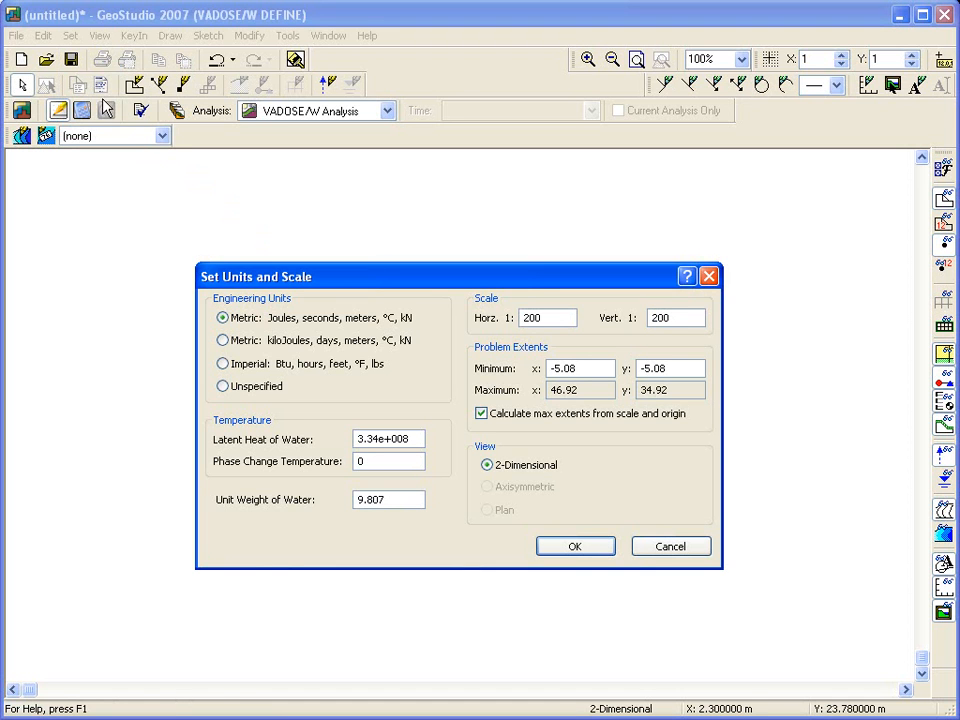
{"action": "left_click", "coordinate": [223, 341]}
Disable automatic maximum extents and set the problem extents to minimum -0.4 and maximum 0.6 for both x and y.
{"action": "left_click", "coordinate": [484, 414]}
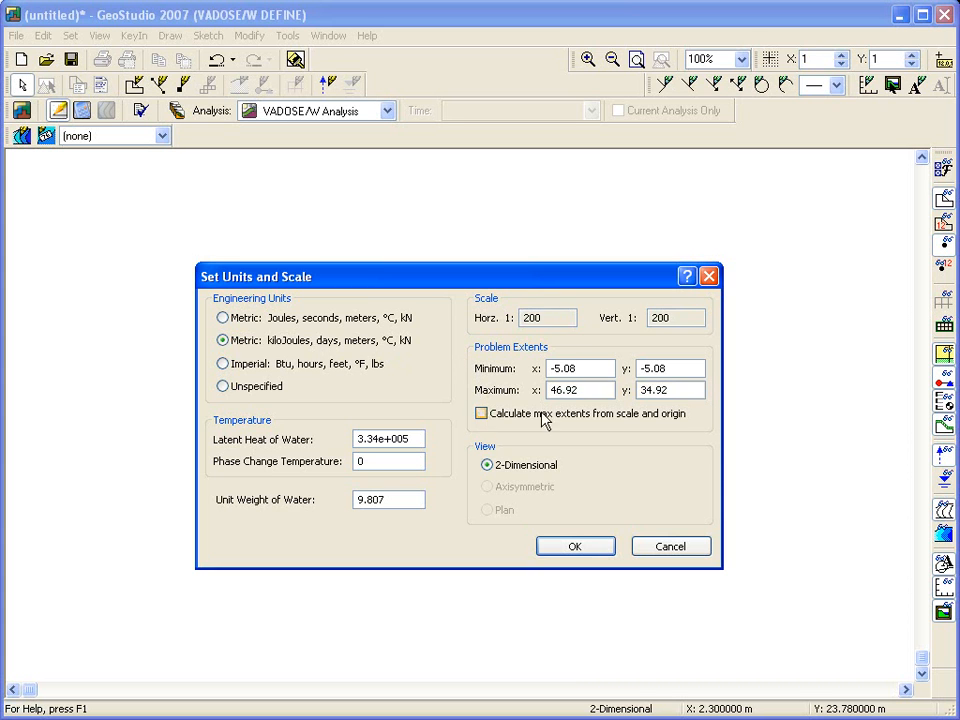
{"action": "left_click_drag", "start_coordinate": [557, 368], "coordinate": [586, 371]}
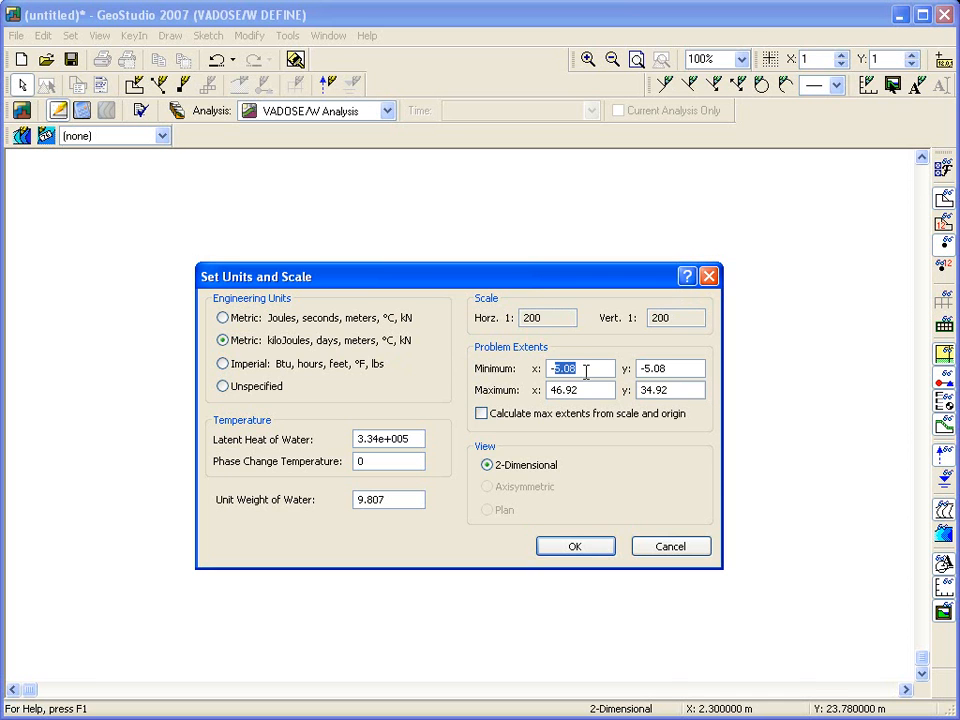
{"action": "type", "text": ".4"}
{"action": "double_click", "coordinate": [648, 369]}
{"action": "type", "text": "-.4"}
{"action": "left_click_drag", "start_coordinate": [584, 392], "coordinate": [548, 395]}
{"action": "type", "text": "76"}
{"action": "left_click", "coordinate": [703, 390]}
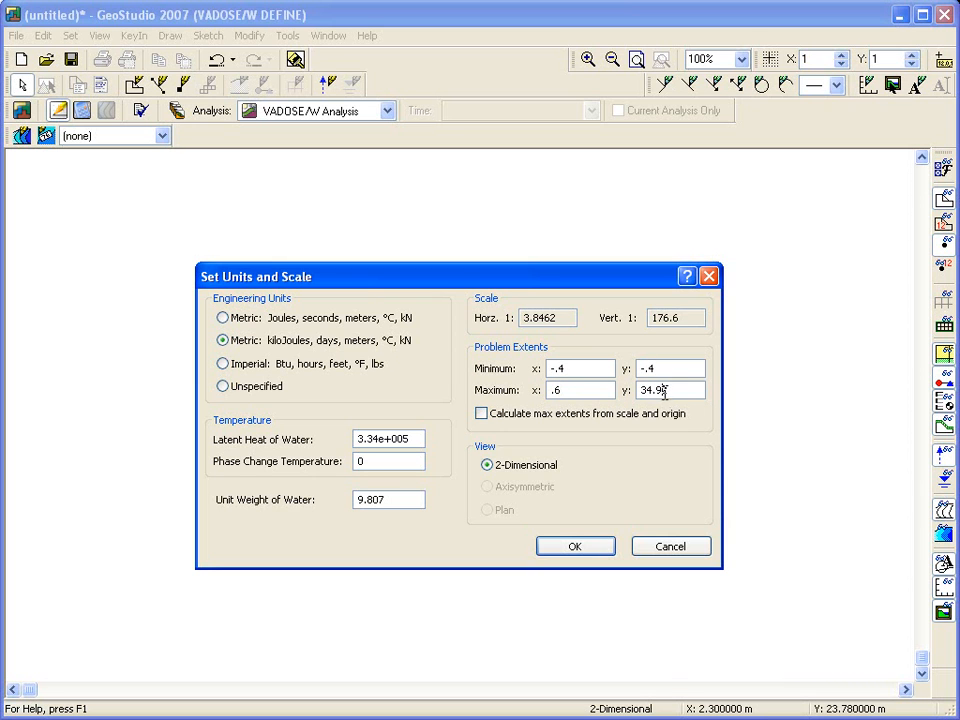
{"action": "left_click_drag", "start_coordinate": [675, 392], "coordinate": [622, 395]}
{"action": "type", "text": ".6"}
{"action": "left_click", "coordinate": [668, 370]}
Calculate the maximum extents from scale and origin, using horizontal and vertical scales of 1:4, and apply the settings.
{"action": "left_click", "coordinate": [482, 414]}
{"action": "left_click_drag", "start_coordinate": [564, 320], "coordinate": [471, 317]}
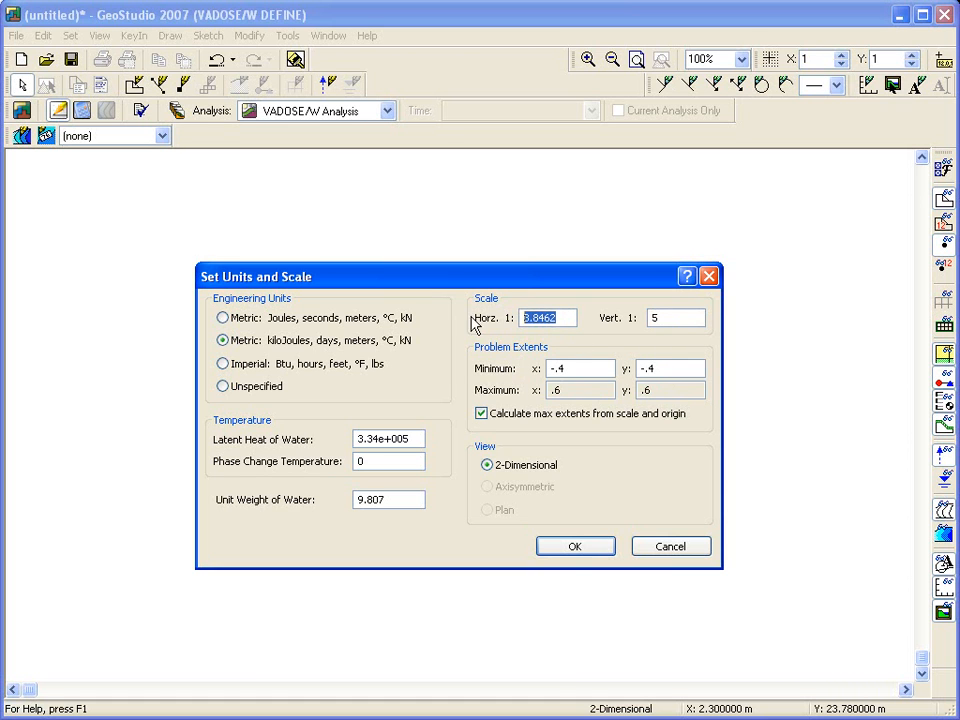
{"action": "type", "text": "4"}
{"action": "double_click", "coordinate": [660, 317]}
{"action": "type", "text": "4"}
{"action": "left_click", "coordinate": [656, 369]}
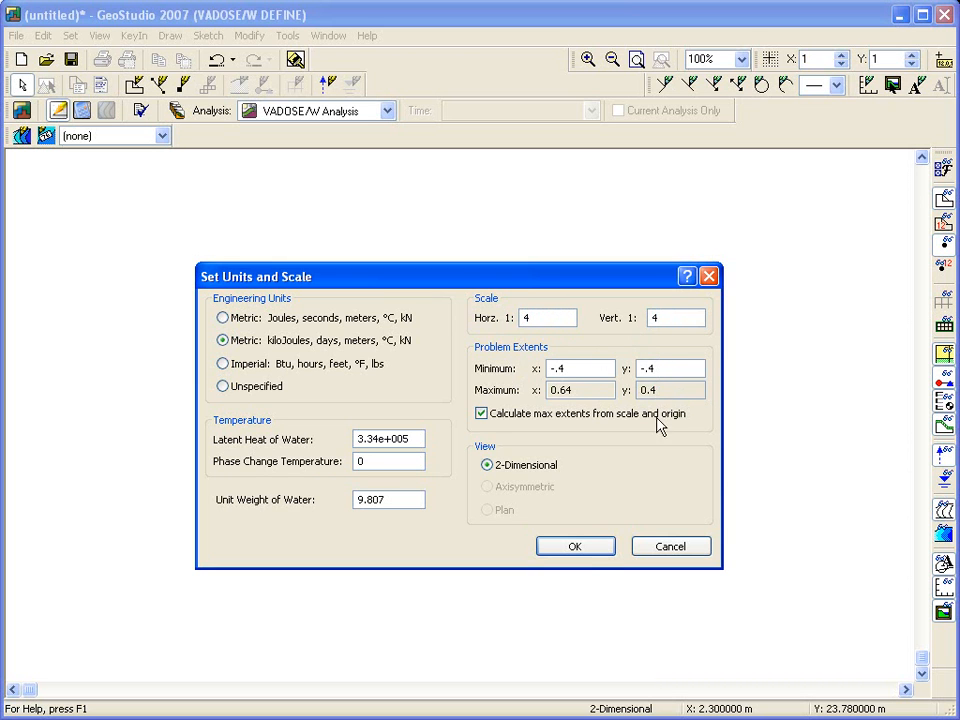
{"action": "left_click", "coordinate": [584, 551]}
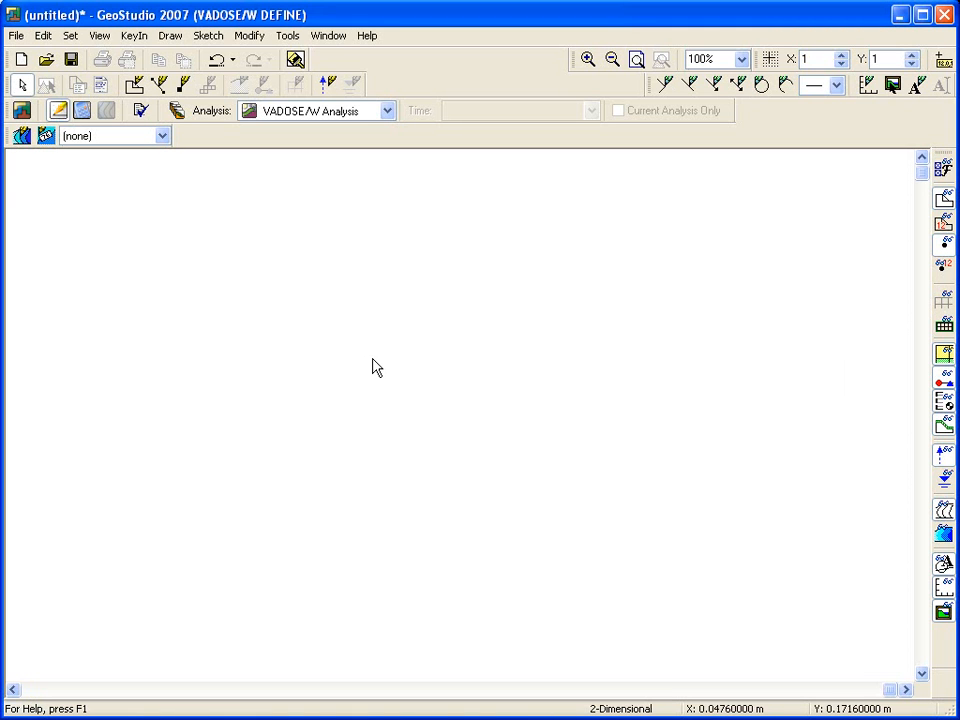
Rename the VADOSE/W analysis to "Fully coupled analysis" in the analysis definitions.
{"action": "left_click", "coordinate": [134, 35]}
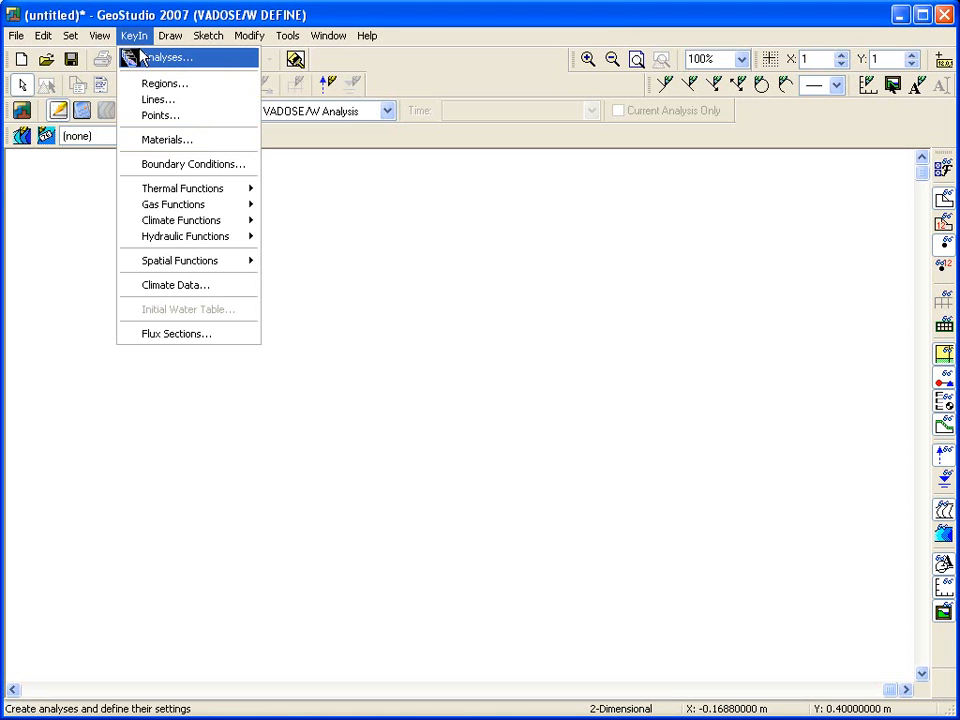
{"action": "left_click", "coordinate": [133, 57]}
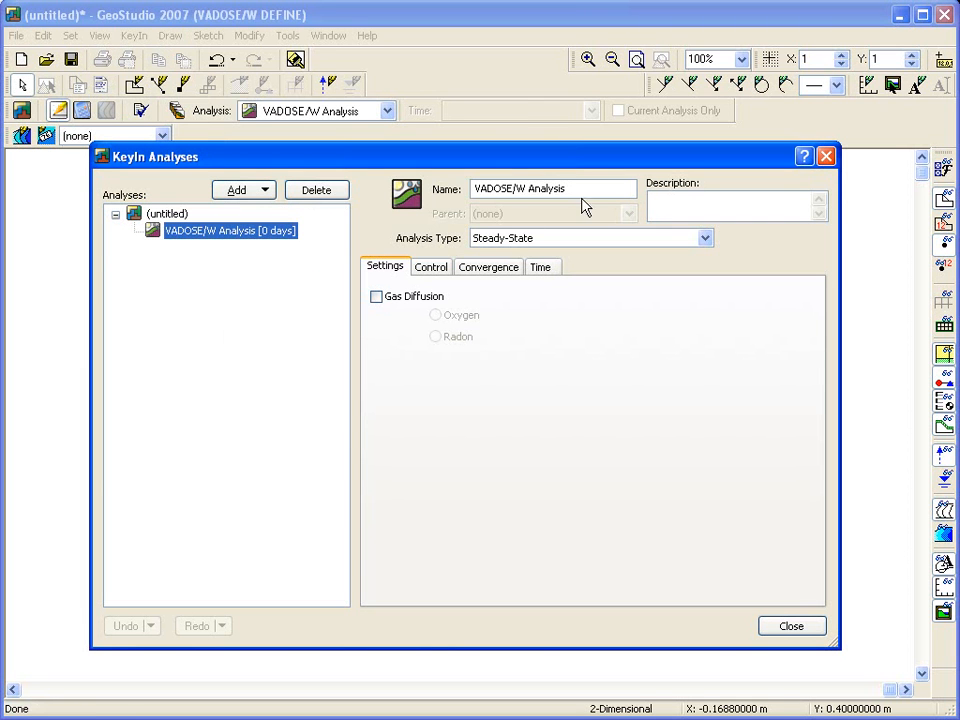
{"action": "left_click_drag", "start_coordinate": [581, 193], "coordinate": [452, 200]}
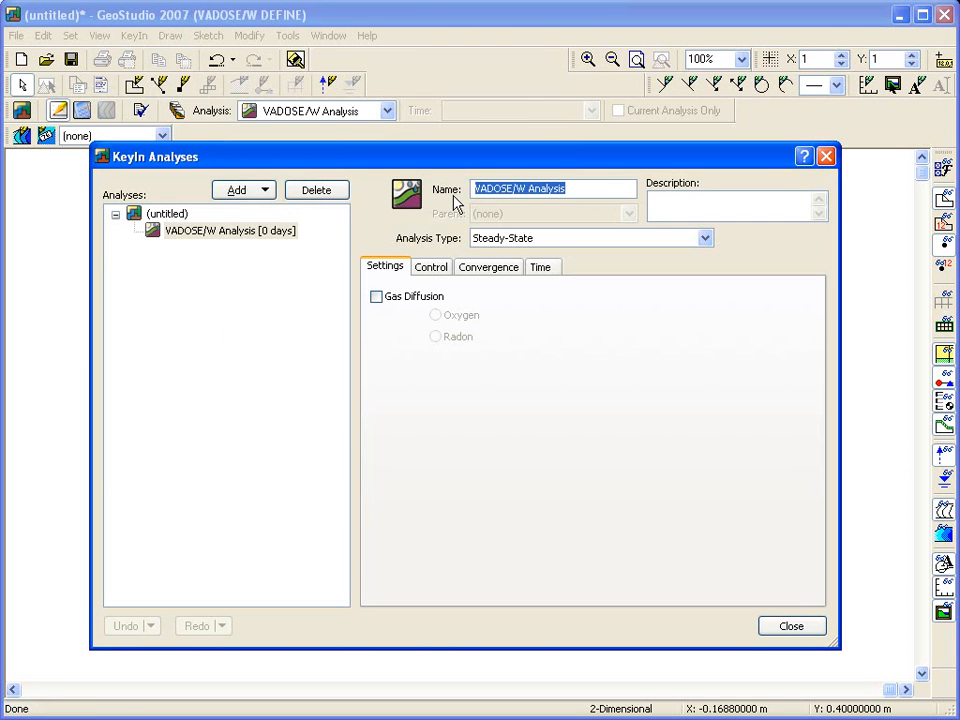
{"action": "type", "text": "Fully coupled an"}
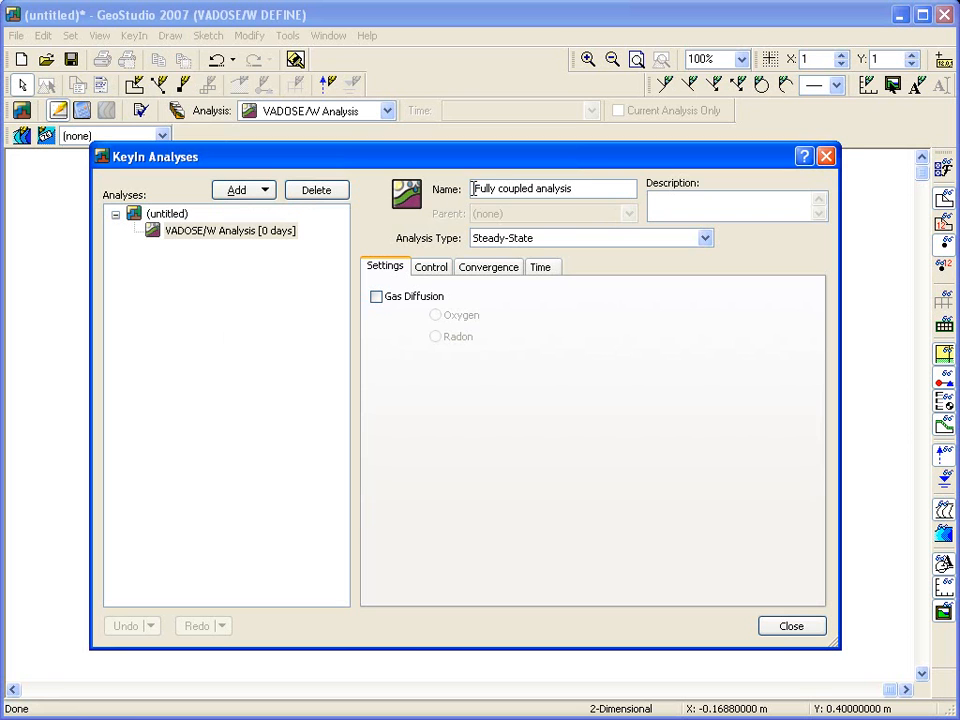
Set the analysis type to Transient Coupled and take the initial water pressures from a Water Table.
{"action": "left_click", "coordinate": [704, 240]}
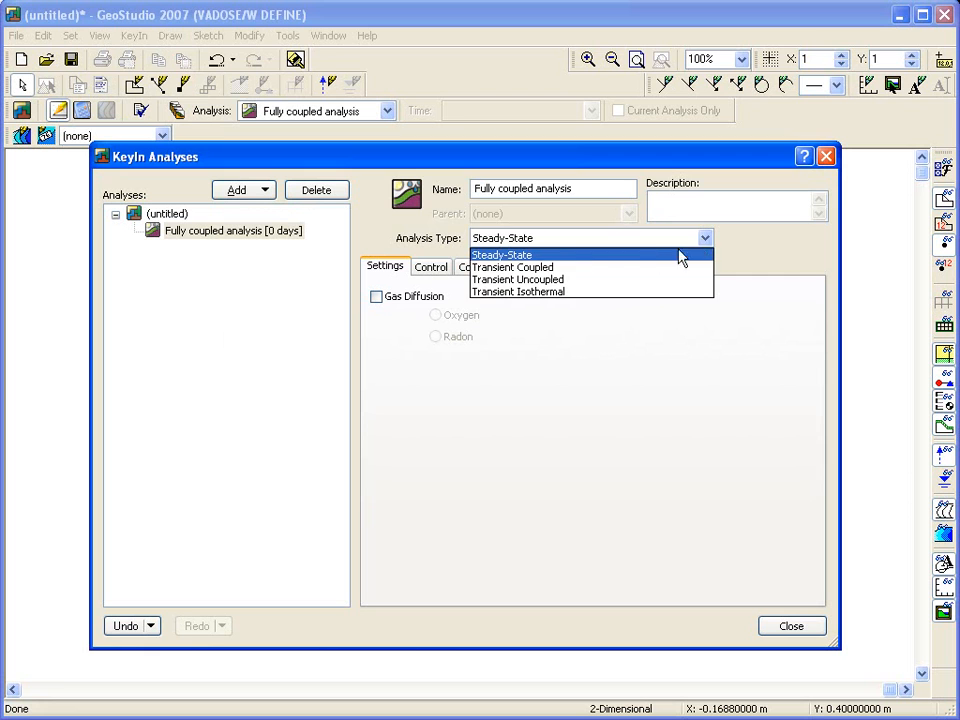
{"action": "left_click", "coordinate": [556, 268]}
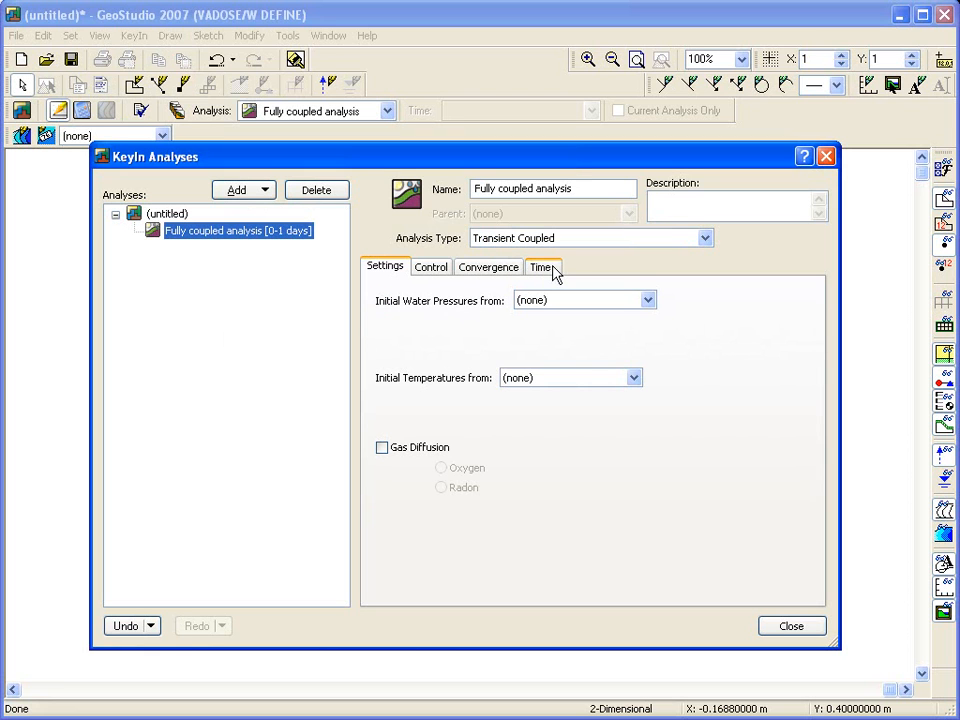
{"action": "left_click", "coordinate": [648, 301]}
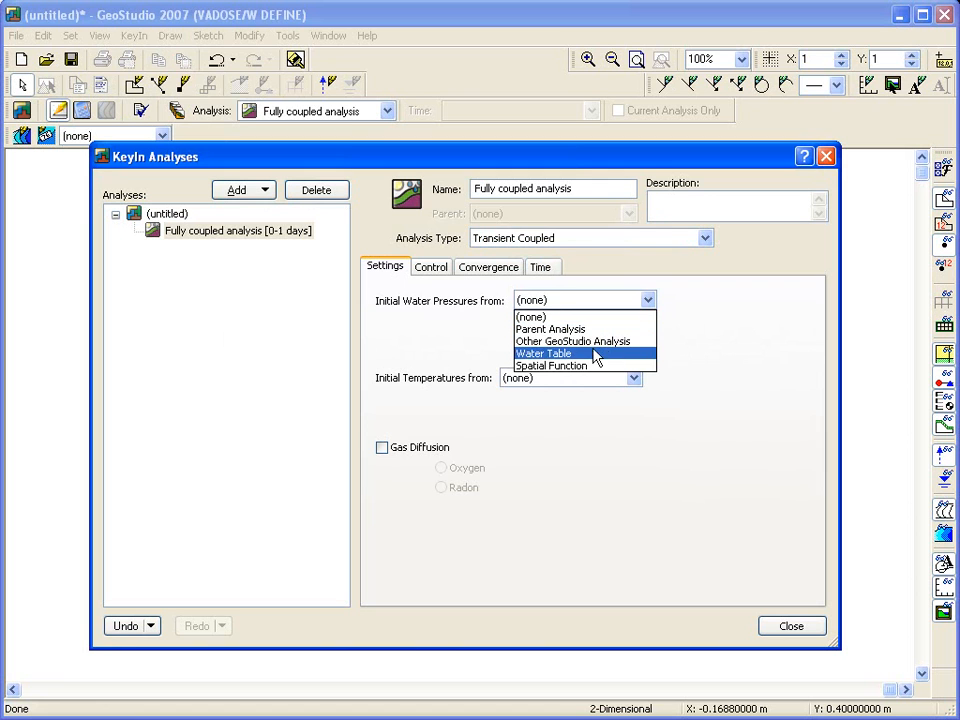
{"action": "left_click", "coordinate": [574, 356]}
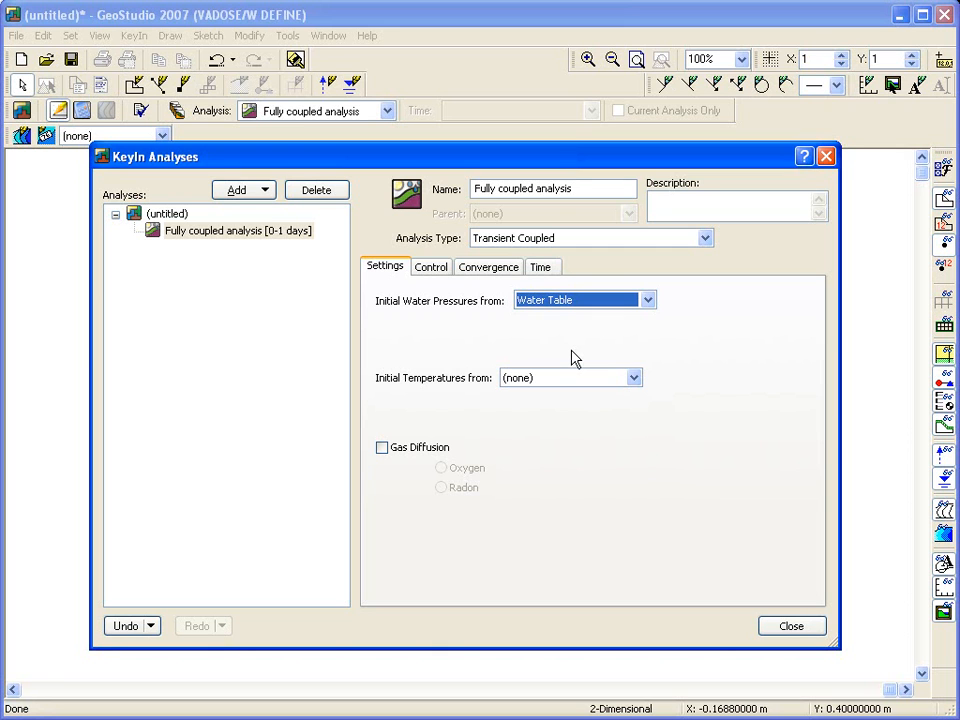
Set the analysis duration to 40 days and divide it into 40 time steps.
{"action": "left_click", "coordinate": [545, 268]}
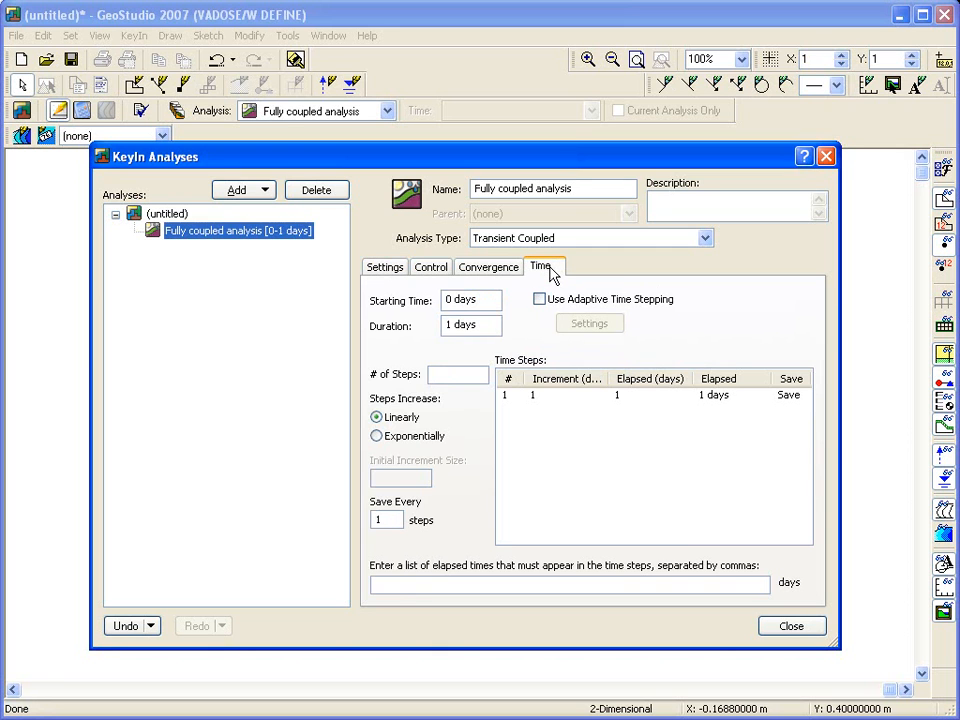
{"action": "double_click", "coordinate": [448, 325]}
{"action": "type", "text": "40"}
{"action": "left_click", "coordinate": [435, 376]}
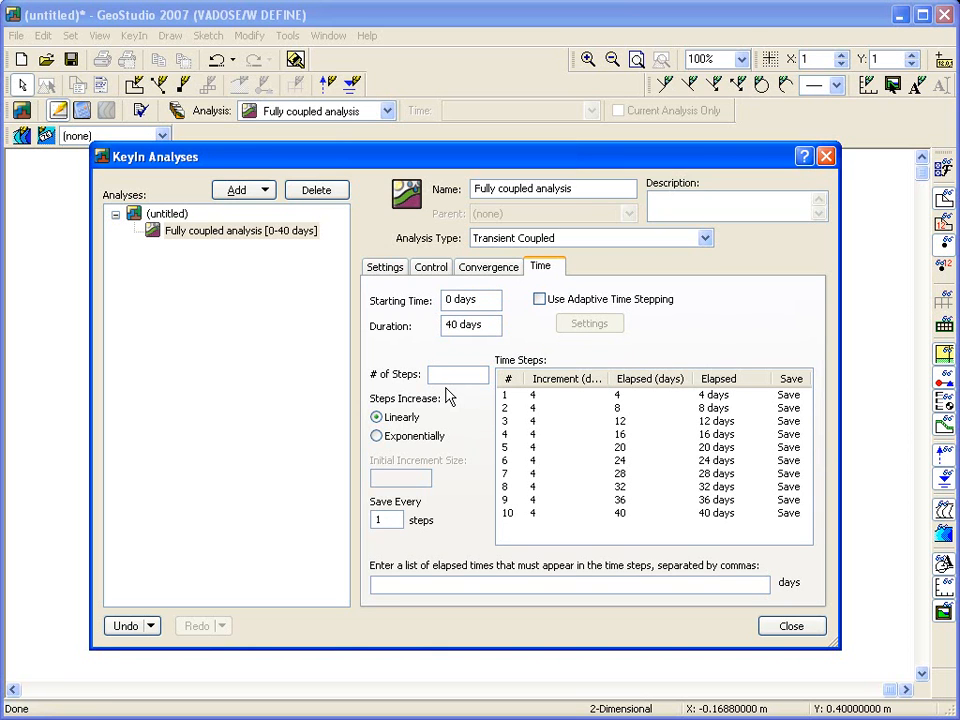
{"action": "type", "text": "40"}
{"action": "left_click", "coordinate": [485, 324]}
Enable adaptive time stepping with an allowable step range from 0.0001 to 0.04166667.
{"action": "left_click", "coordinate": [539, 299]}
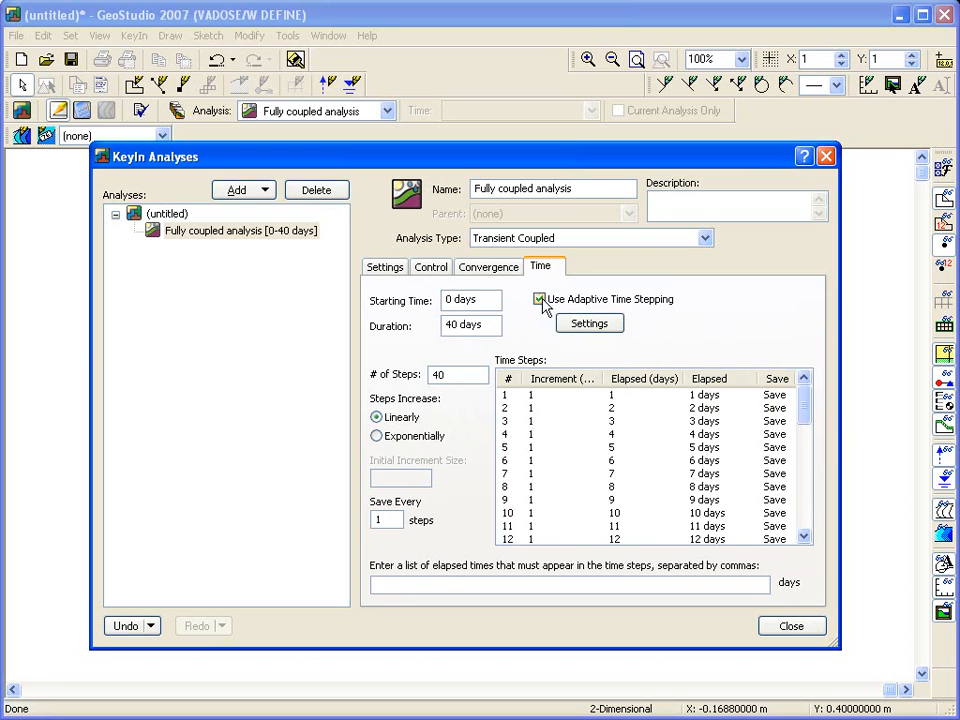
{"action": "left_click", "coordinate": [588, 324]}
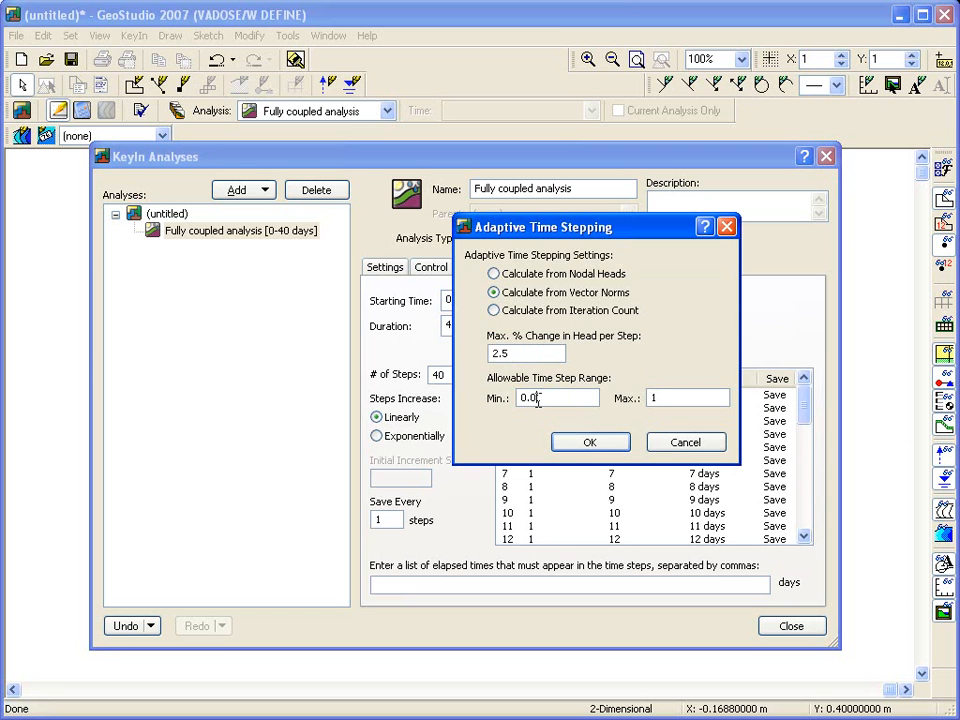
{"action": "type", "text": "001"}
{"action": "key", "text": "Tab"}
{"action": "type", "text": "0.04166667"}
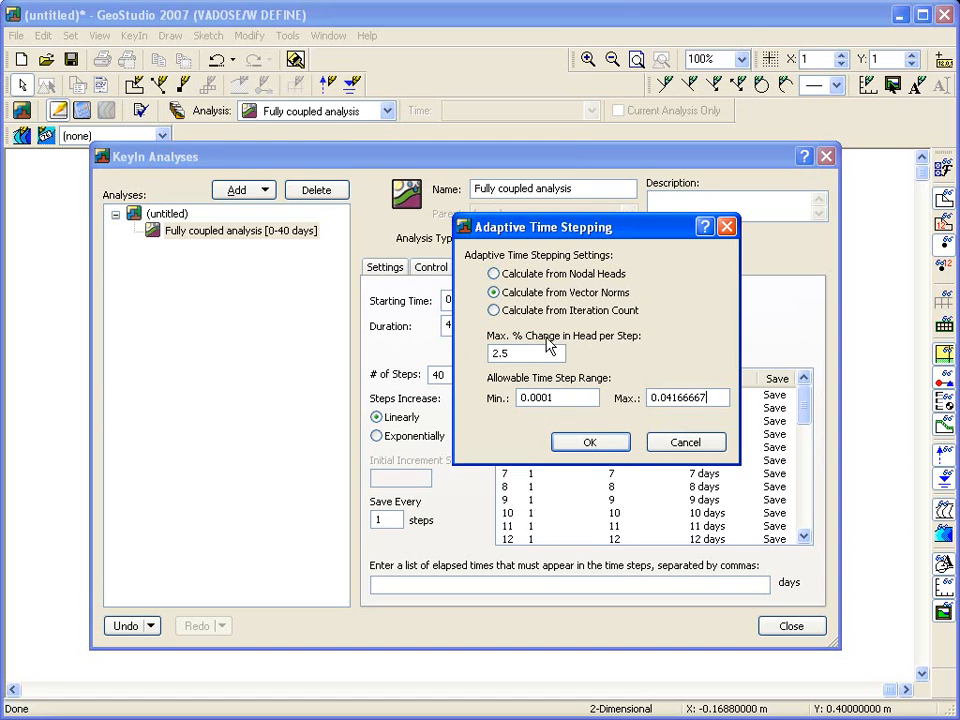
Calculate adaptive steps from nodal heads with a 5% maximum head change, close the analysis setup and show the whole page.
{"action": "left_click", "coordinate": [494, 274]}
{"action": "left_click_drag", "start_coordinate": [512, 353], "coordinate": [477, 351]}
{"action": "type", "text": "5"}
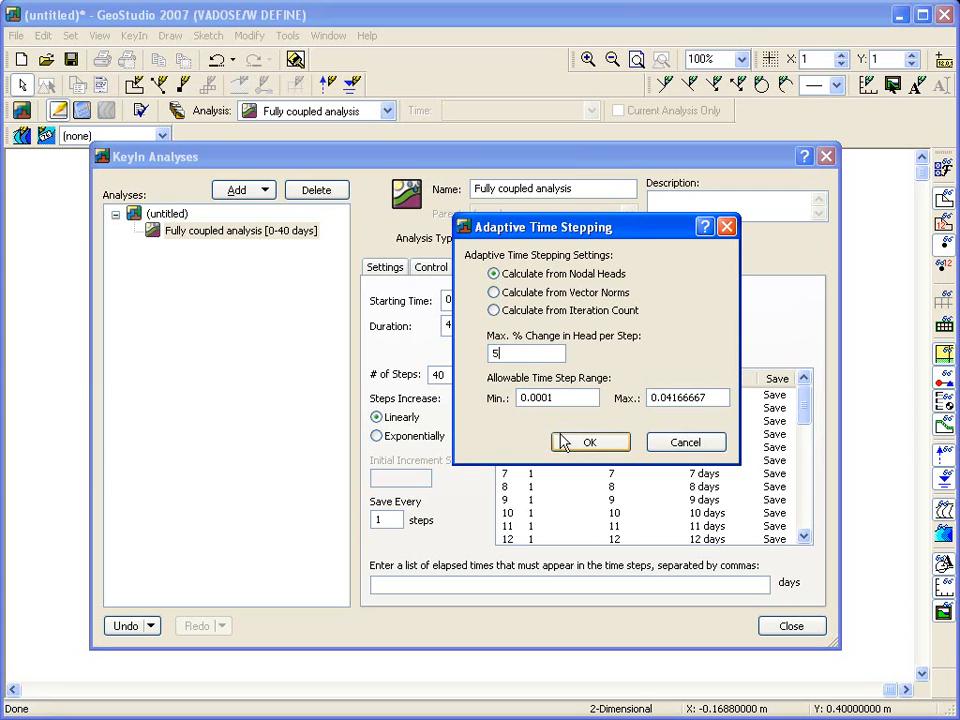
{"action": "left_click", "coordinate": [588, 450]}
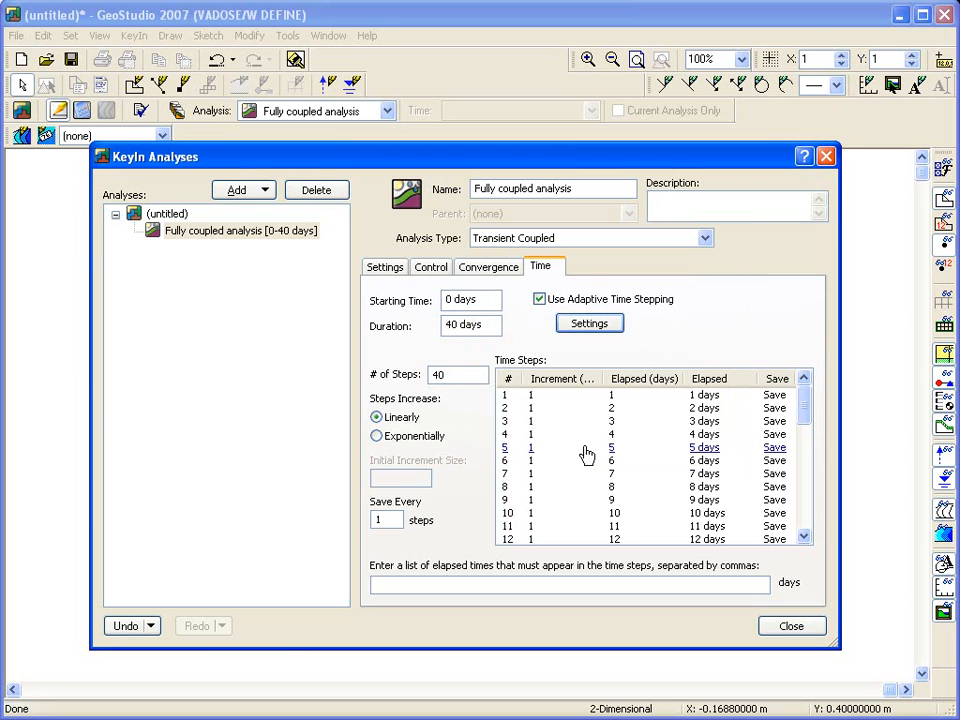
{"action": "left_click", "coordinate": [788, 628]}
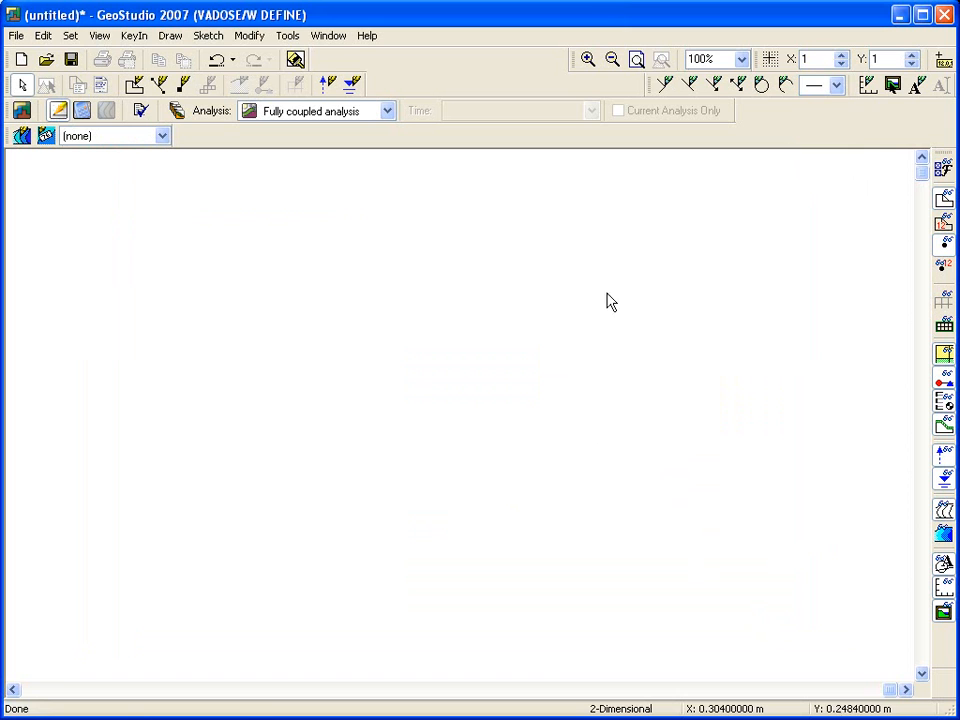
{"action": "left_click", "coordinate": [636, 60]}
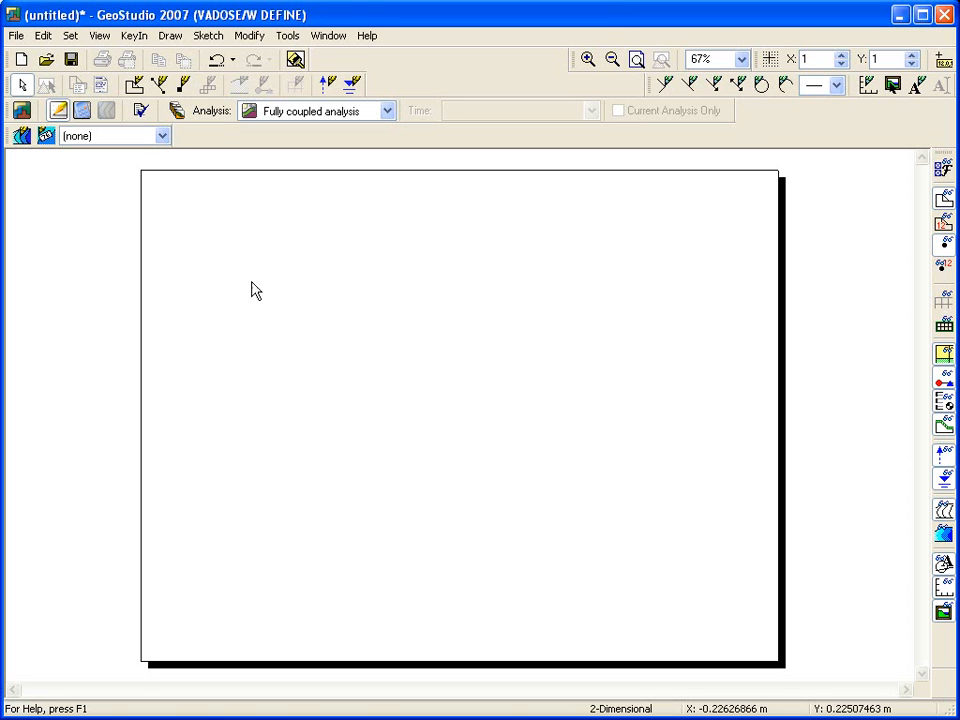
Toggle the listed toolbars, from Standard to Contours, off and back on one after another.
{"action": "left_click", "coordinate": [100, 37]}
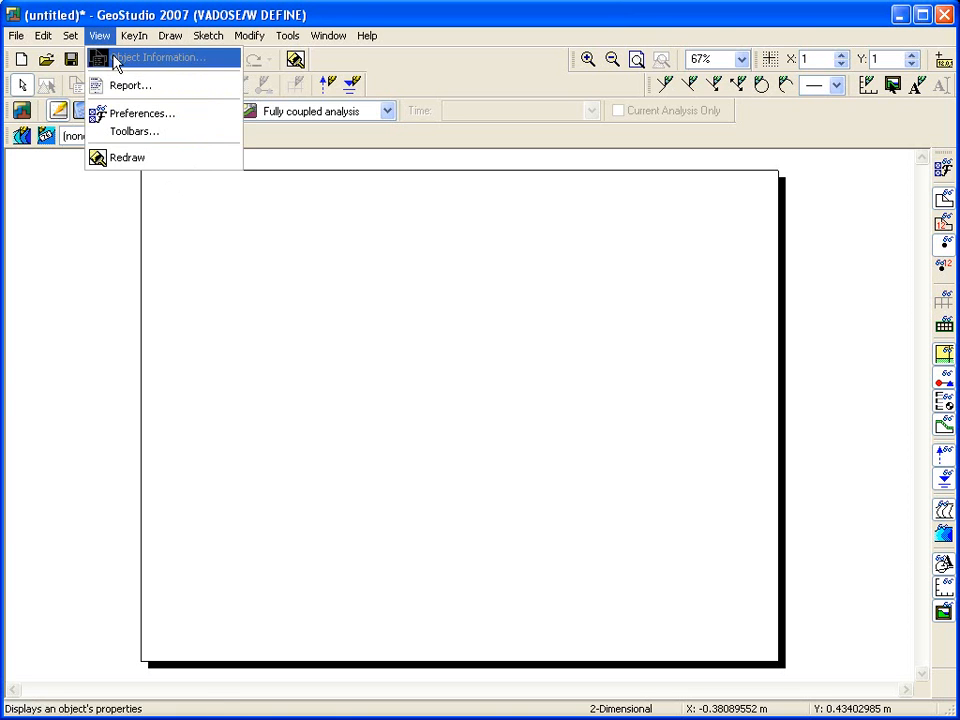
{"action": "left_click", "coordinate": [133, 133]}
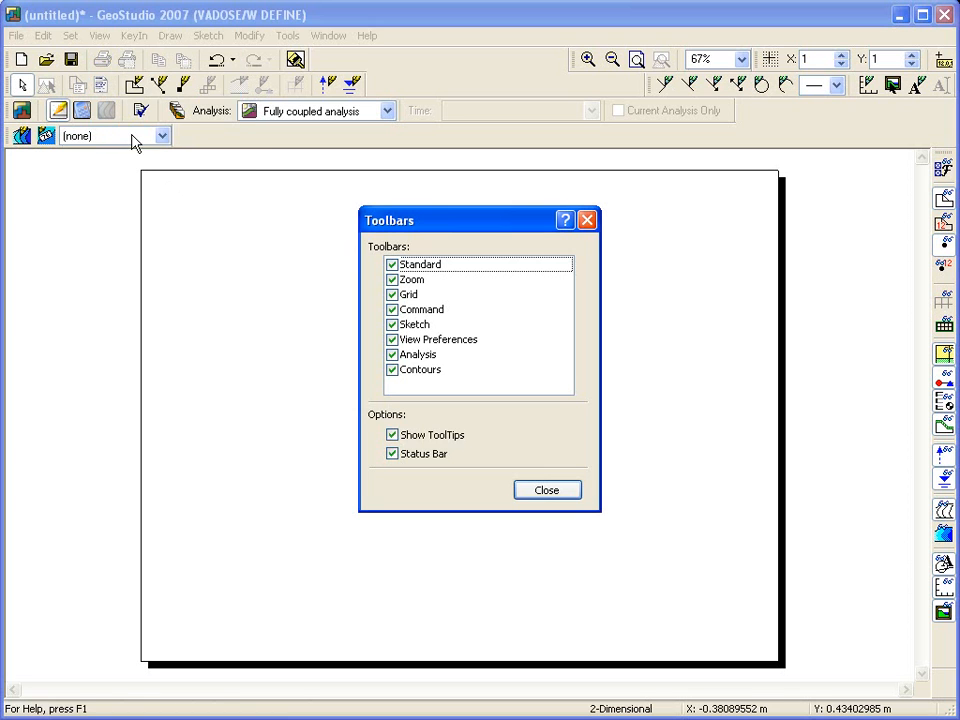
{"action": "left_click", "coordinate": [393, 268]}
{"action": "left_click", "coordinate": [393, 280]}
{"action": "left_click", "coordinate": [393, 280]}
{"action": "left_click", "coordinate": [393, 295]}
{"action": "left_click", "coordinate": [393, 295]}
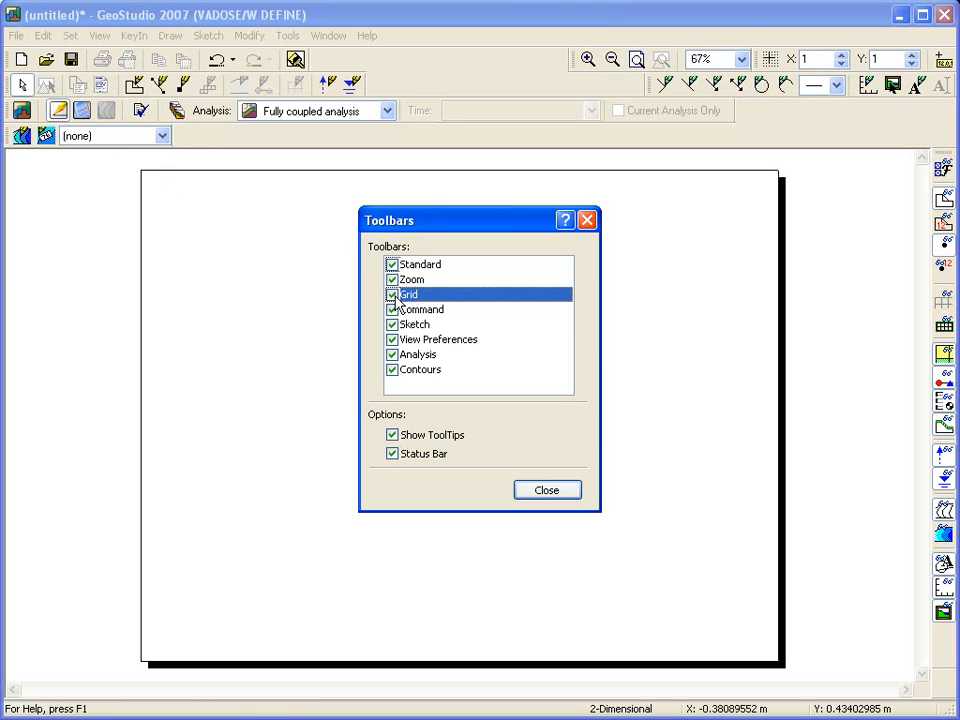
{"action": "left_click", "coordinate": [393, 310]}
{"action": "left_click", "coordinate": [393, 310]}
{"action": "left_click", "coordinate": [393, 325]}
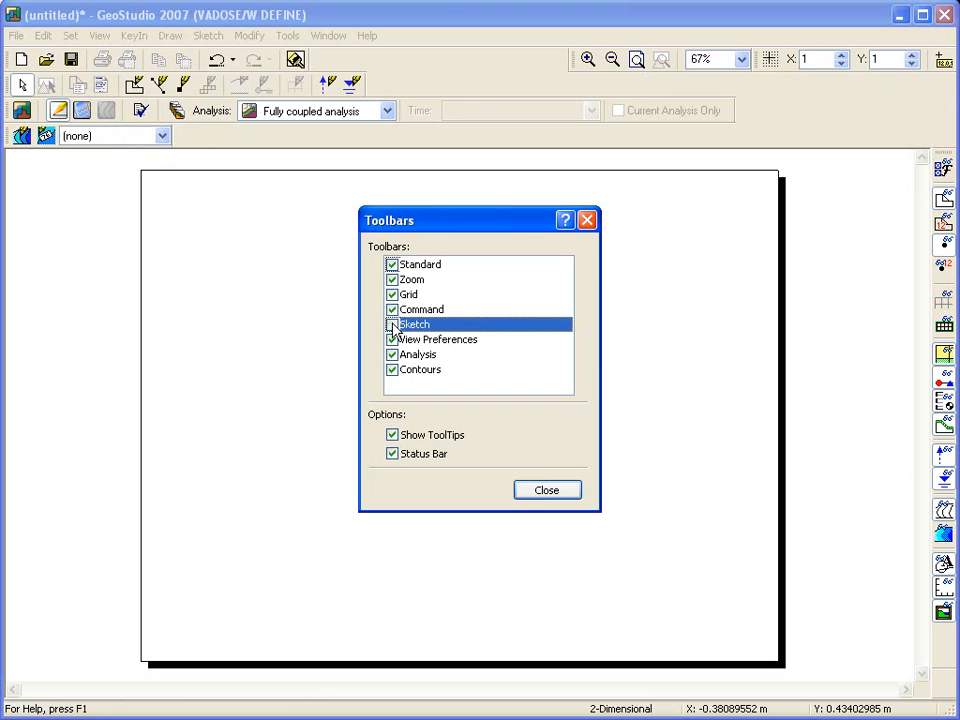
{"action": "left_click", "coordinate": [393, 325]}
{"action": "left_click", "coordinate": [393, 340]}
{"action": "left_click", "coordinate": [393, 340]}
{"action": "left_click", "coordinate": [393, 355]}
{"action": "left_click", "coordinate": [393, 355]}
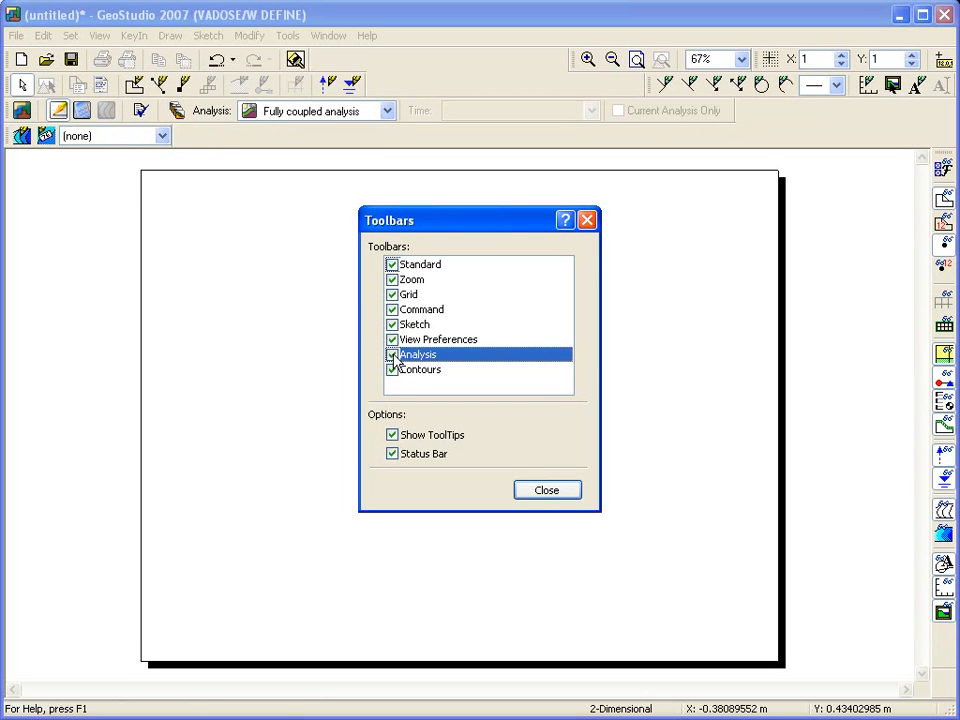
{"action": "left_click", "coordinate": [393, 370]}
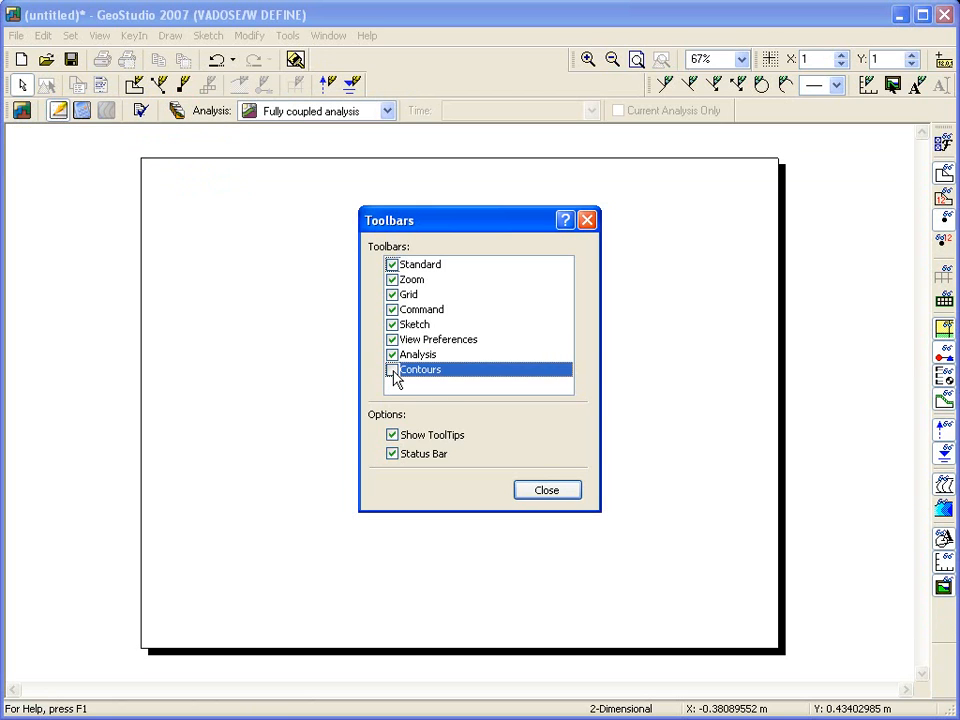
{"action": "left_click", "coordinate": [393, 370]}
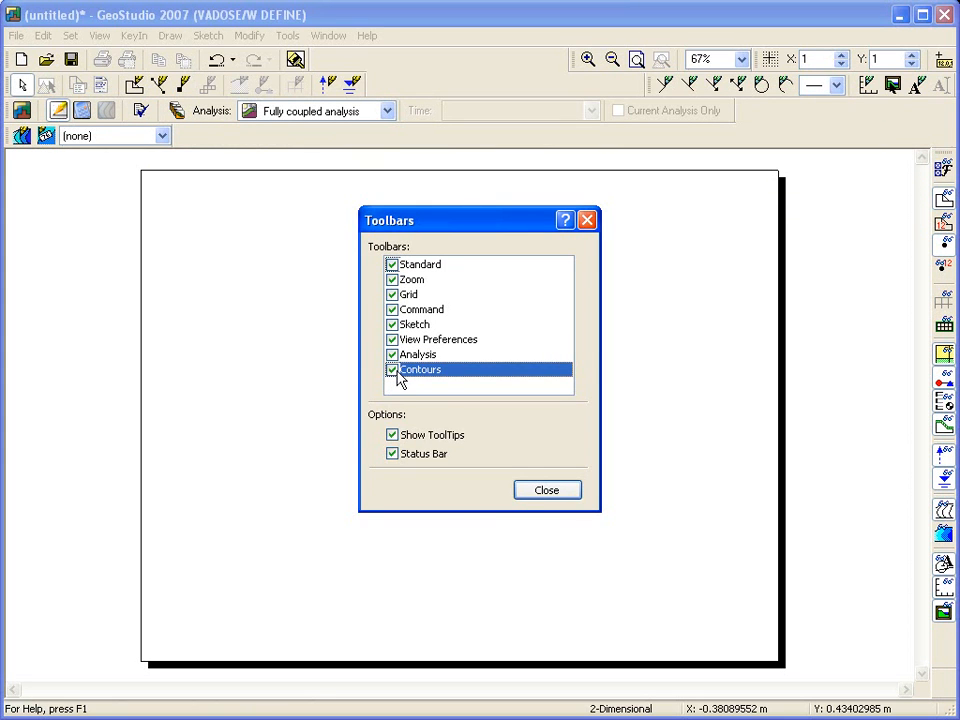
{"action": "left_click", "coordinate": [520, 489]}
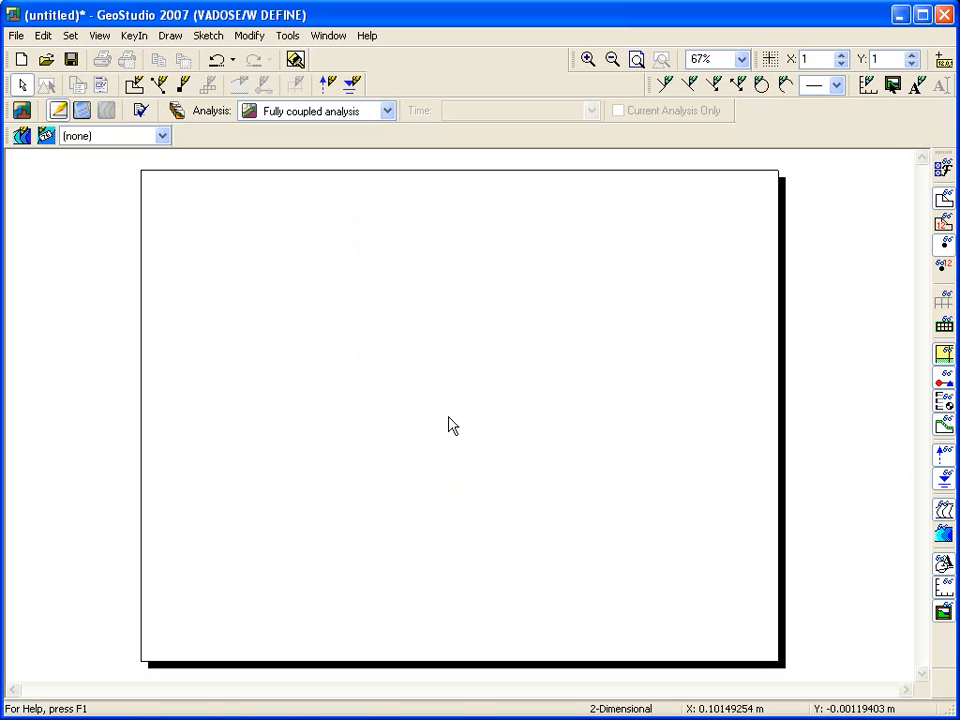
Turn on snapping to the background grid with a spacing of 0.025 in both X and Y.
{"action": "left_click", "coordinate": [770, 61]}
{"action": "left_click", "coordinate": [841, 65]}
{"action": "left_click", "coordinate": [841, 64]}
{"action": "left_click", "coordinate": [841, 64]}
{"action": "left_click", "coordinate": [841, 64]}
{"action": "left_click", "coordinate": [841, 65]}
{"action": "left_click", "coordinate": [842, 65]}
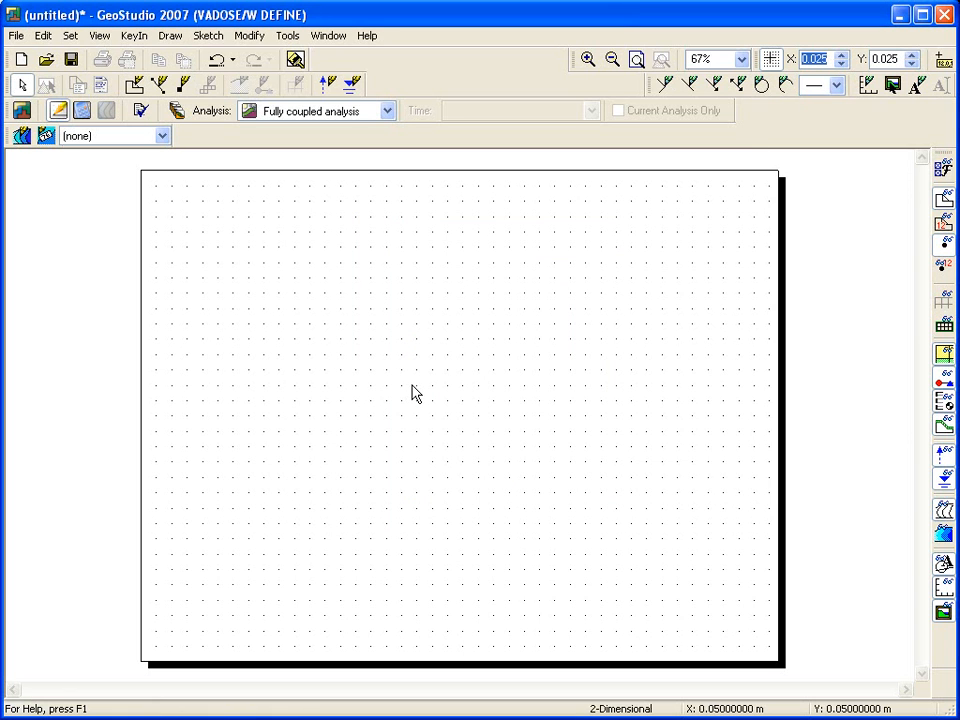
Sketch a numbered left axis titled Elevation, running from the origin up to 0.3 m.
{"action": "left_click", "coordinate": [218, 37]}
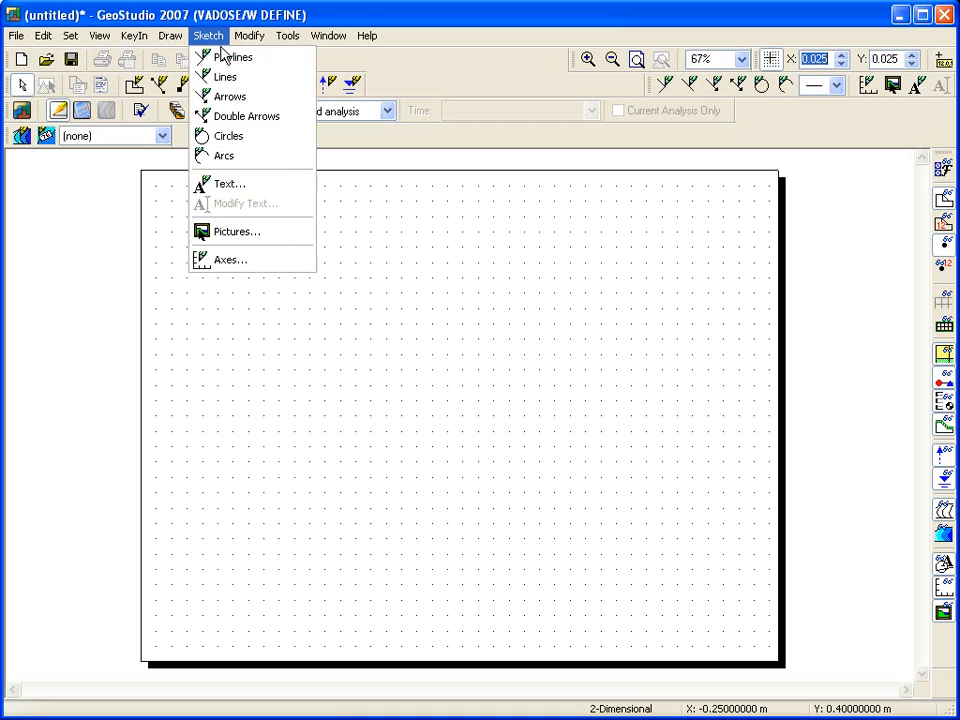
{"action": "left_click", "coordinate": [235, 260]}
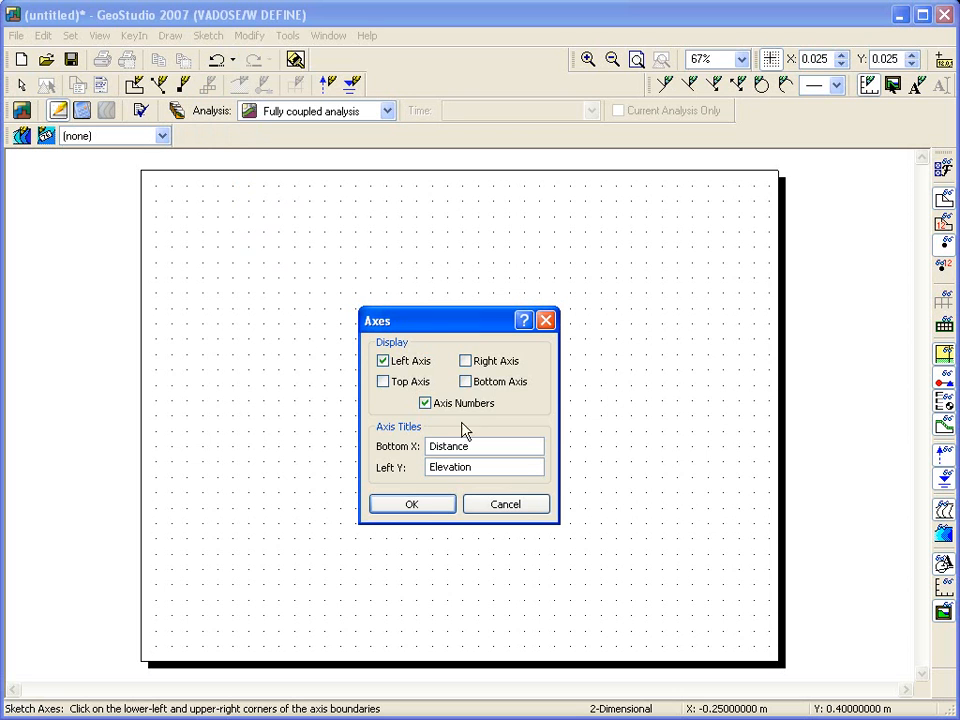
{"action": "left_click", "coordinate": [414, 506]}
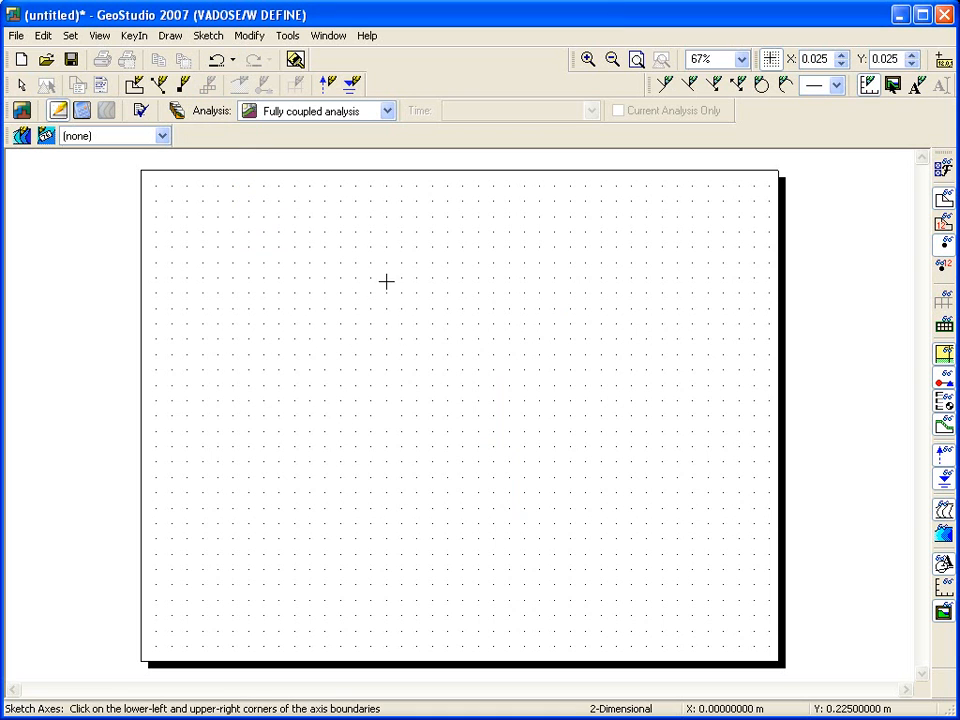
{"action": "left_click", "coordinate": [386, 224]}
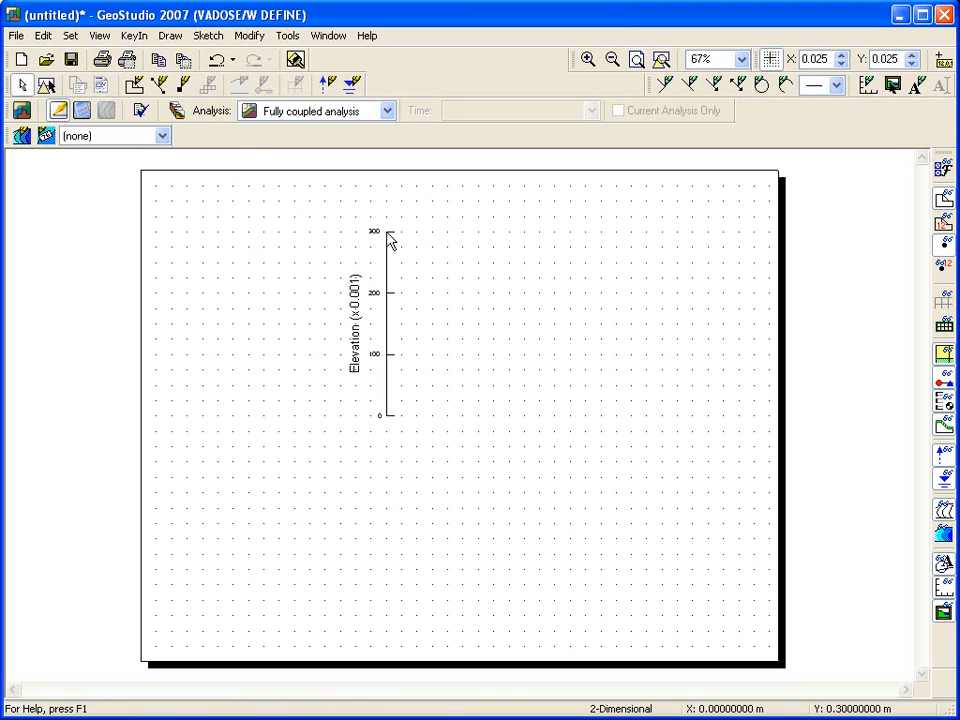
Sketch a closed rectangular polyline 0.1 m wide and 0.3 m high, with its lower-left corner at the origin.
{"action": "left_click", "coordinate": [660, 62]}
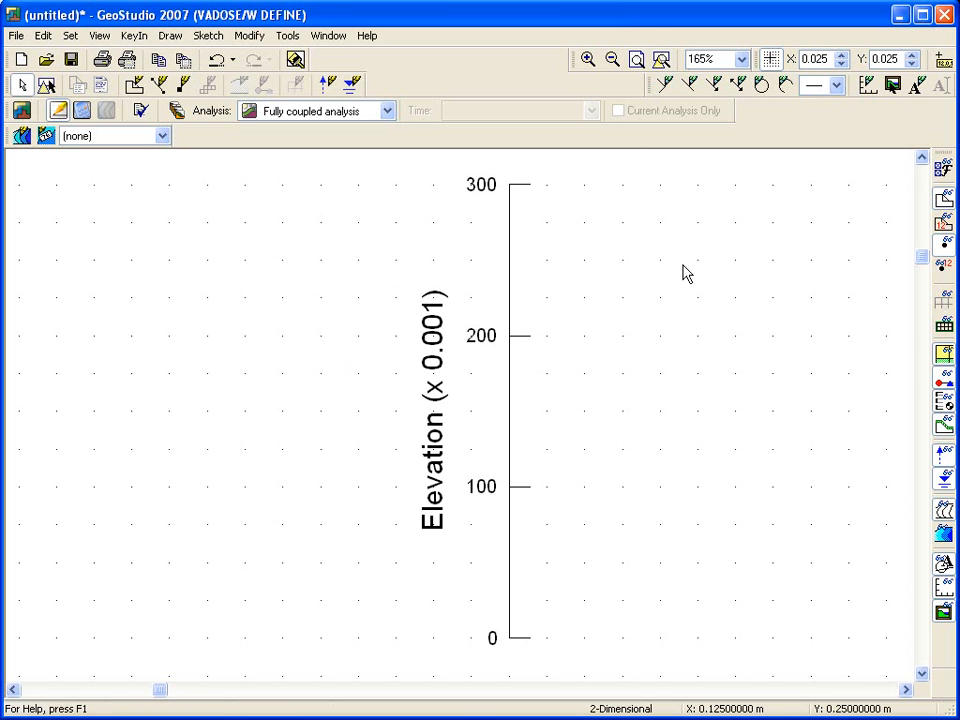
{"action": "left_click", "coordinate": [907, 690]}
{"action": "left_click", "coordinate": [907, 690]}
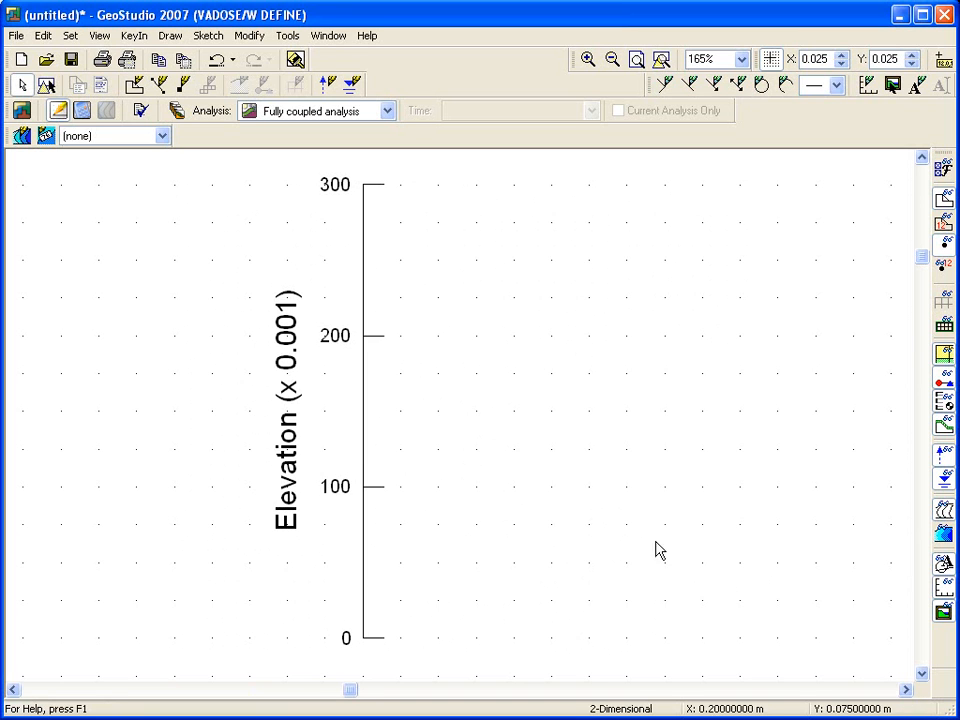
{"action": "left_click", "coordinate": [208, 35]}
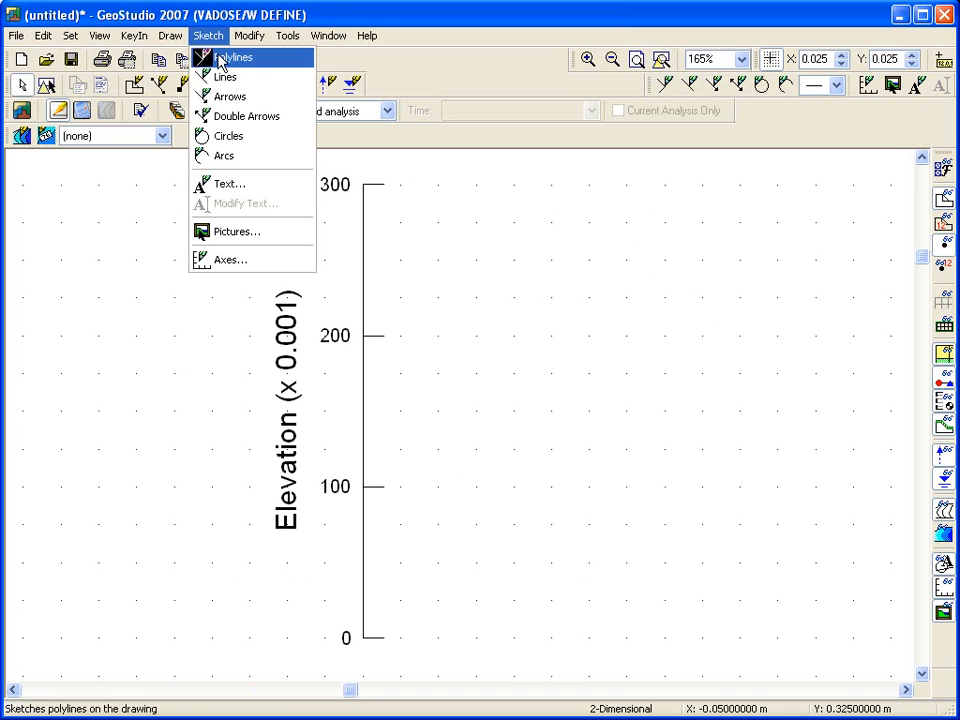
{"action": "left_click", "coordinate": [216, 57]}
{"action": "left_click", "coordinate": [363, 638]}
{"action": "left_click", "coordinate": [363, 184]}
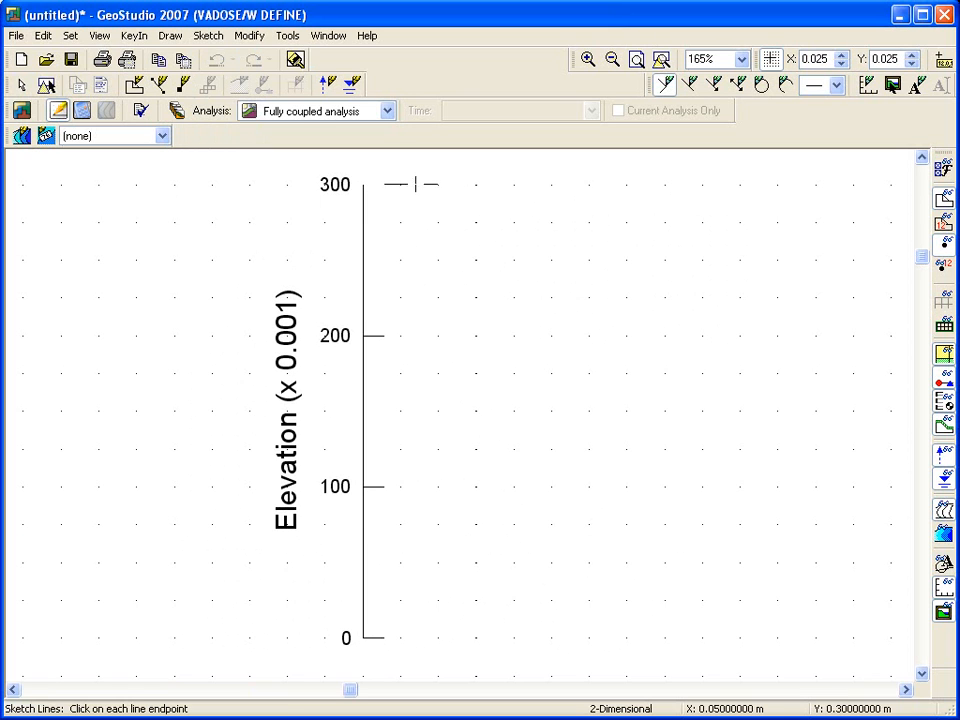
{"action": "left_click", "coordinate": [514, 184]}
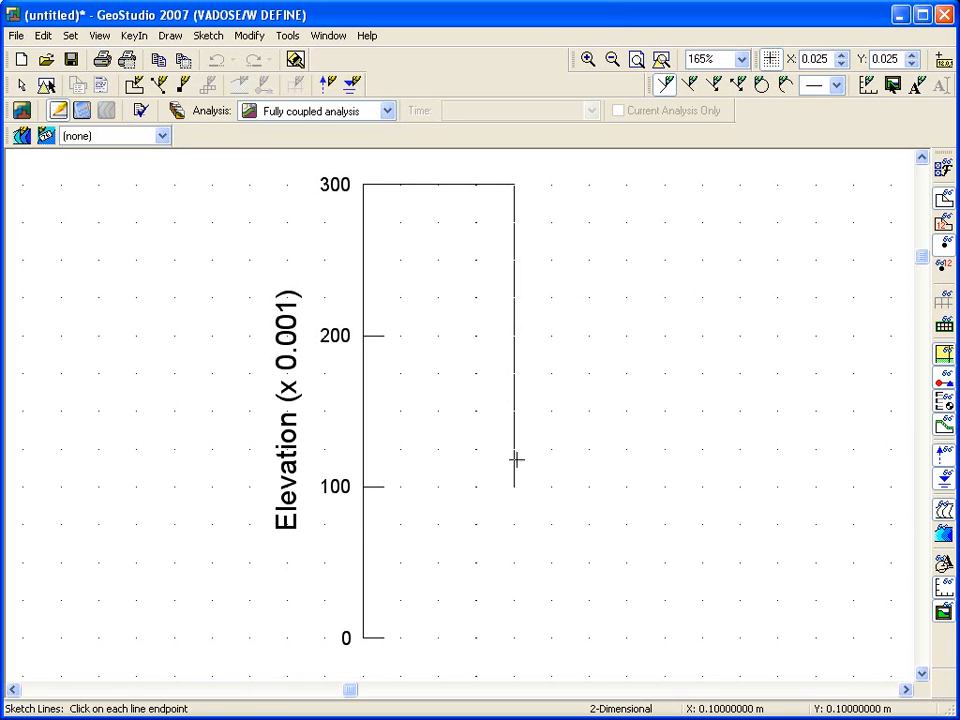
{"action": "left_click", "coordinate": [514, 637]}
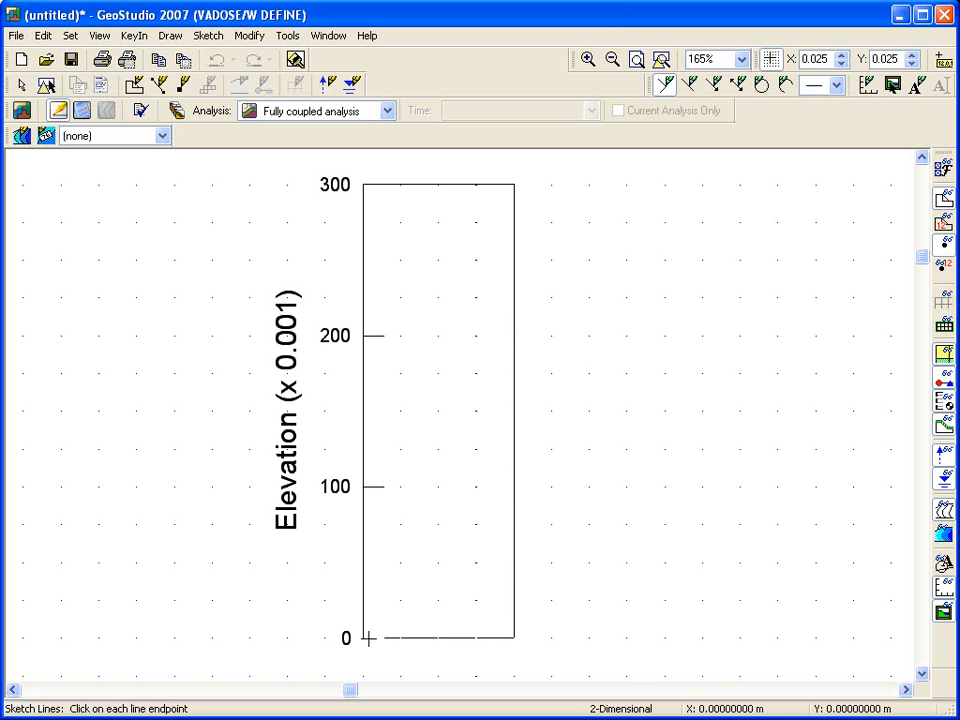
{"action": "left_click", "coordinate": [362, 623]}
{"action": "right_click", "coordinate": [379, 616]}
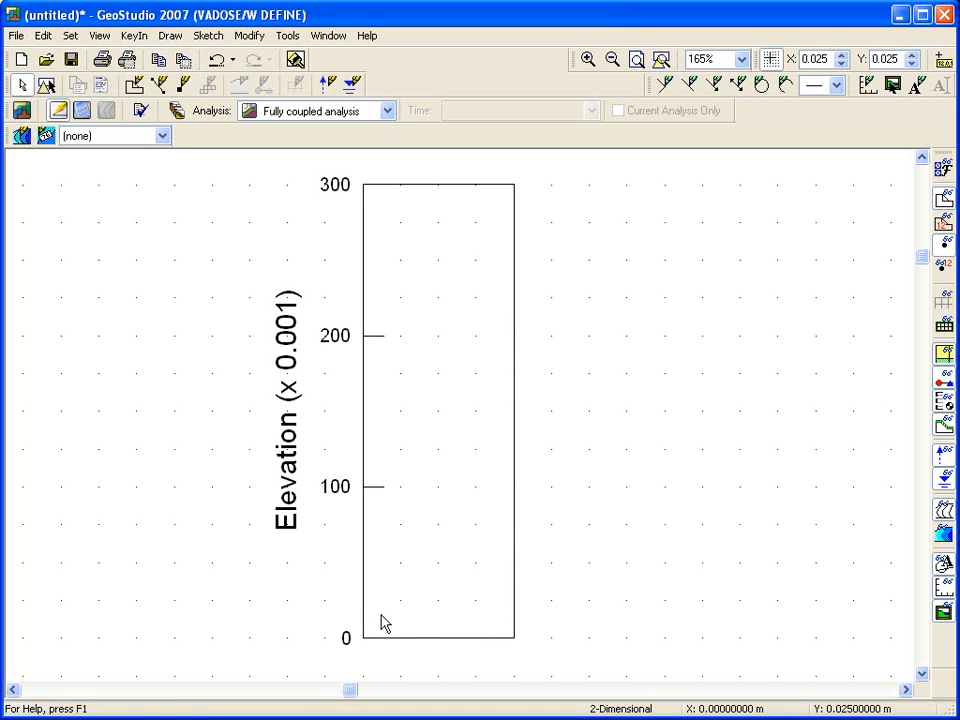
Save the project in My Documents as a GeoStudio Compressed file named VADOSE Tutorial.
{"action": "left_click", "coordinate": [20, 38]}
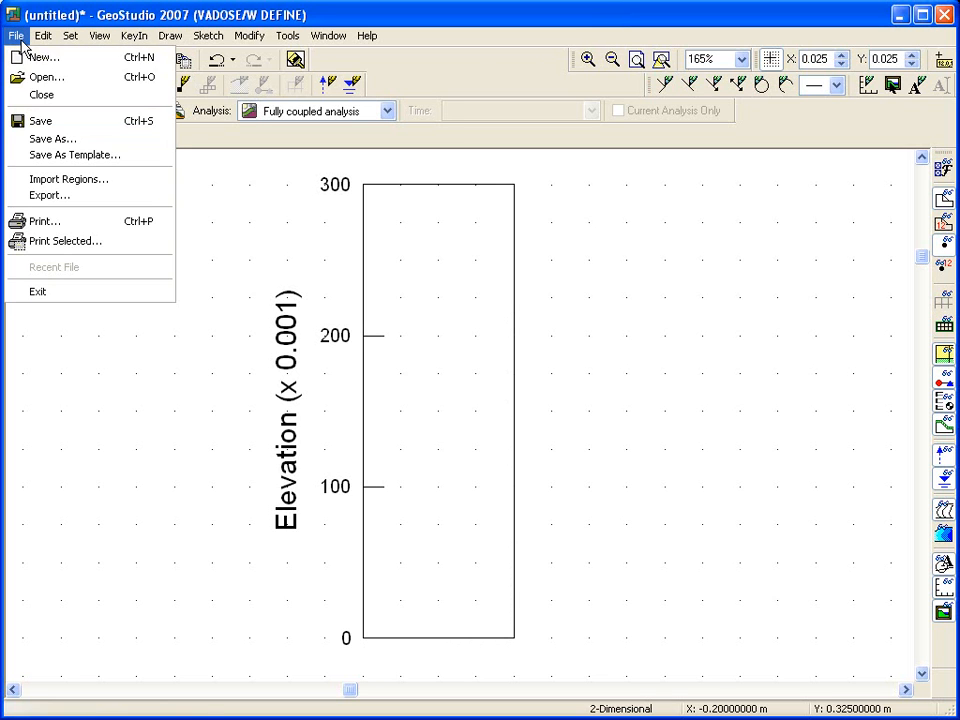
{"action": "left_click", "coordinate": [46, 141]}
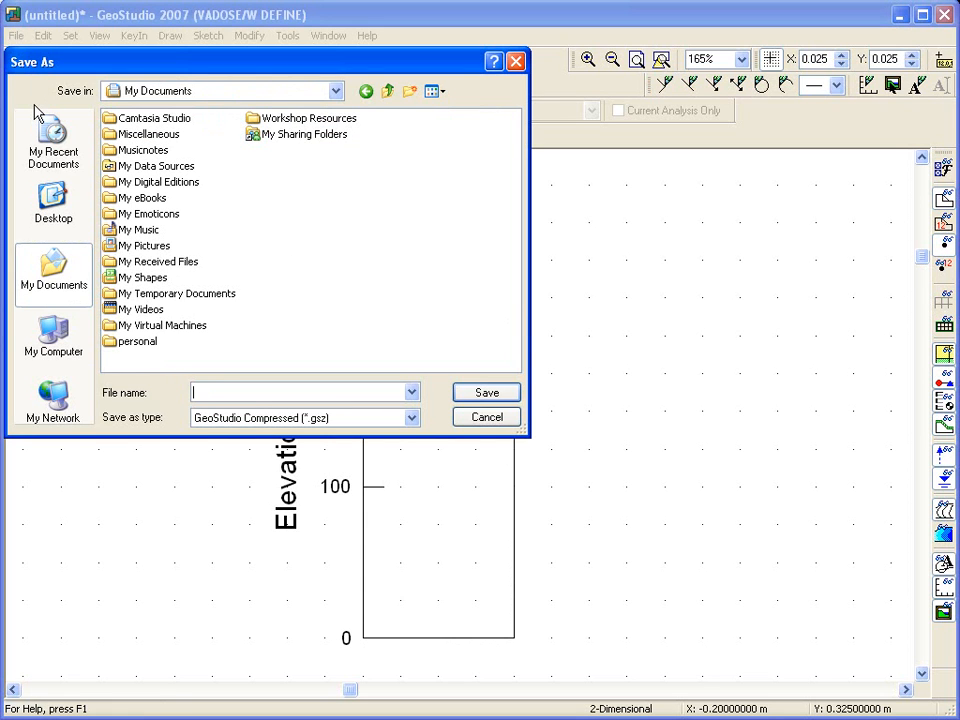
{"action": "type", "text": "VADOSE Tutorial"}
{"action": "left_click", "coordinate": [476, 393]}
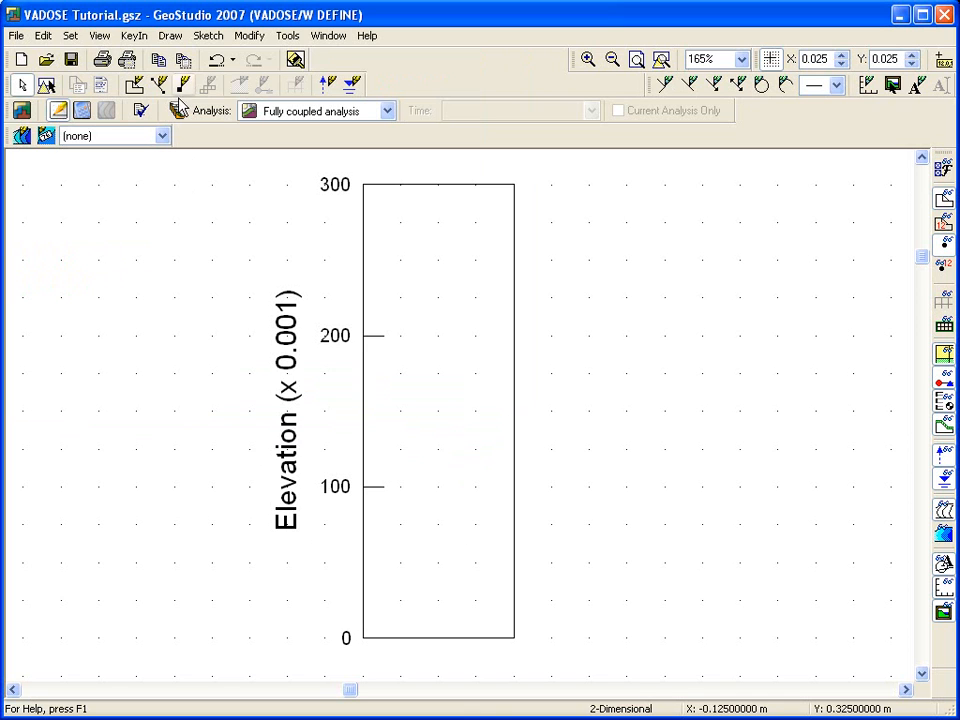
Draw a polygon region over the sketched rectangle through its four corners, 0.1 m by 0.3 m from the origin.
{"action": "left_click", "coordinate": [163, 37]}
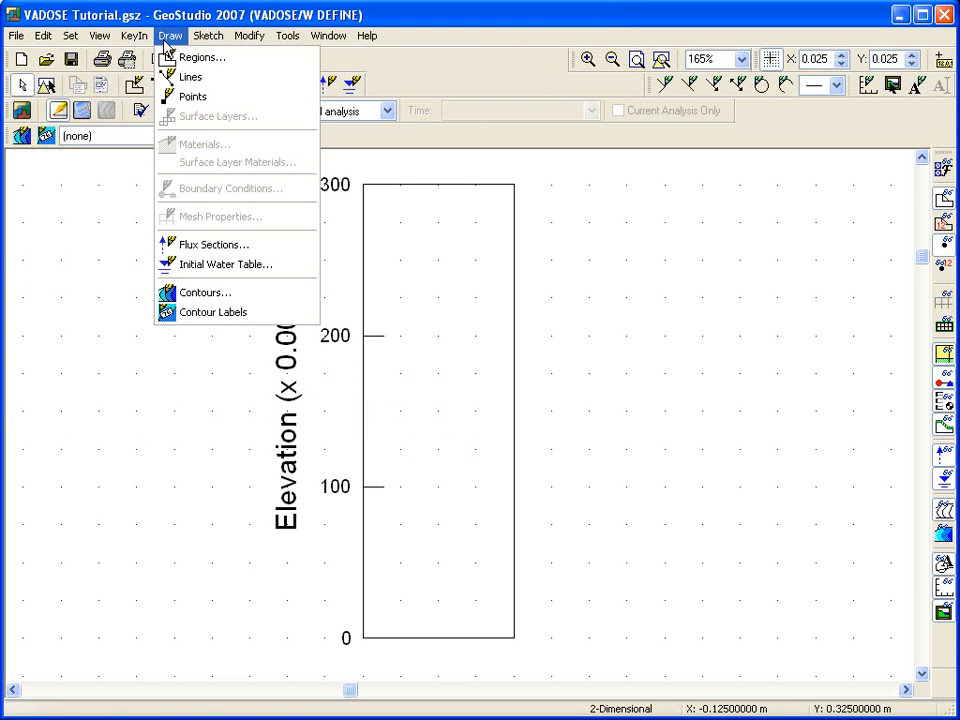
{"action": "left_click", "coordinate": [166, 58]}
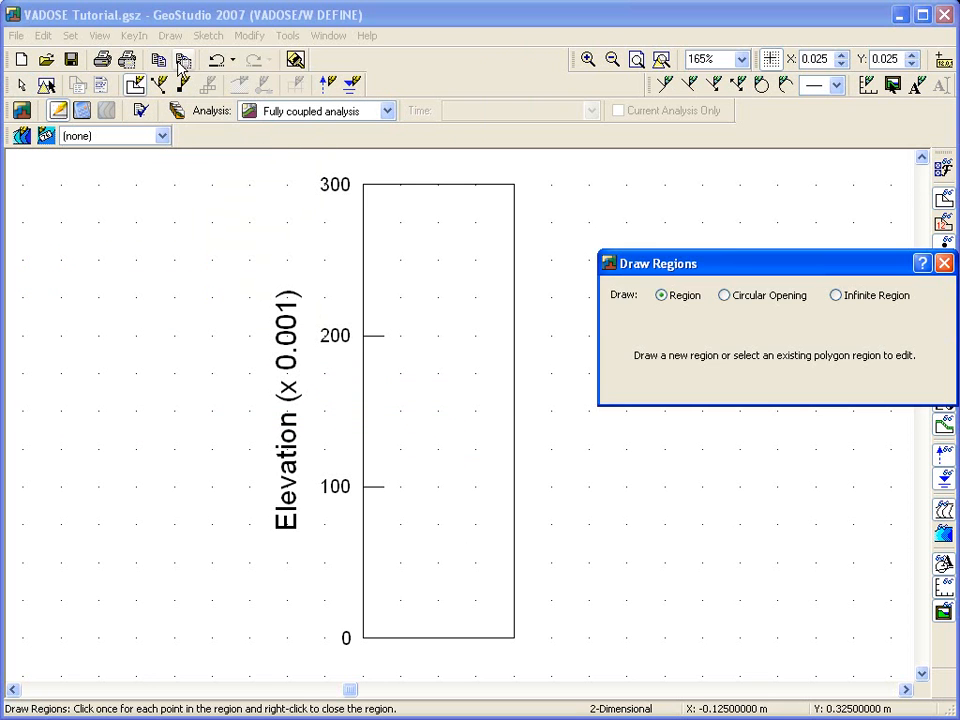
{"action": "left_click", "coordinate": [362, 638]}
{"action": "left_click", "coordinate": [362, 184]}
{"action": "left_click", "coordinate": [514, 184]}
{"action": "left_click", "coordinate": [514, 638]}
{"action": "left_click", "coordinate": [362, 638]}
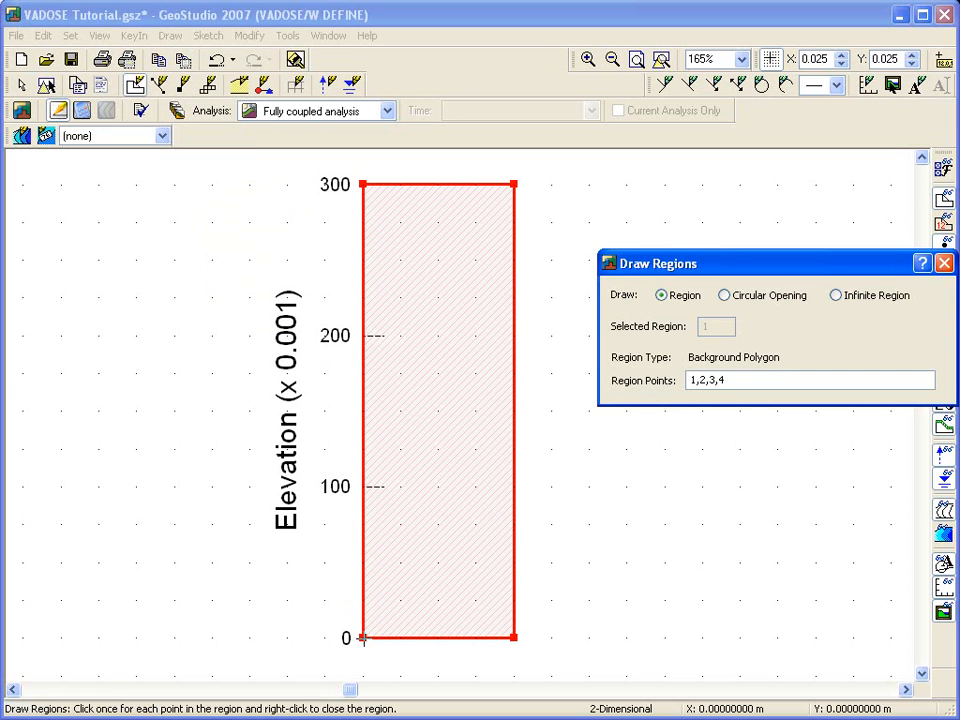
{"action": "left_click", "coordinate": [943, 263]}
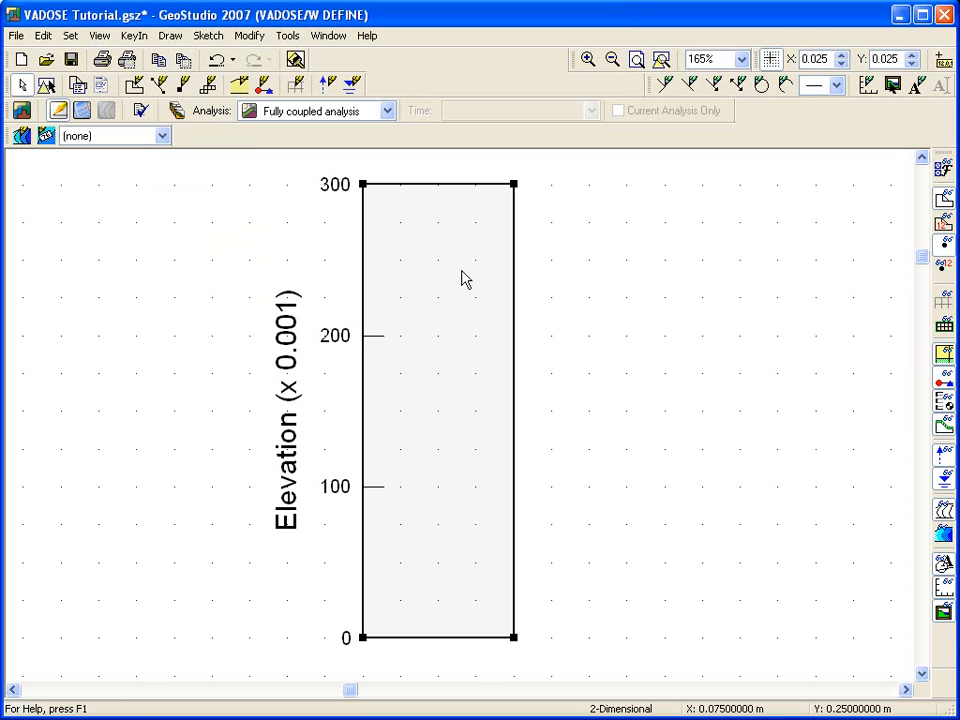
Define one surface layer along the region's top edge by selecting both upper corner points and setting the layer height to 0.01.
{"action": "left_click", "coordinate": [170, 35]}
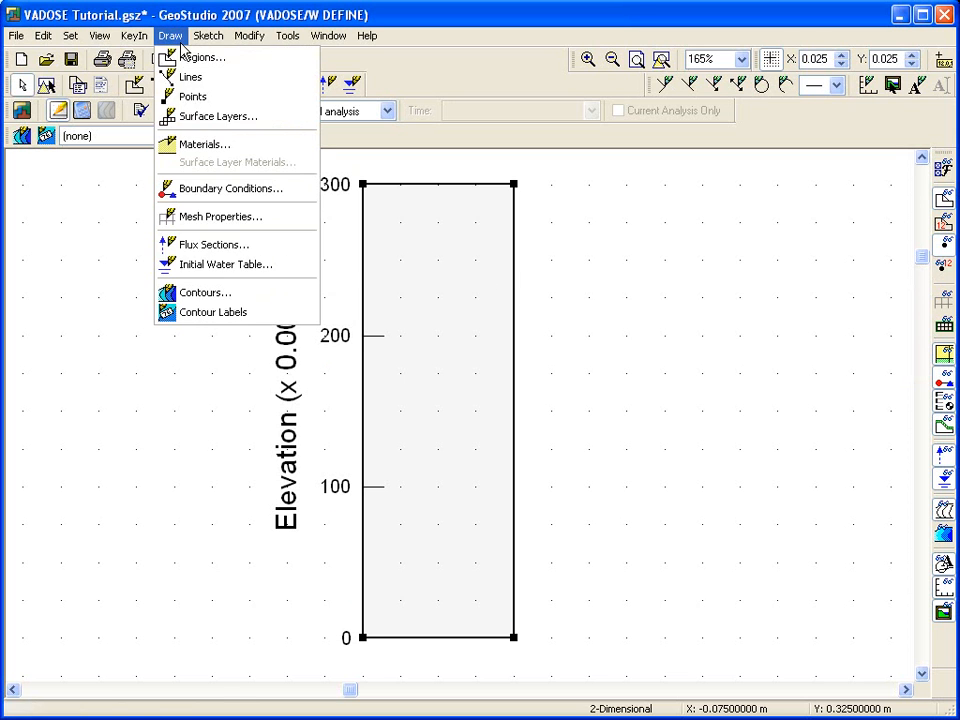
{"action": "left_click", "coordinate": [205, 114]}
{"action": "left_click_drag", "start_coordinate": [707, 253], "coordinate": [677, 250]}
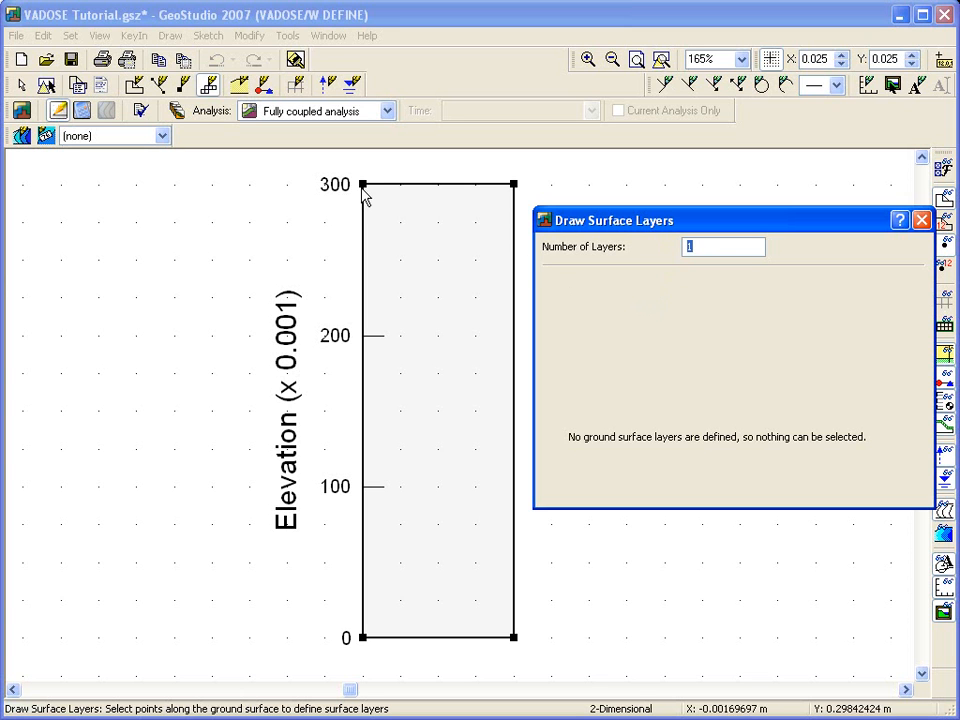
{"action": "left_click", "coordinate": [330, 168]}
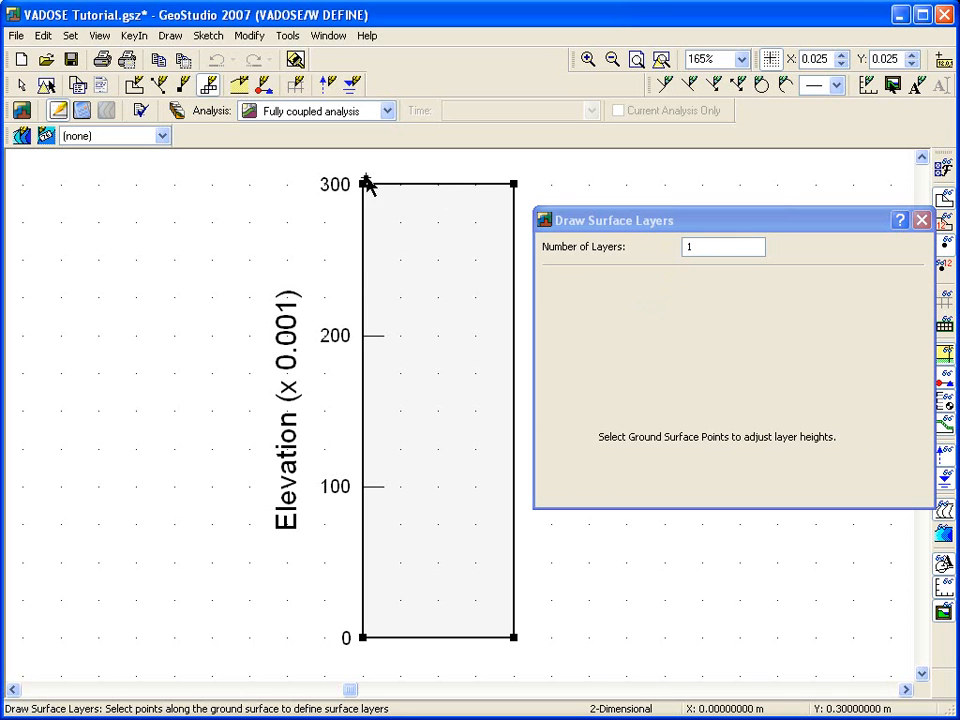
{"action": "left_click_drag", "start_coordinate": [344, 163], "coordinate": [543, 196]}
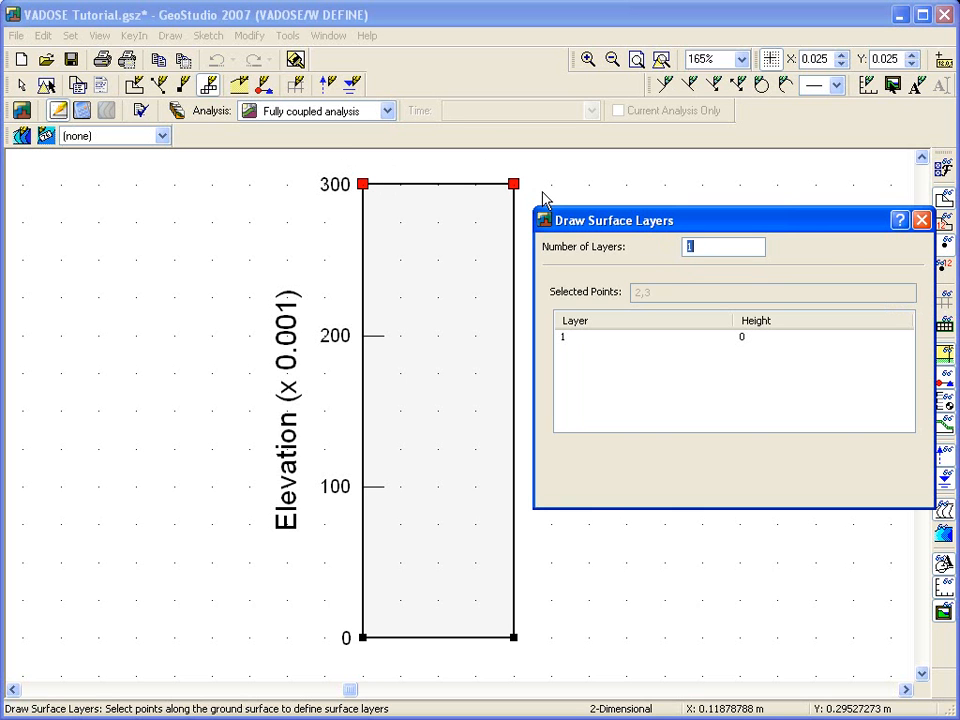
{"action": "left_click", "coordinate": [578, 338]}
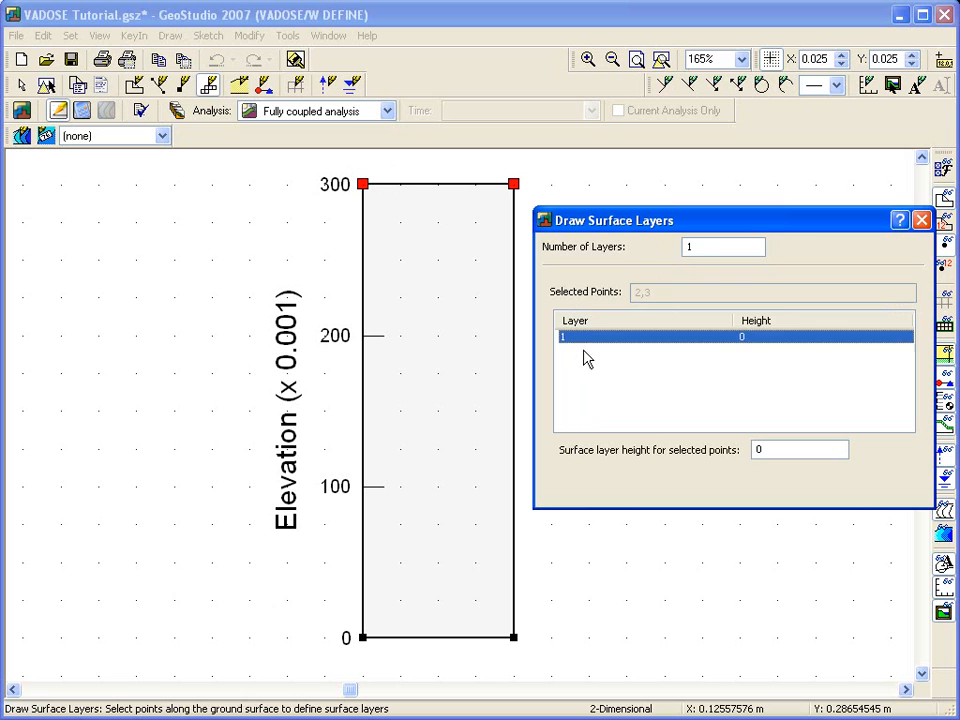
{"action": "left_click", "coordinate": [776, 452]}
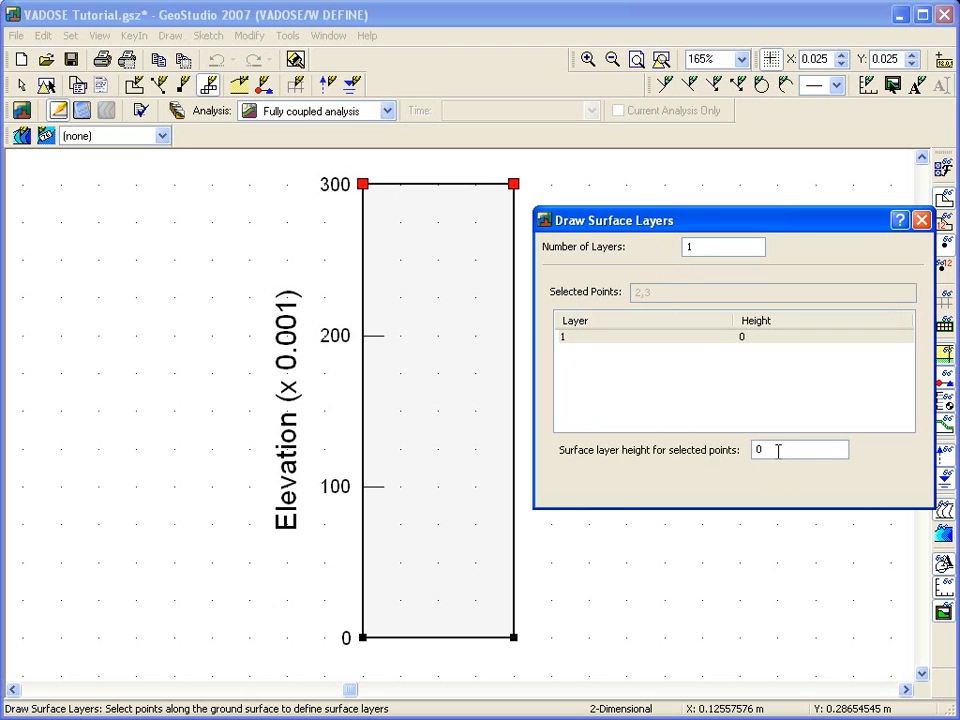
{"action": "left_click", "coordinate": [588, 343]}
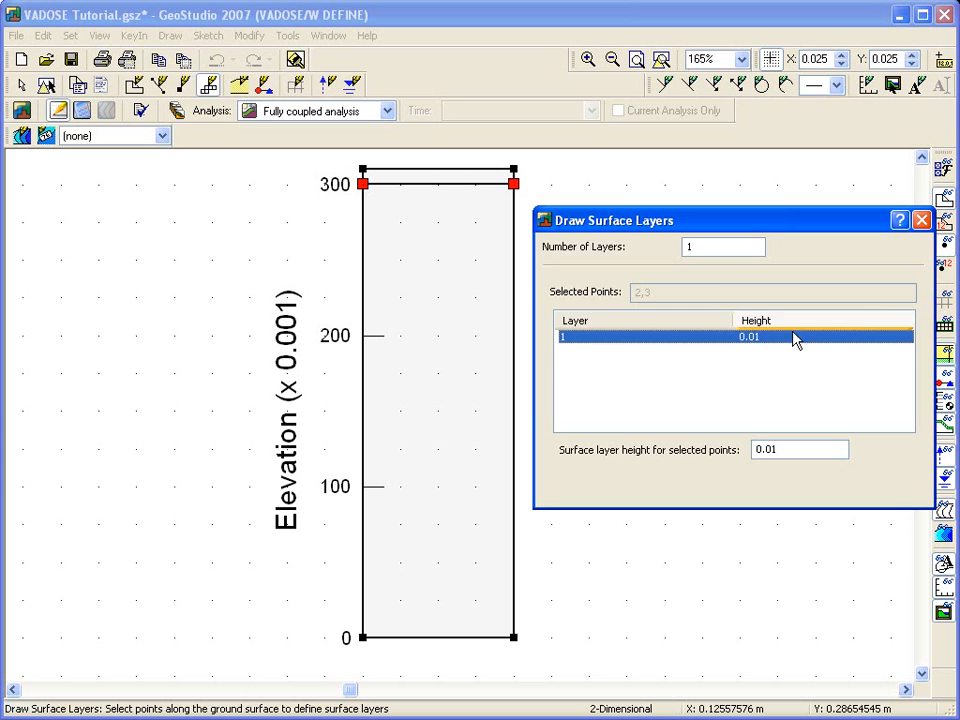
{"action": "left_click", "coordinate": [921, 220]}
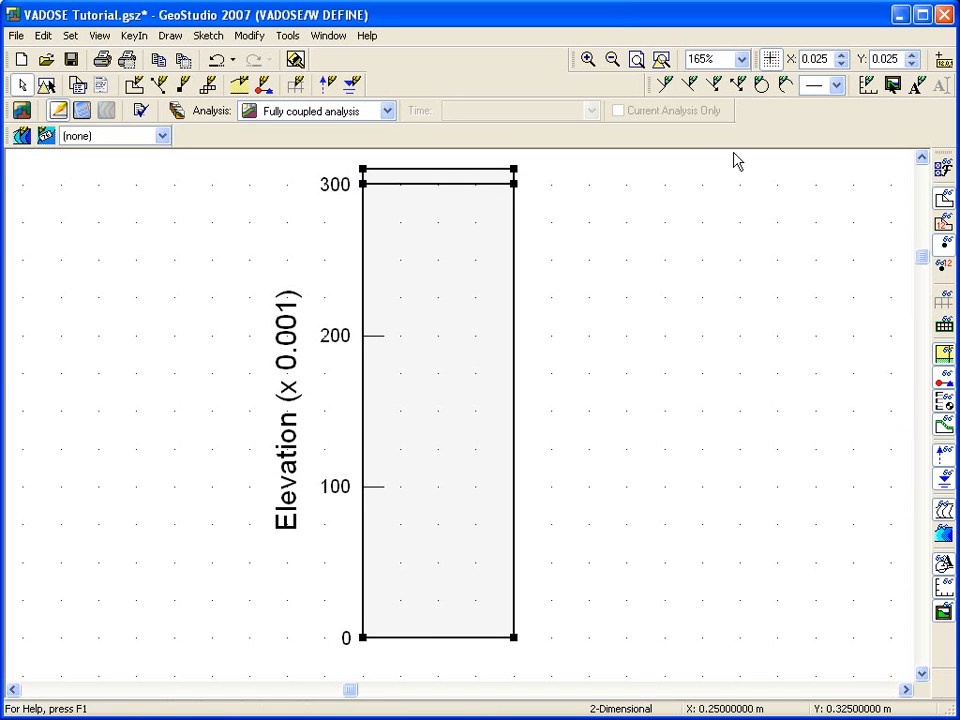
Add a material named Column soil and assign it the Simplified Thermal material model.
{"action": "left_click", "coordinate": [660, 59]}
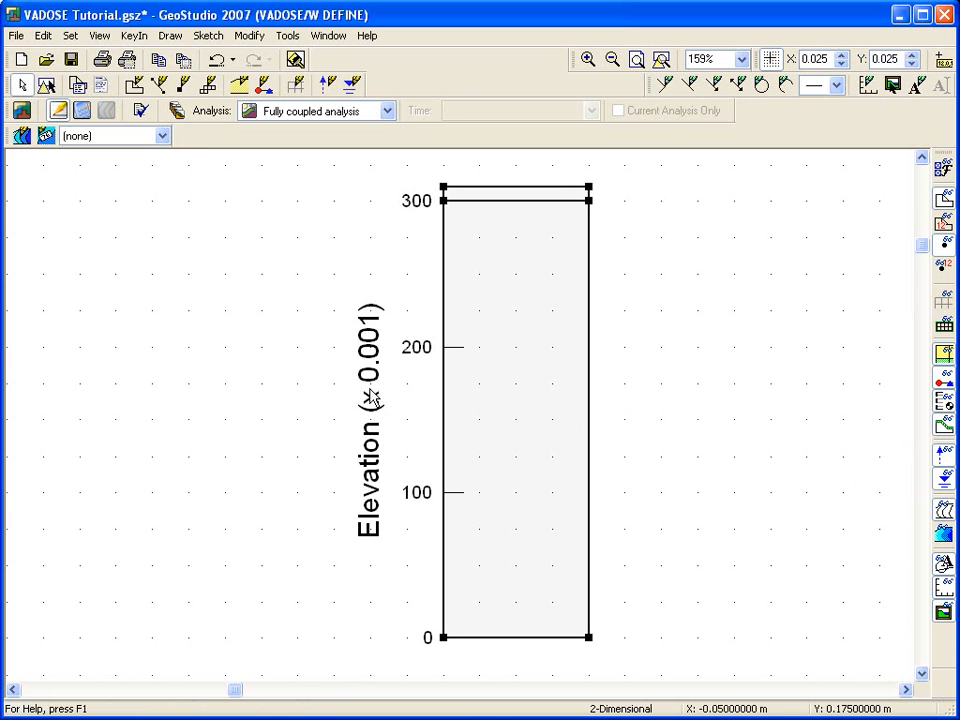
{"action": "left_click", "coordinate": [174, 38]}
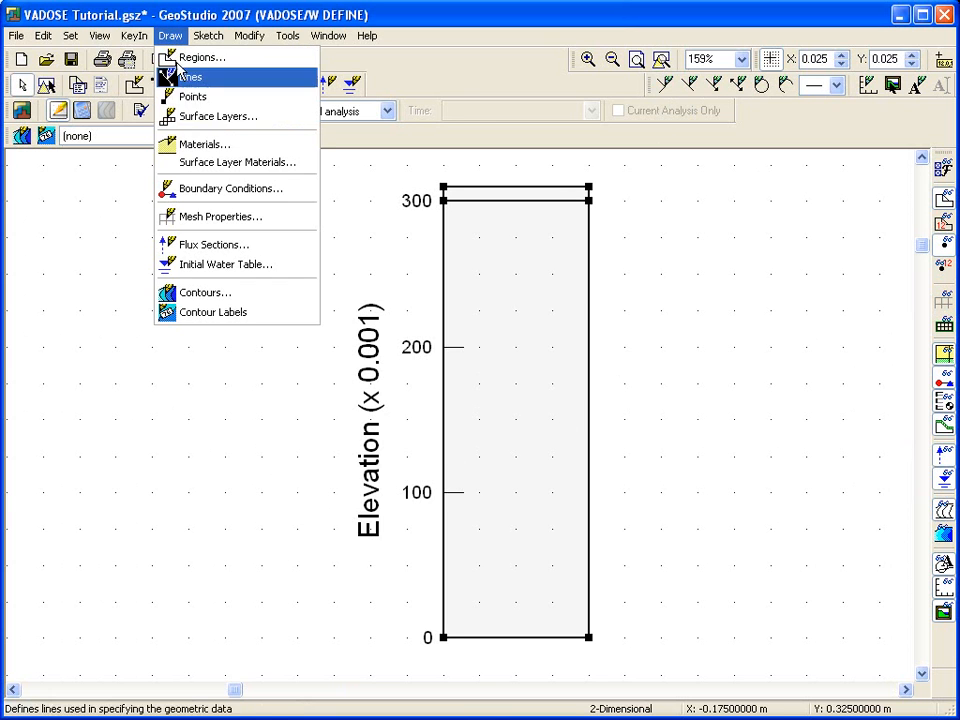
{"action": "left_click", "coordinate": [195, 144]}
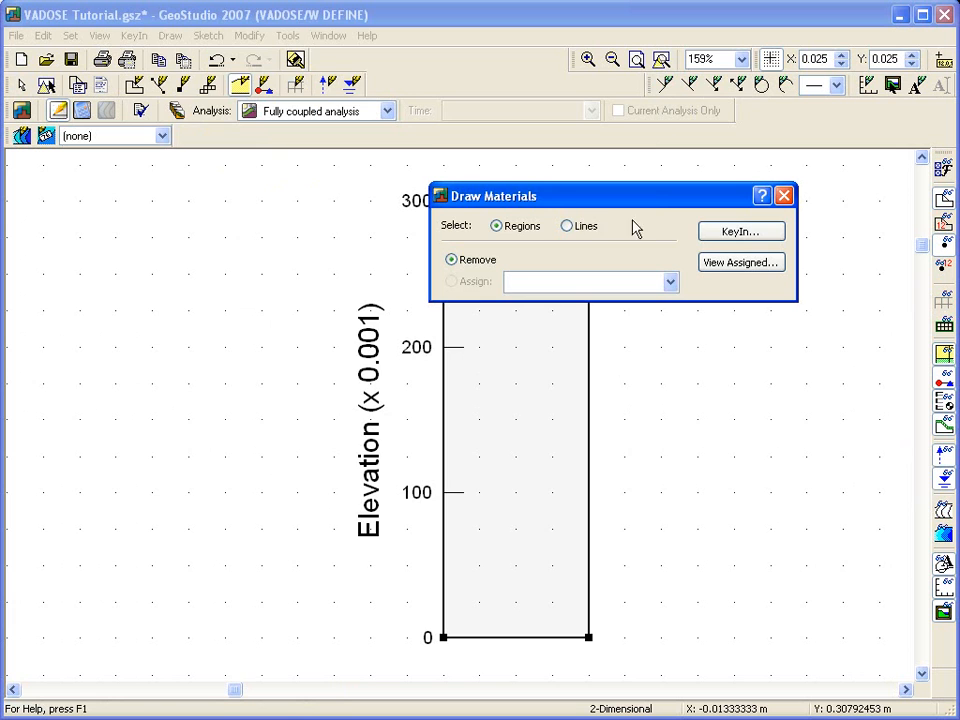
{"action": "left_click", "coordinate": [715, 232]}
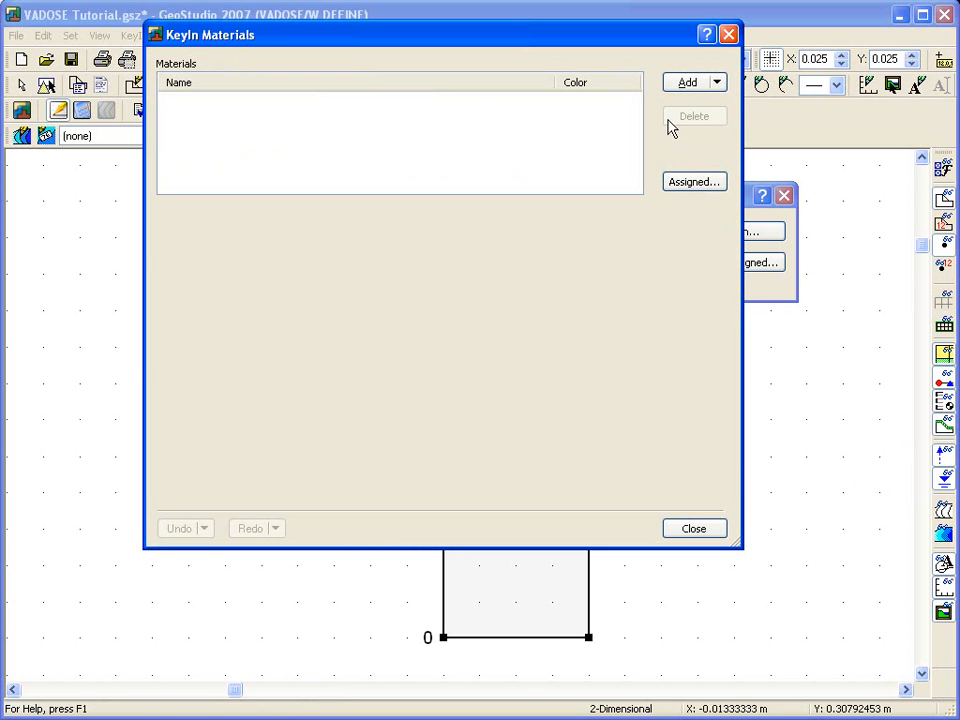
{"action": "left_click", "coordinate": [683, 84]}
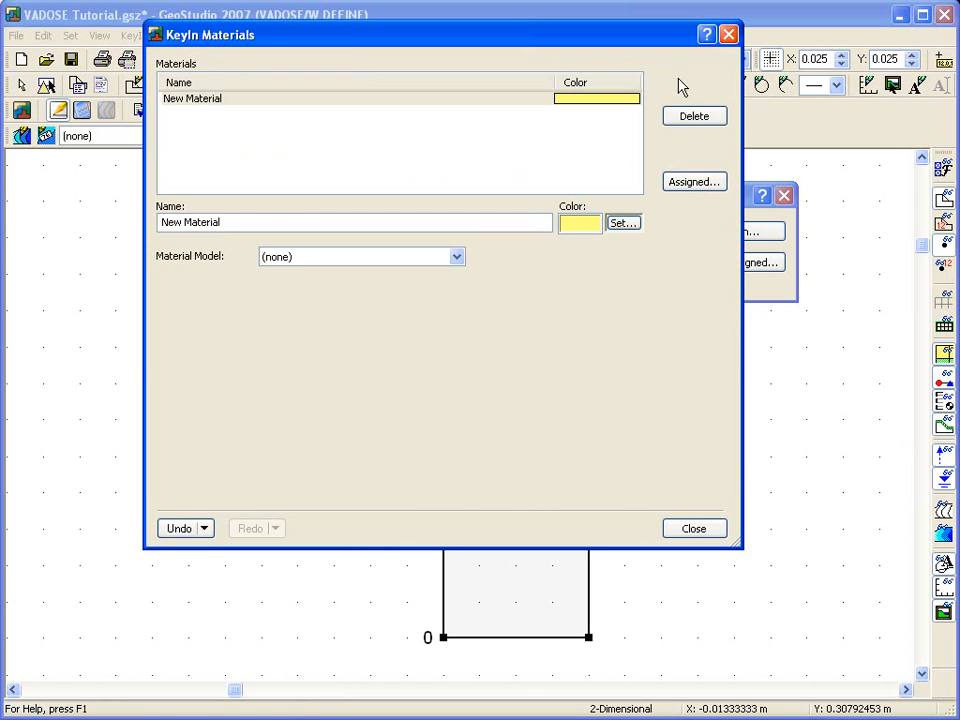
{"action": "left_click_drag", "start_coordinate": [239, 224], "coordinate": [158, 226]}
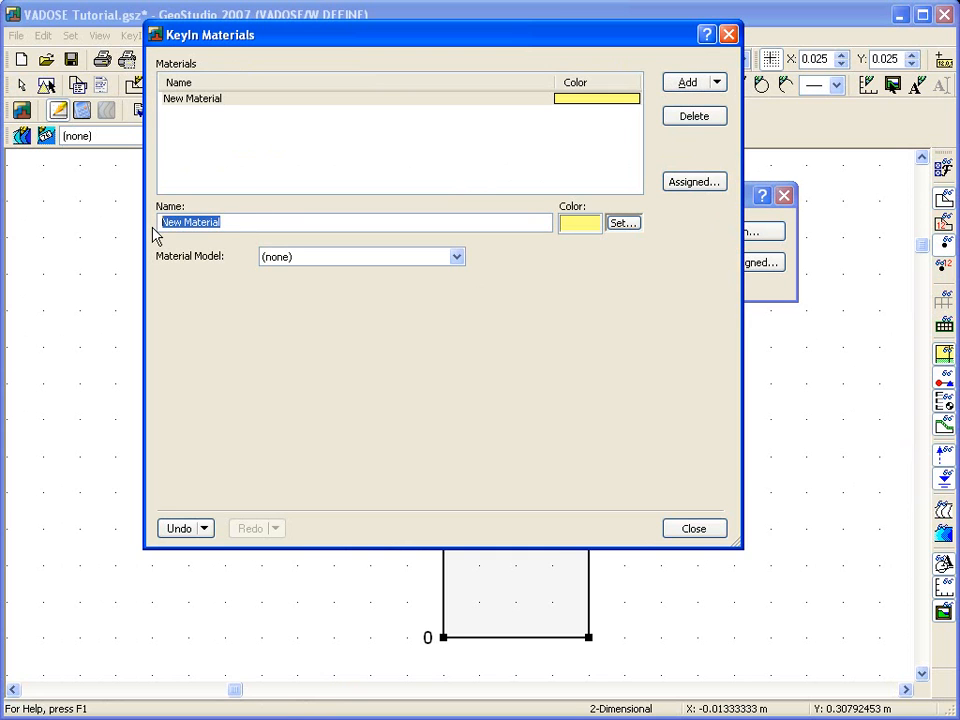
{"action": "type", "text": "Column soil"}
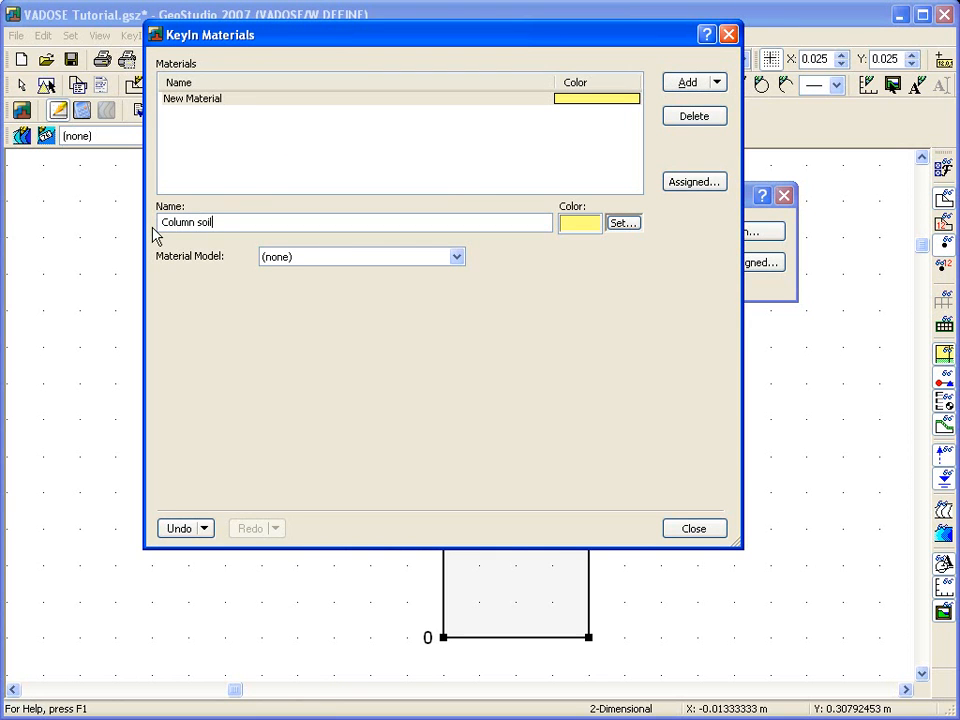
{"action": "left_click", "coordinate": [455, 257]}
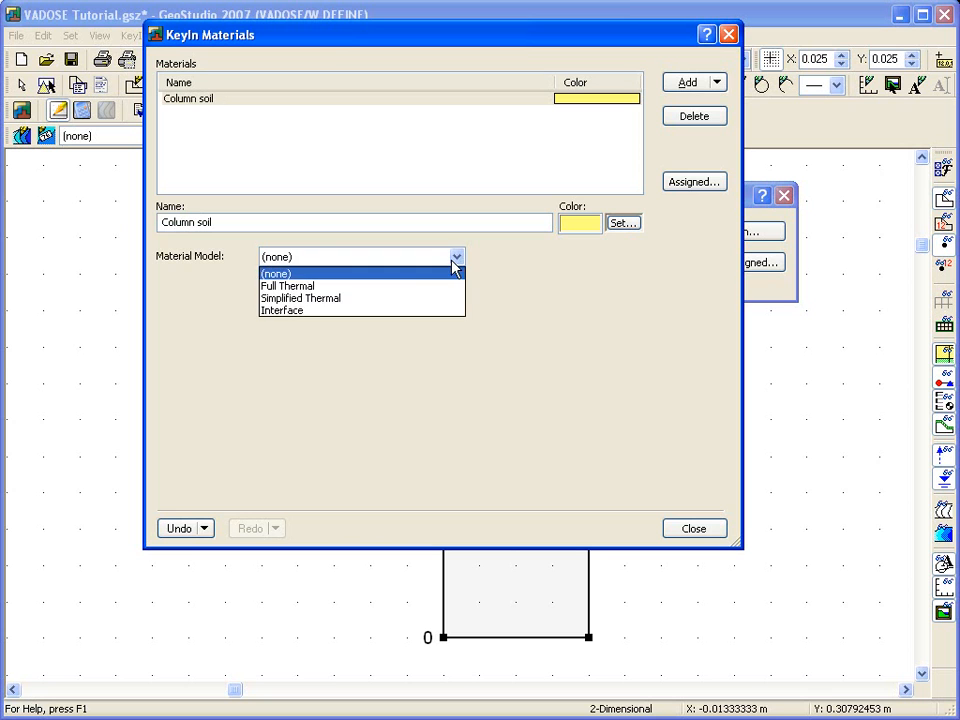
{"action": "left_click", "coordinate": [388, 298]}
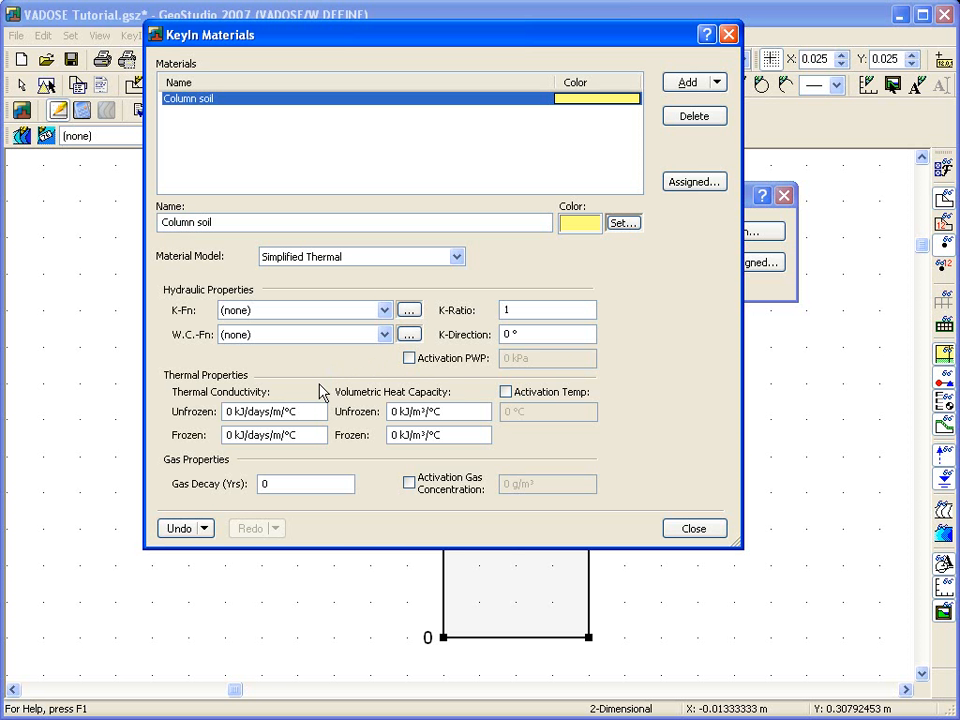
Set Column soil's unfrozen and frozen thermal conductivity to 121 and volumetric heat capacity to 2000, with an activation temperature of 38 °C.
{"action": "left_click", "coordinate": [229, 412]}
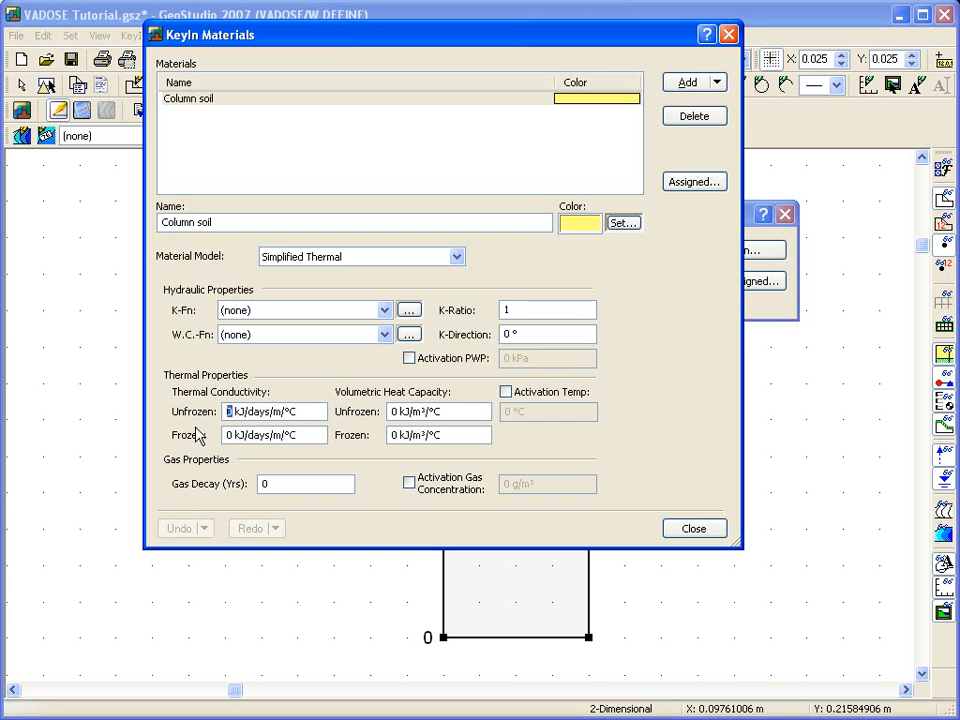
{"action": "type", "text": "121"}
{"action": "key", "text": "Tab"}
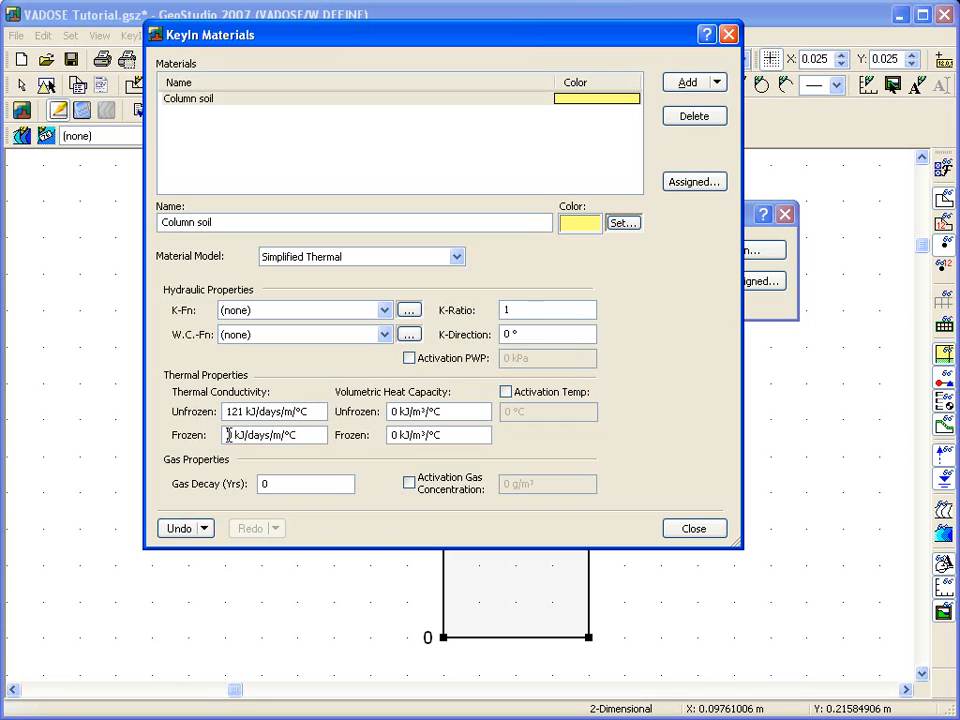
{"action": "type", "text": "121"}
{"action": "double_click", "coordinate": [393, 411]}
{"action": "type", "text": "2000"}
{"action": "double_click", "coordinate": [395, 434]}
{"action": "type", "text": "2000"}
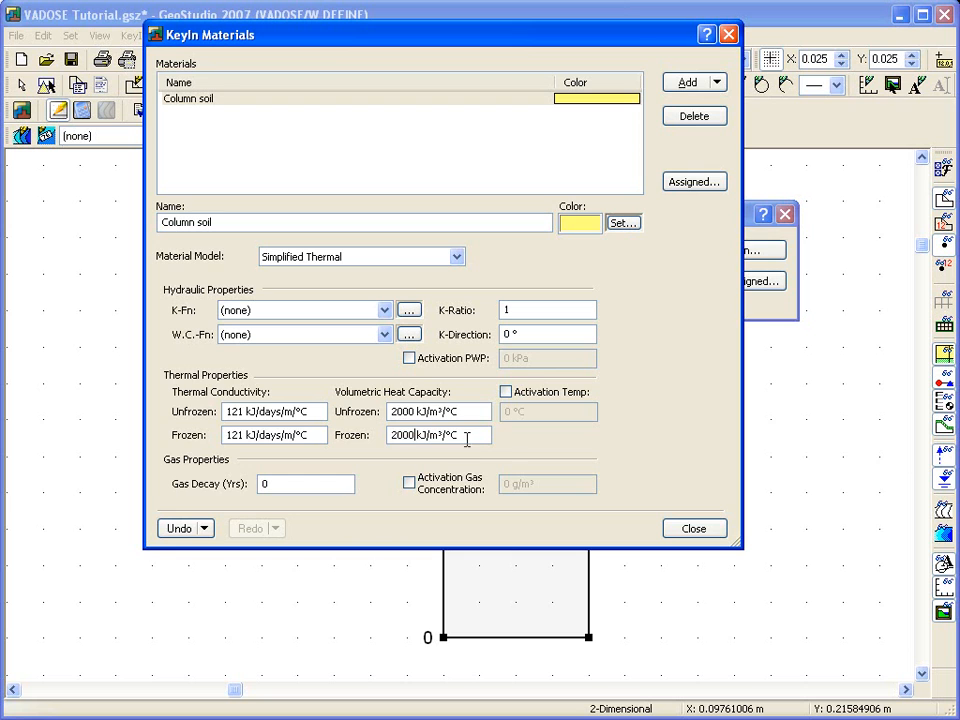
{"action": "left_click", "coordinate": [505, 392]}
{"action": "type", "text": "38"}
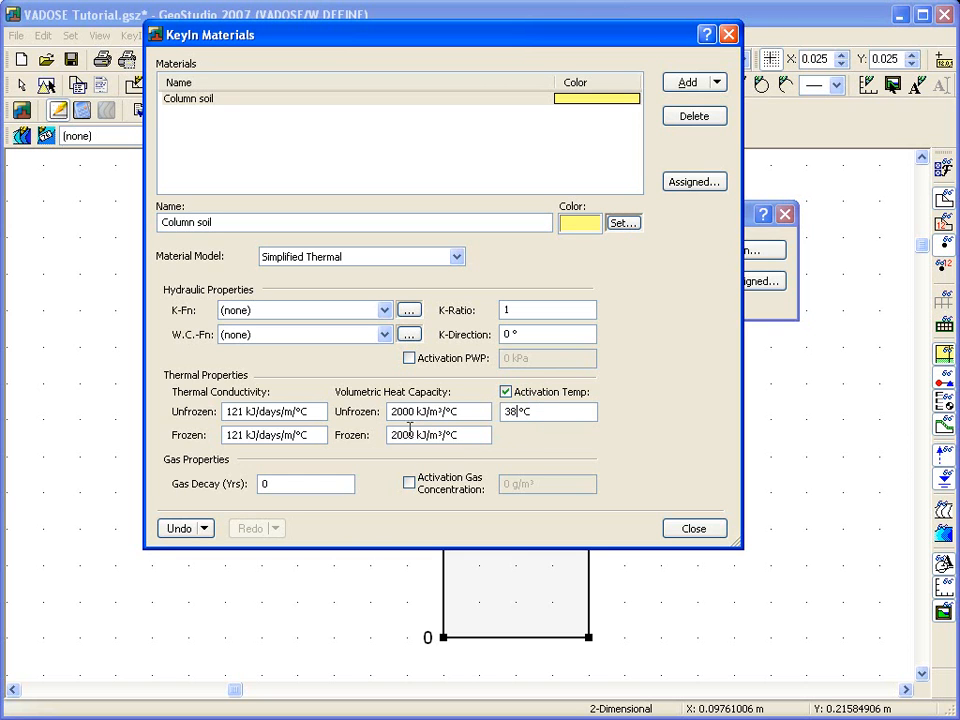
Add a volumetric water content function named Column Soil VWC and set its type to Data Point Function.
{"action": "left_click", "coordinate": [410, 337]}
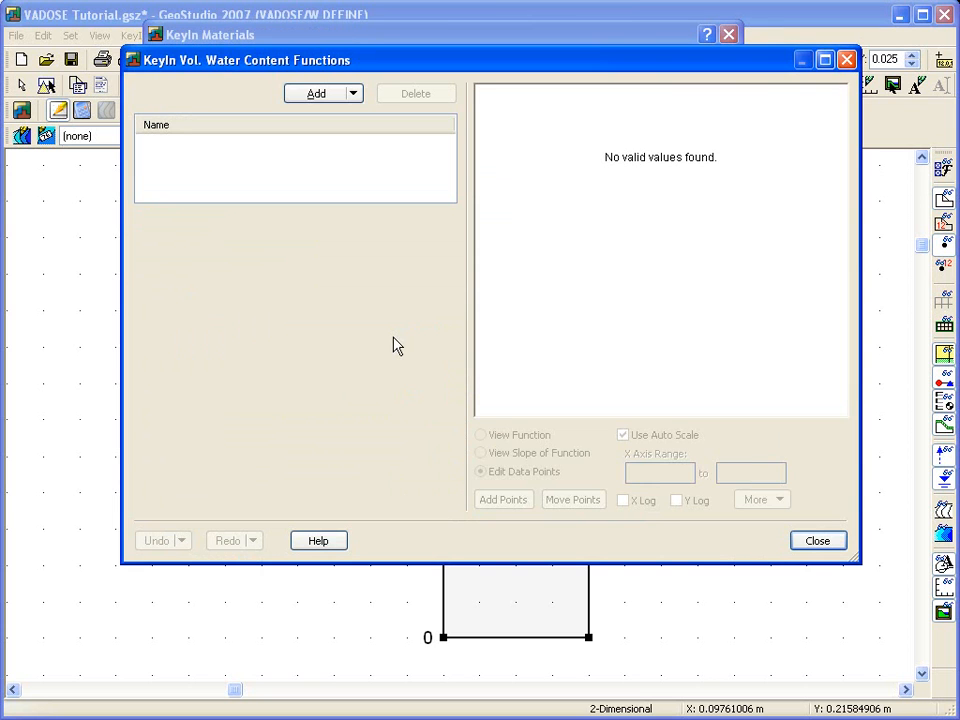
{"action": "left_click", "coordinate": [320, 96]}
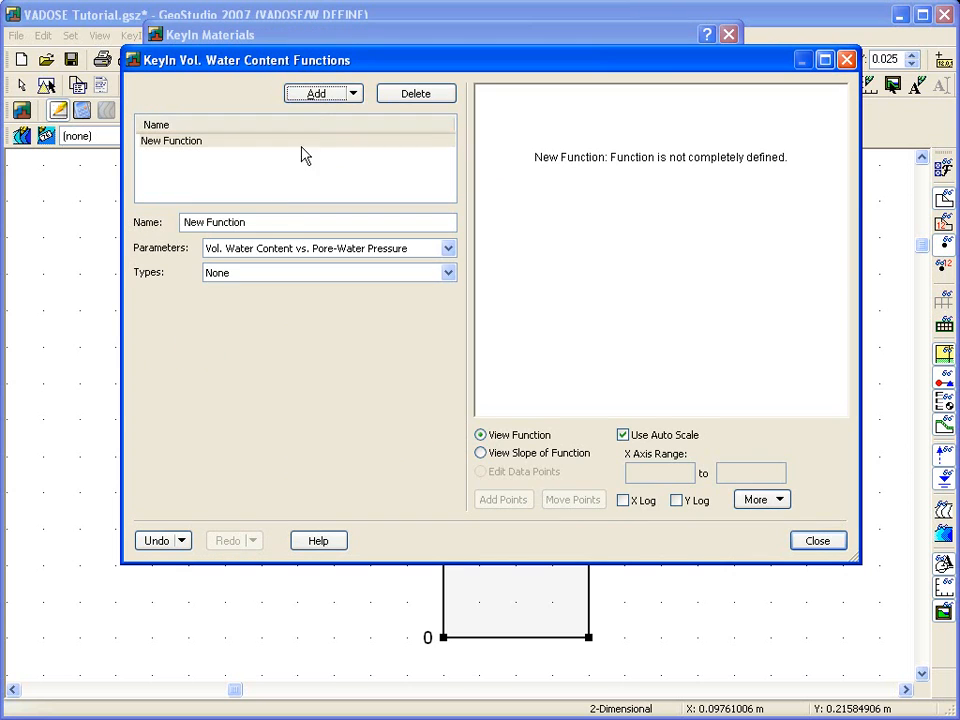
{"action": "left_click_drag", "start_coordinate": [262, 225], "coordinate": [165, 222]}
{"action": "type", "text": "Column Soil VWC"}
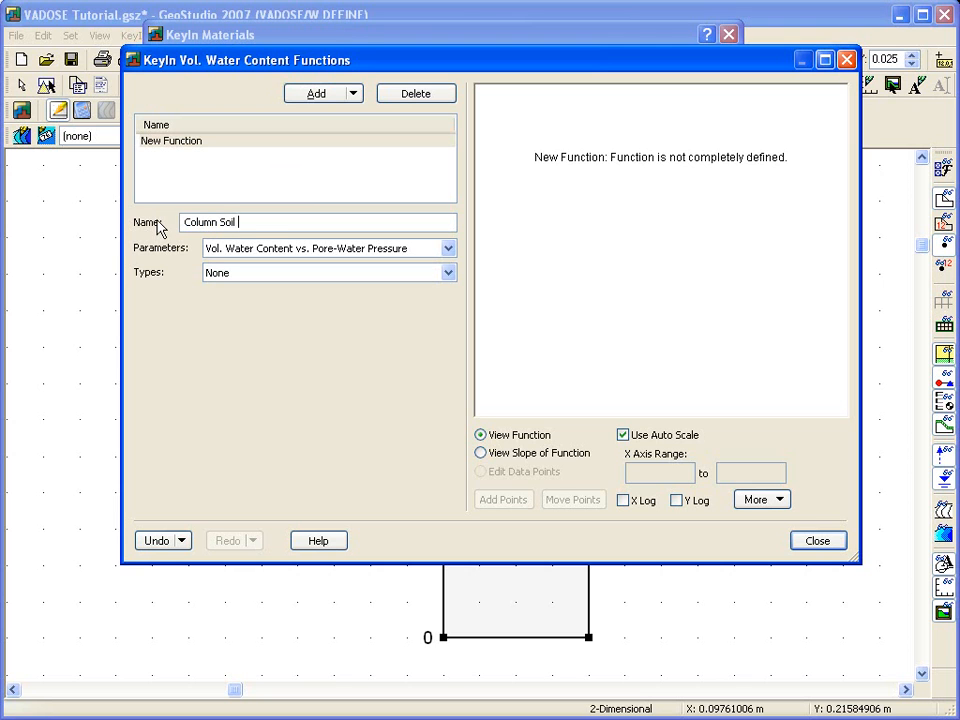
{"action": "left_click", "coordinate": [251, 277]}
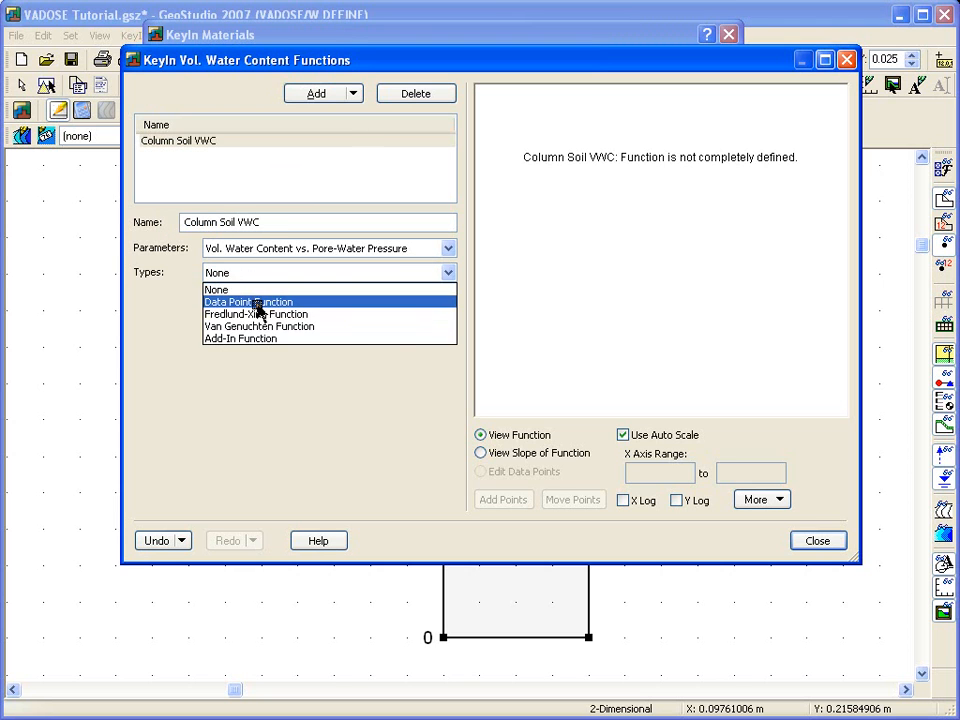
{"action": "left_click", "coordinate": [258, 304]}
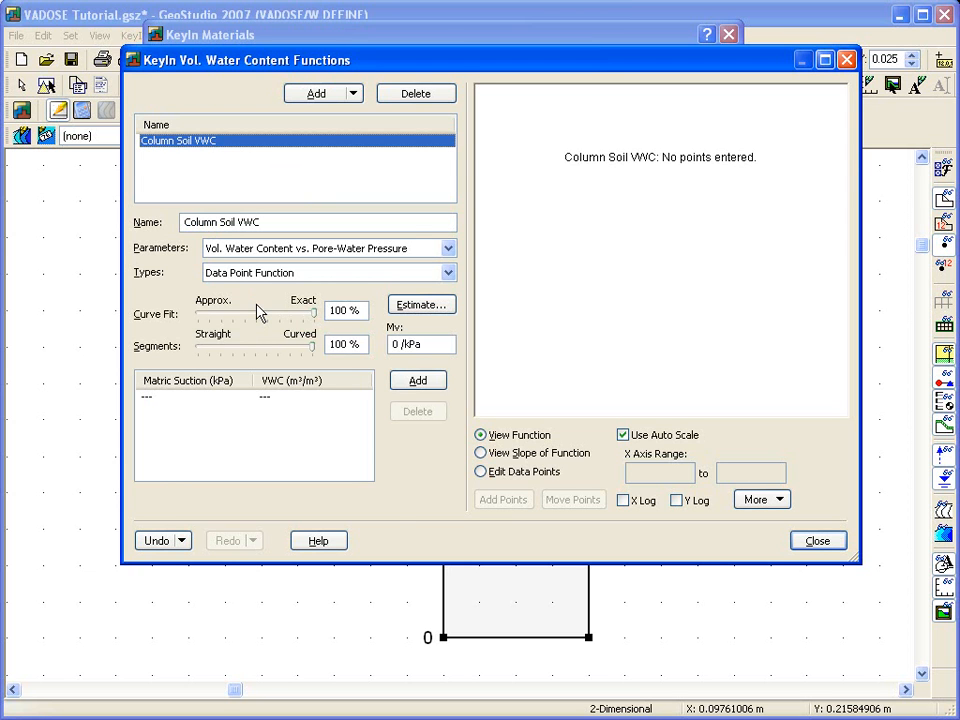
Copy the suction and VWC values in E11:F27 from the Wilson Column Excel workbook into GeoStudio's Column Soil VWC data point table.
{"action": "key", "text": "alt+Tab"}
{"action": "left_click_drag", "start_coordinate": [392, 348], "coordinate": [521, 605]}
{"action": "right_click", "coordinate": [463, 540]}
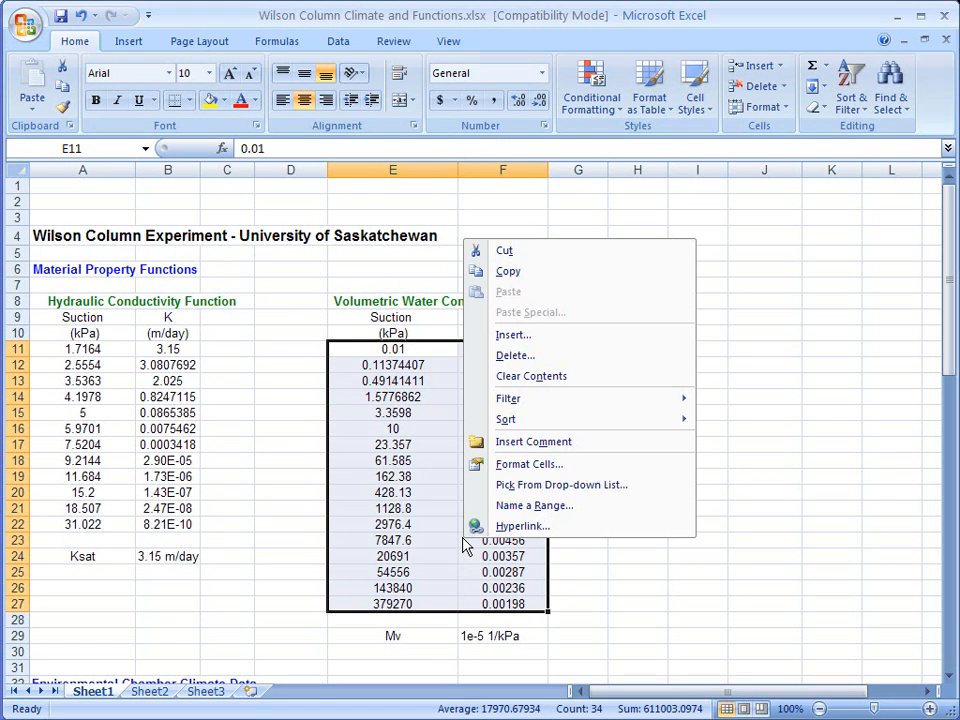
{"action": "left_click", "coordinate": [511, 271]}
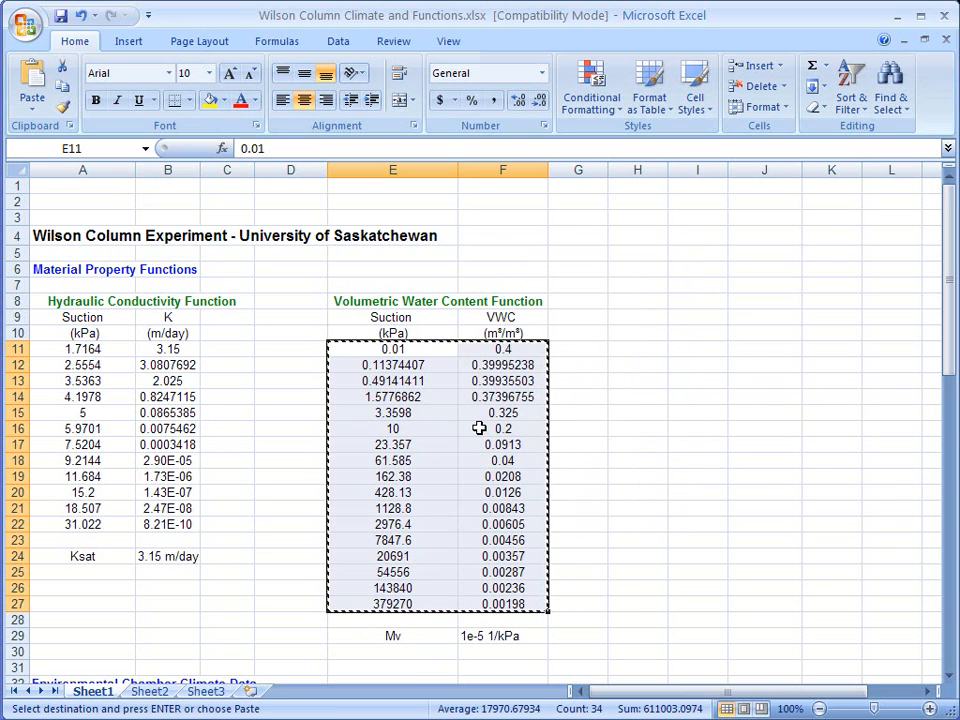
{"action": "key", "text": "alt+Tab"}
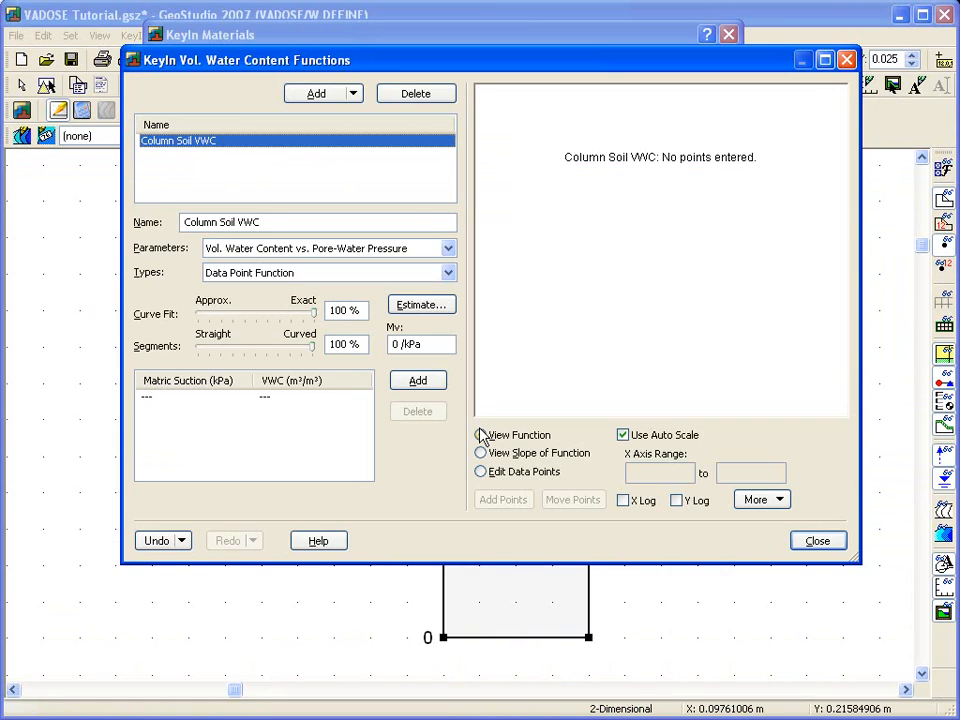
{"action": "left_click", "coordinate": [211, 442]}
{"action": "right_click", "coordinate": [211, 442]}
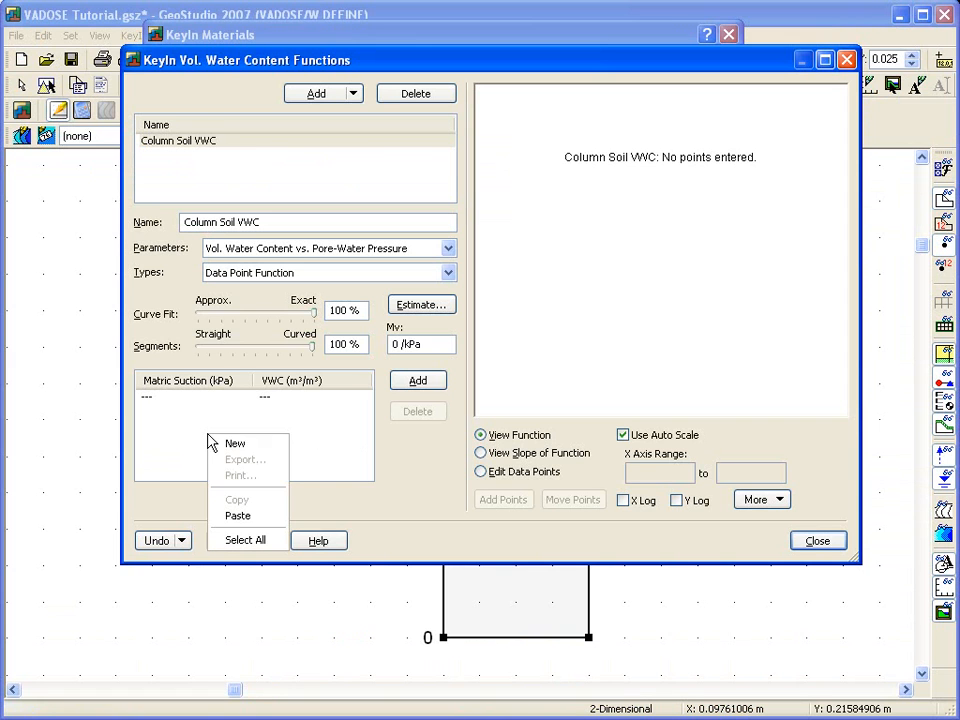
{"action": "left_click", "coordinate": [237, 516]}
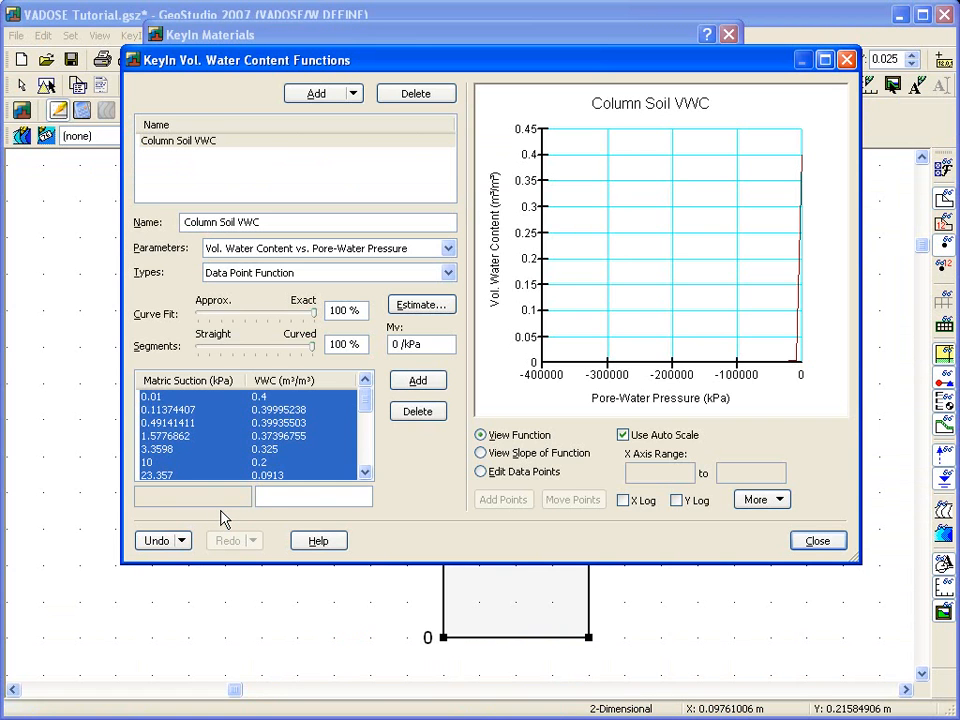
Set the water content function's Mv to 1e-5 /kPa and assign Column Soil VWC as the material's water content function.
{"action": "left_click", "coordinate": [481, 471]}
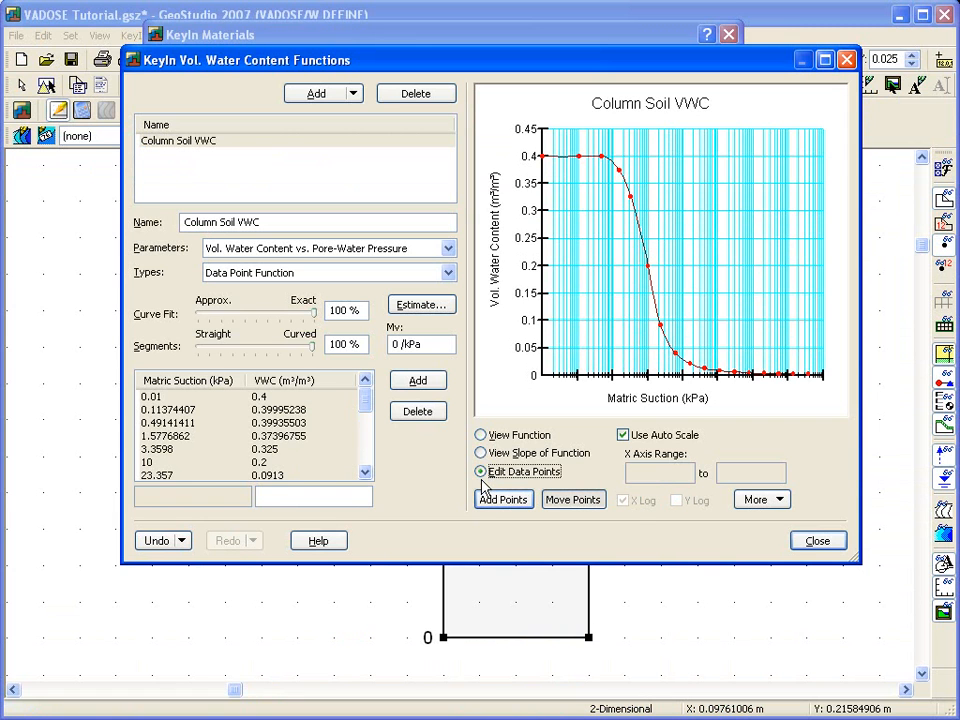
{"action": "left_click_drag", "start_coordinate": [399, 345], "coordinate": [364, 345]}
{"action": "type", "text": "1e-5"}
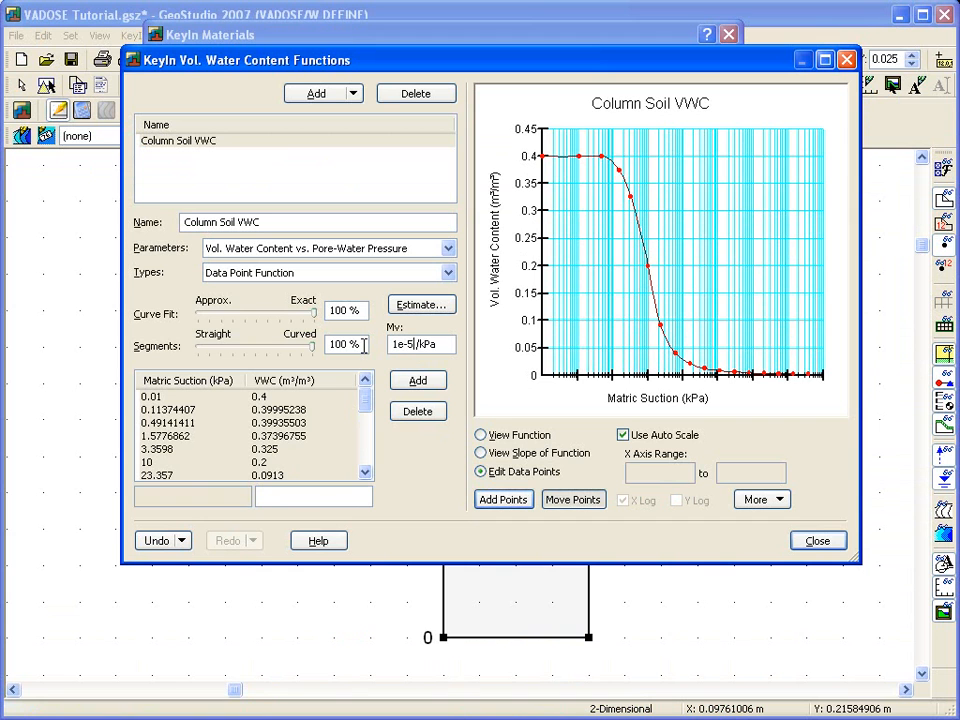
{"action": "left_click", "coordinate": [822, 544]}
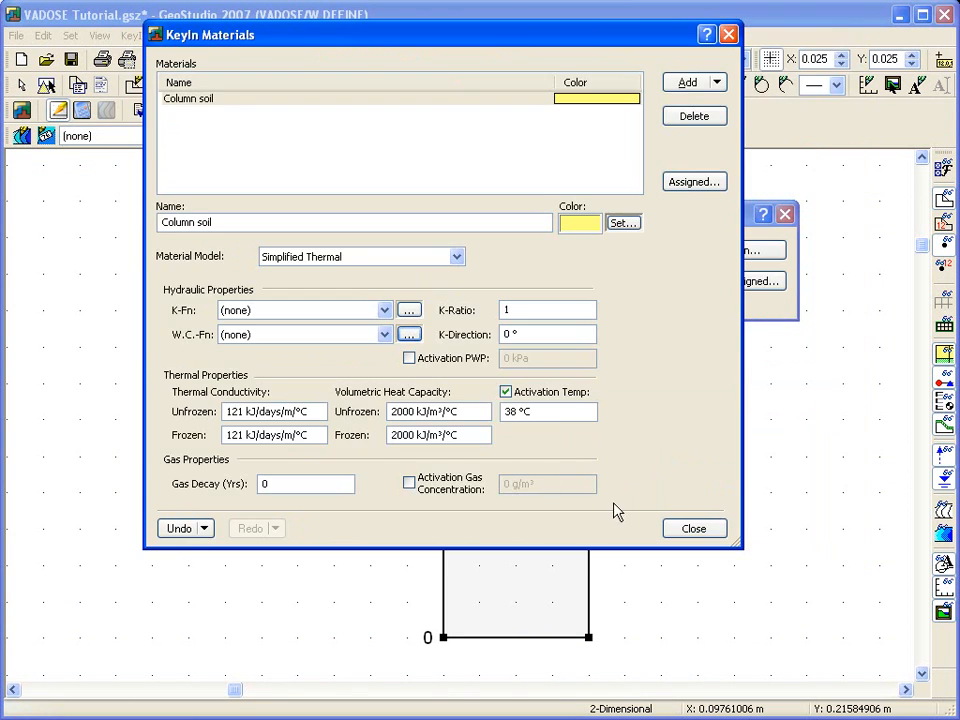
{"action": "left_click", "coordinate": [386, 336]}
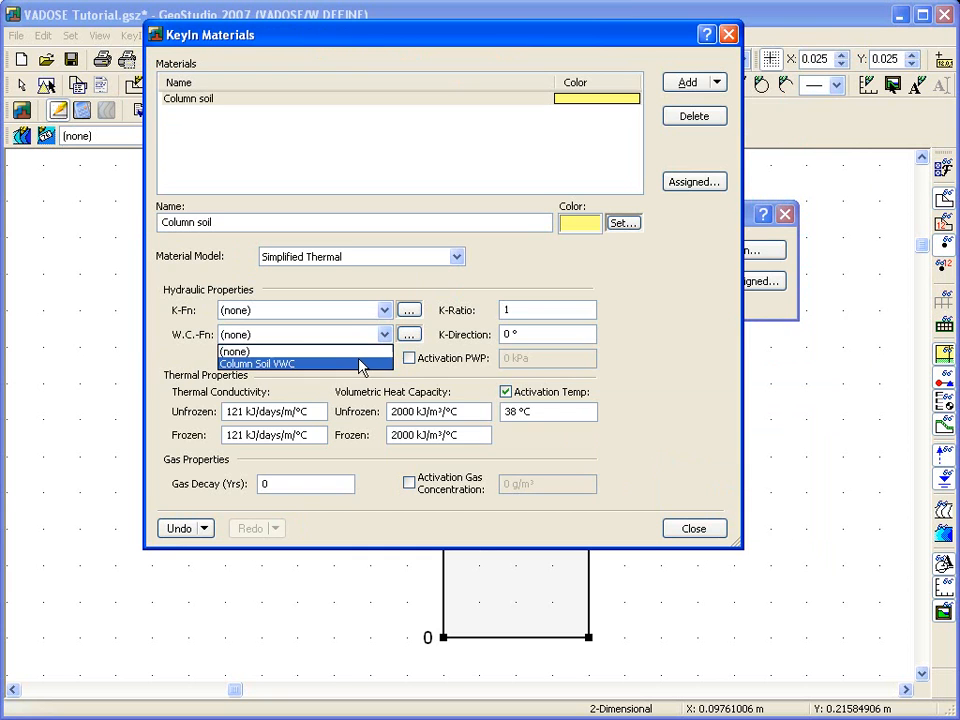
{"action": "left_click", "coordinate": [358, 364]}
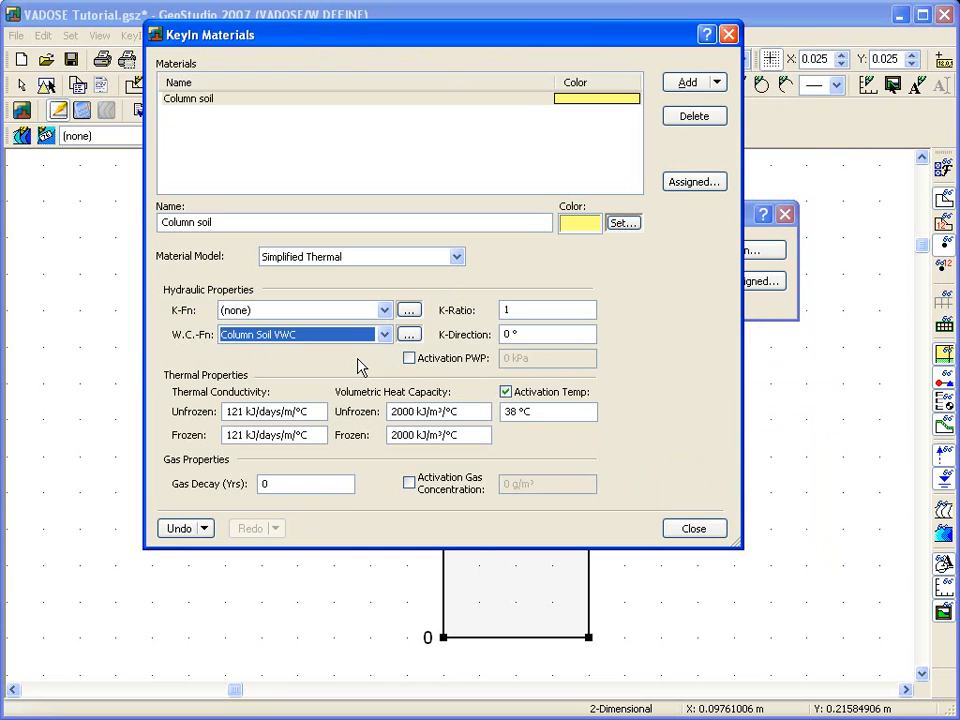
Add a hydraulic conductivity function named Column soil K function and set its type to Data Point Function.
{"action": "left_click", "coordinate": [409, 310]}
{"action": "left_click", "coordinate": [316, 94]}
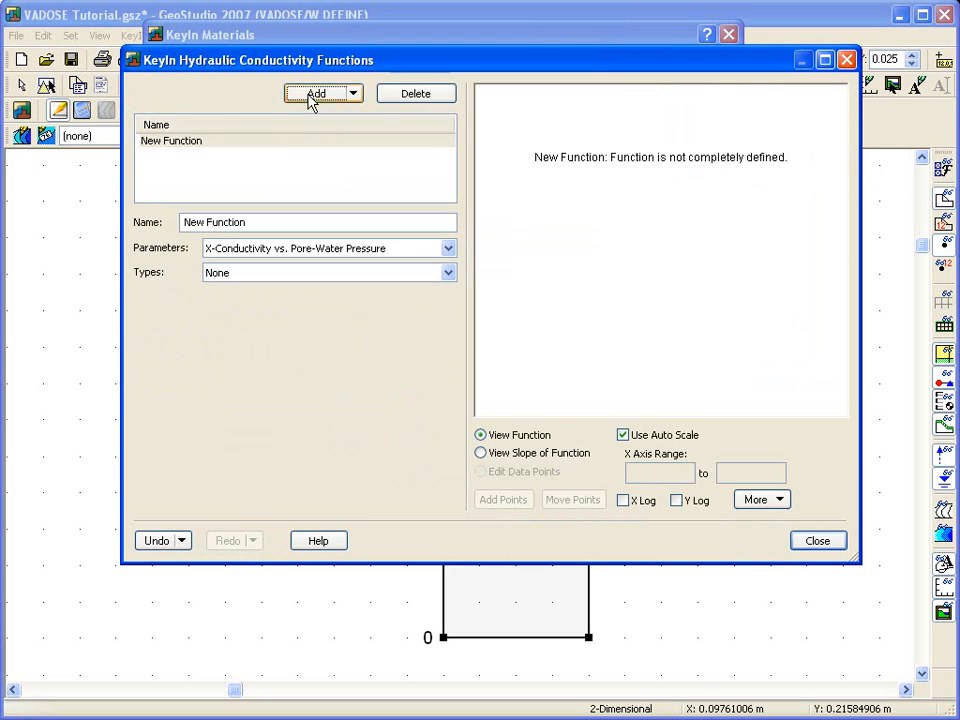
{"action": "type", "text": "Column soil K function"}
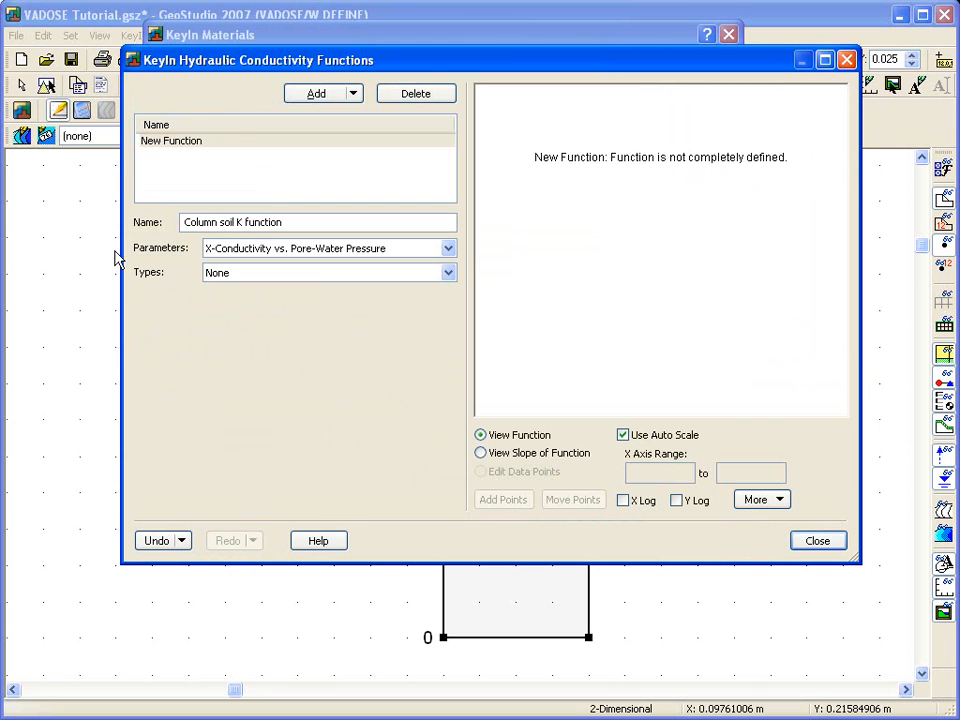
{"action": "left_click", "coordinate": [242, 280]}
{"action": "left_click", "coordinate": [249, 302]}
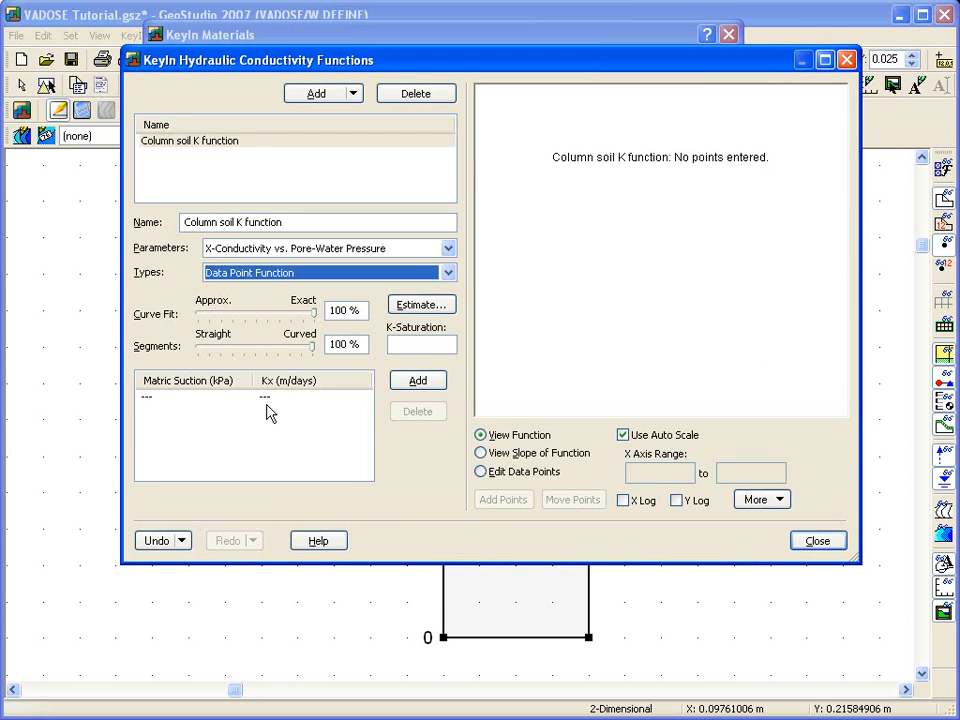
Copy the suction and K values in A11:B22 from the Excel workbook into GeoStudio's Column soil K function data point table.
{"action": "key", "text": "alt+Tab"}
{"action": "left_click", "coordinate": [59, 349]}
{"action": "left_click_drag", "start_coordinate": [59, 349], "coordinate": [184, 520]}
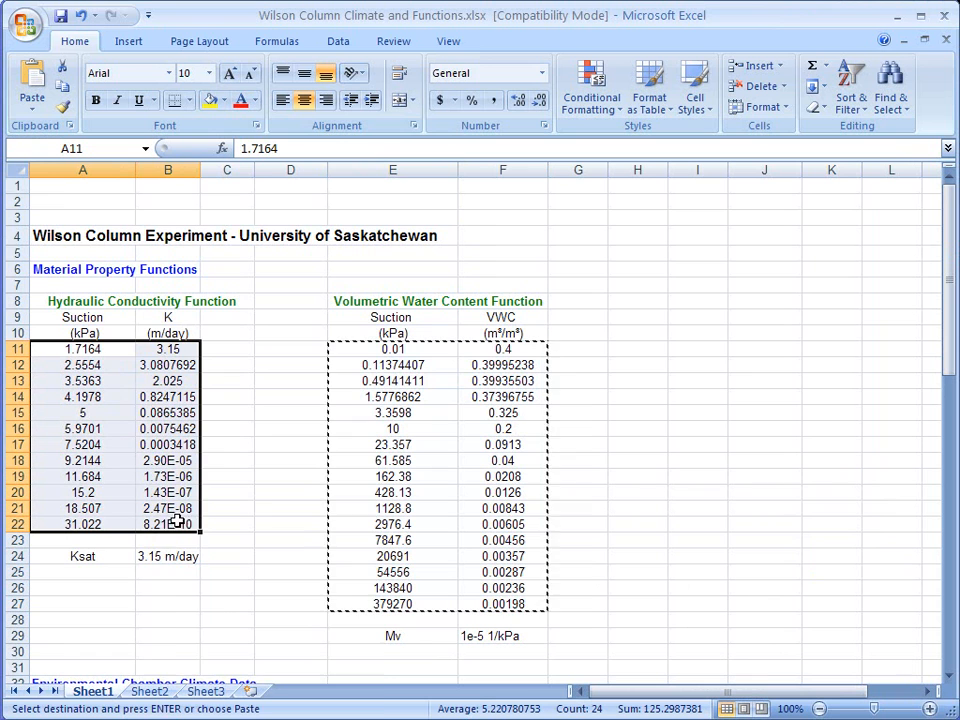
{"action": "right_click", "coordinate": [149, 413]}
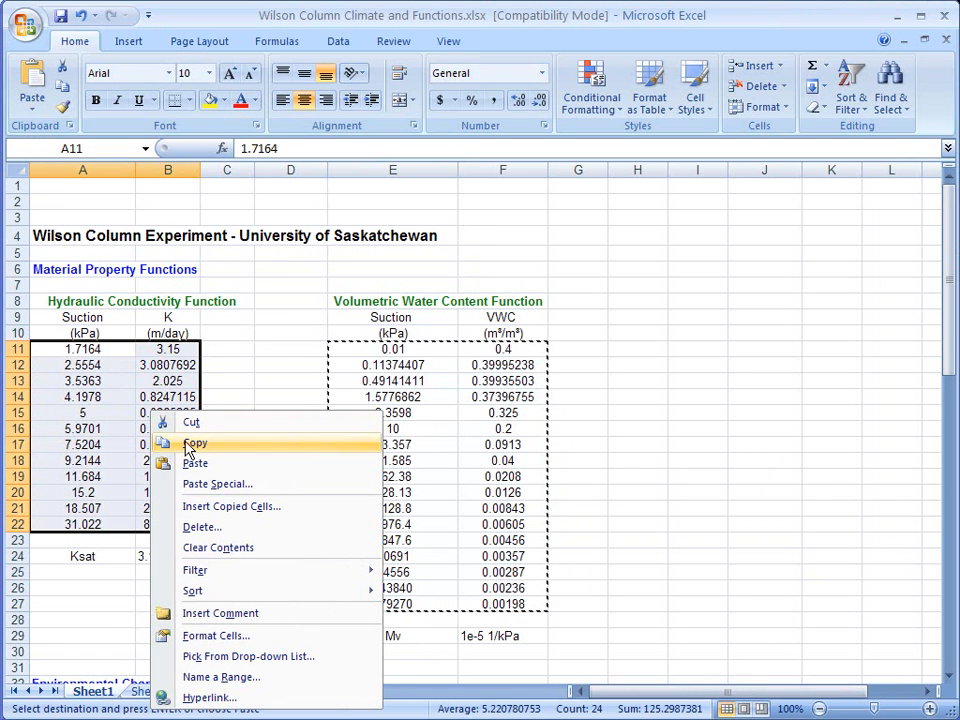
{"action": "left_click", "coordinate": [190, 444]}
{"action": "key", "text": "alt+Tab"}
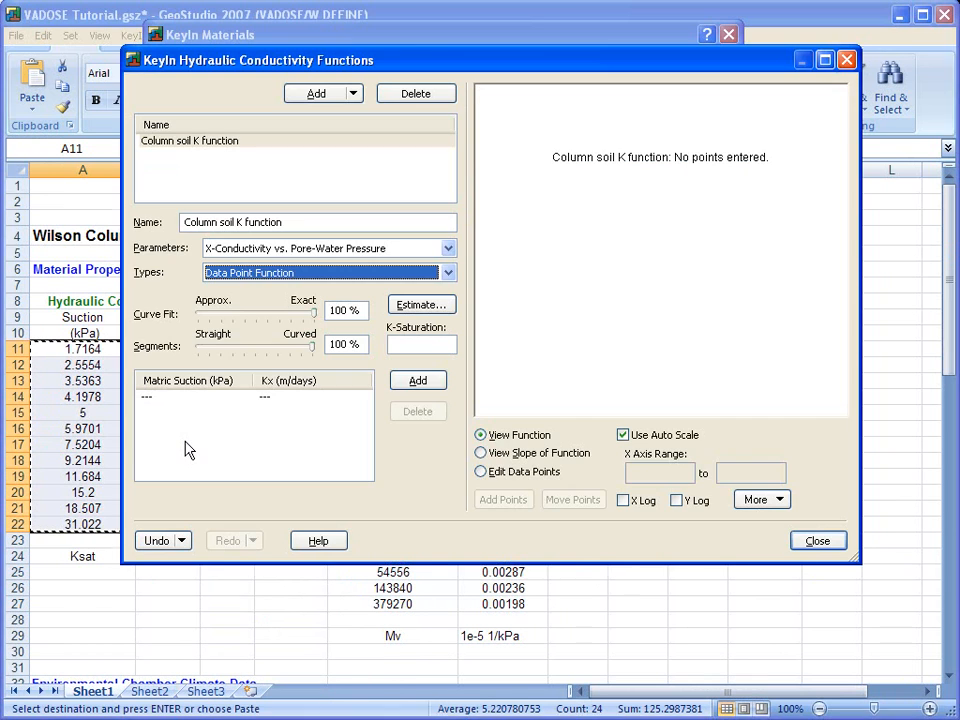
{"action": "right_click", "coordinate": [195, 432]}
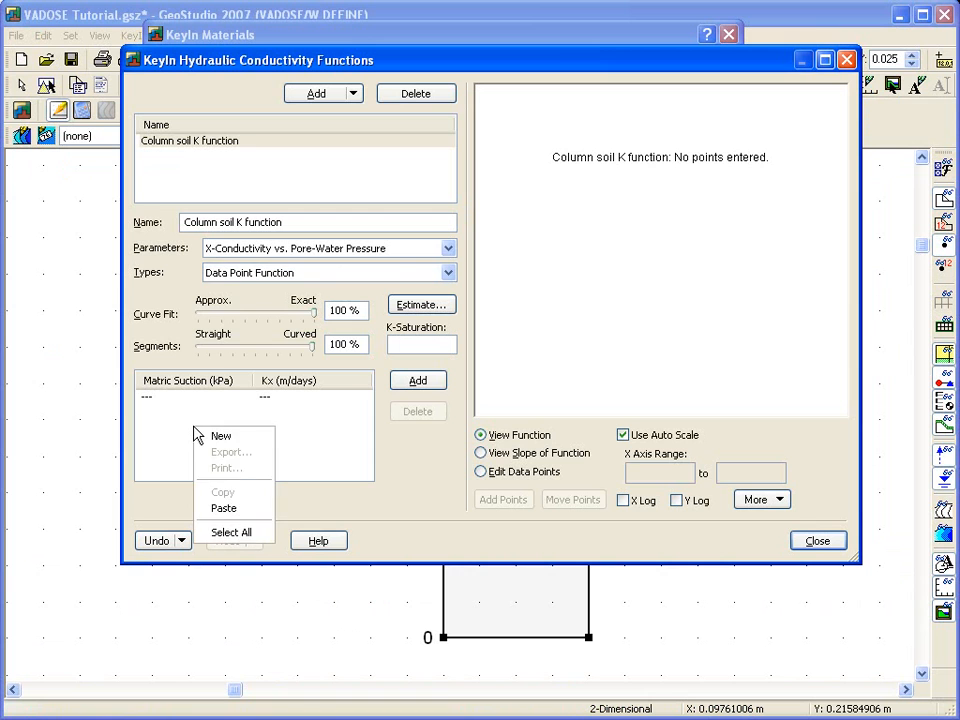
{"action": "left_click", "coordinate": [228, 507]}
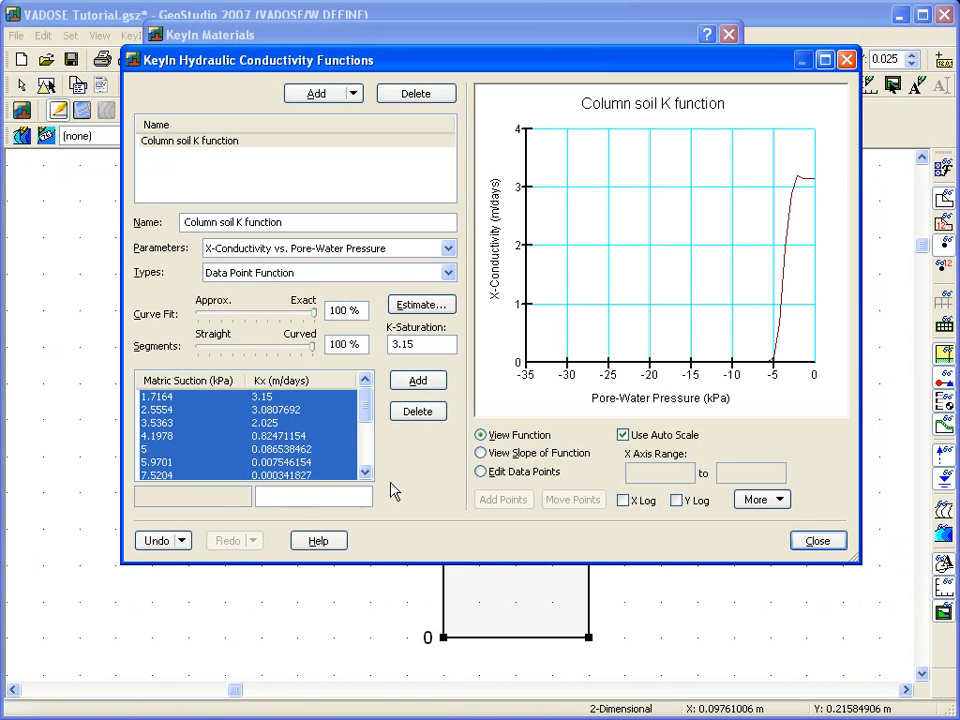
Plot the conductivity function's data points, assign Column soil K function as the material's K function, and finish the material definition.
{"action": "left_click", "coordinate": [481, 472]}
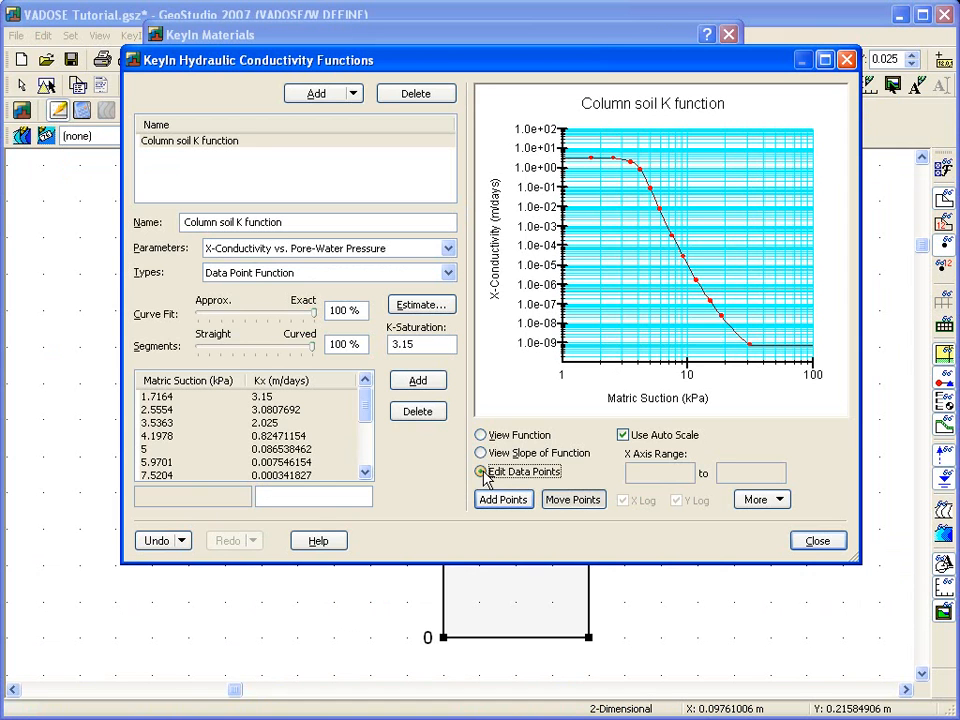
{"action": "left_click", "coordinate": [826, 548]}
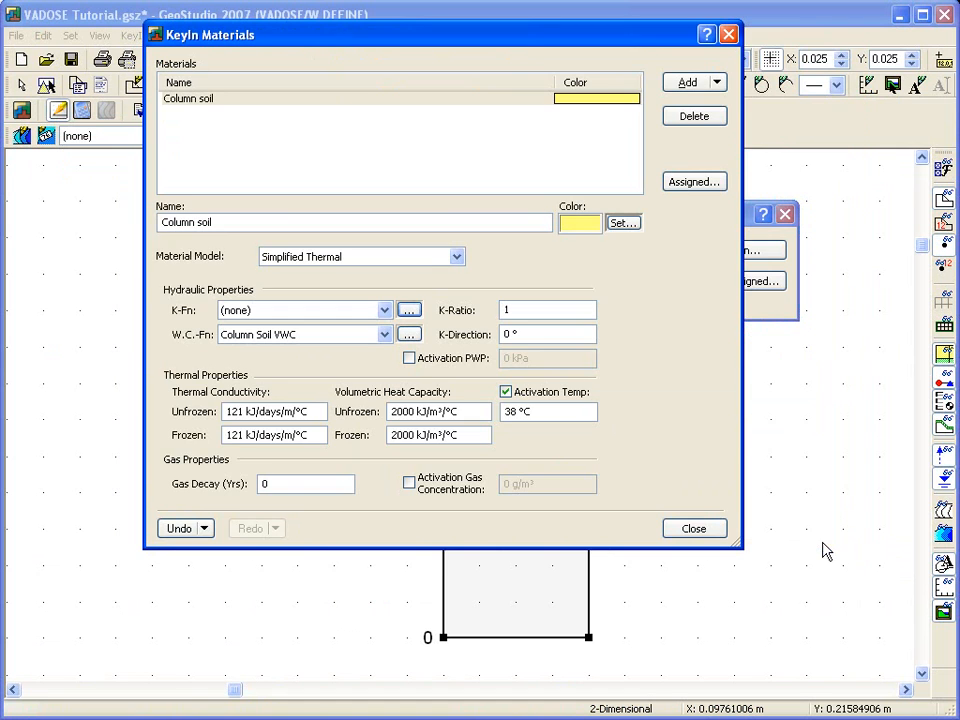
{"action": "left_click", "coordinate": [385, 311]}
{"action": "left_click", "coordinate": [340, 339]}
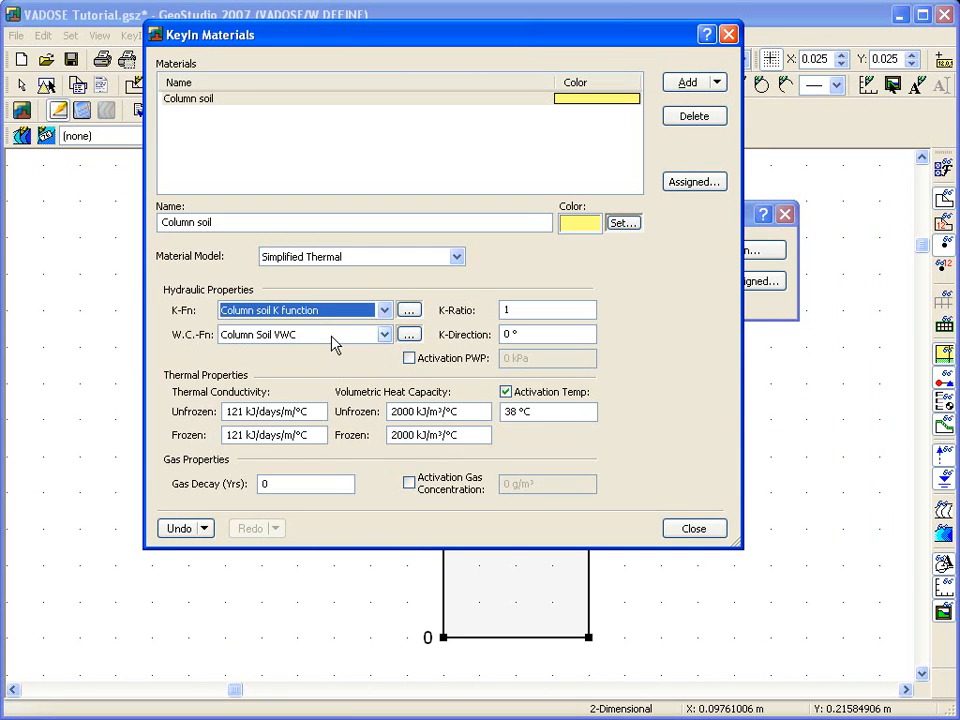
{"action": "left_click", "coordinate": [695, 530]}
{"action": "left_click", "coordinate": [695, 530]}
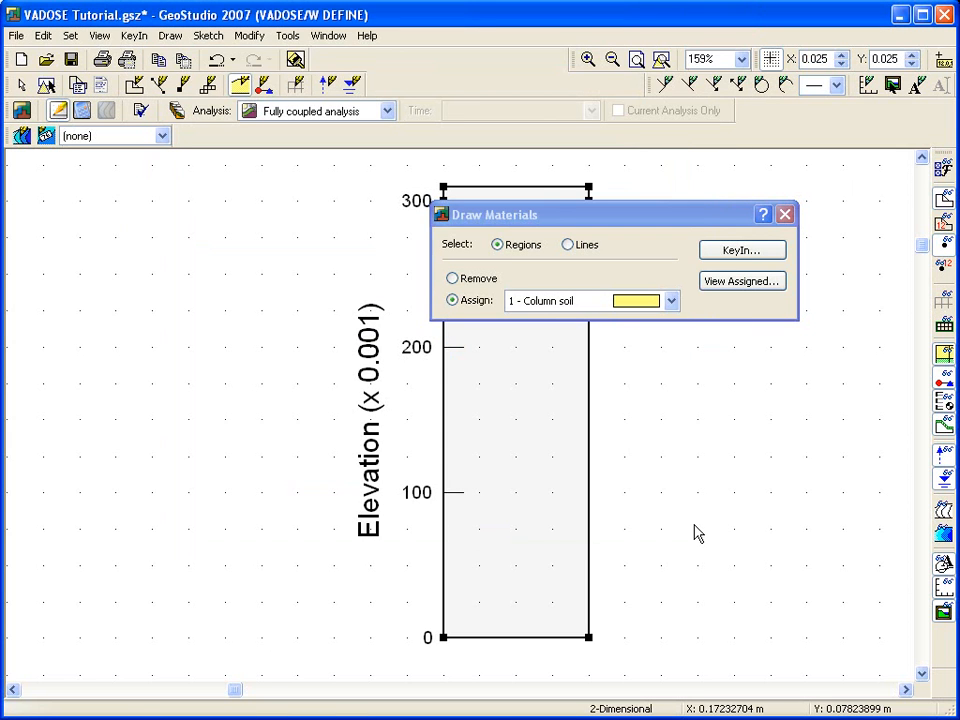
Assign the Column soil material to the main column region and to the thin surface layer above it.
{"action": "left_click", "coordinate": [538, 408]}
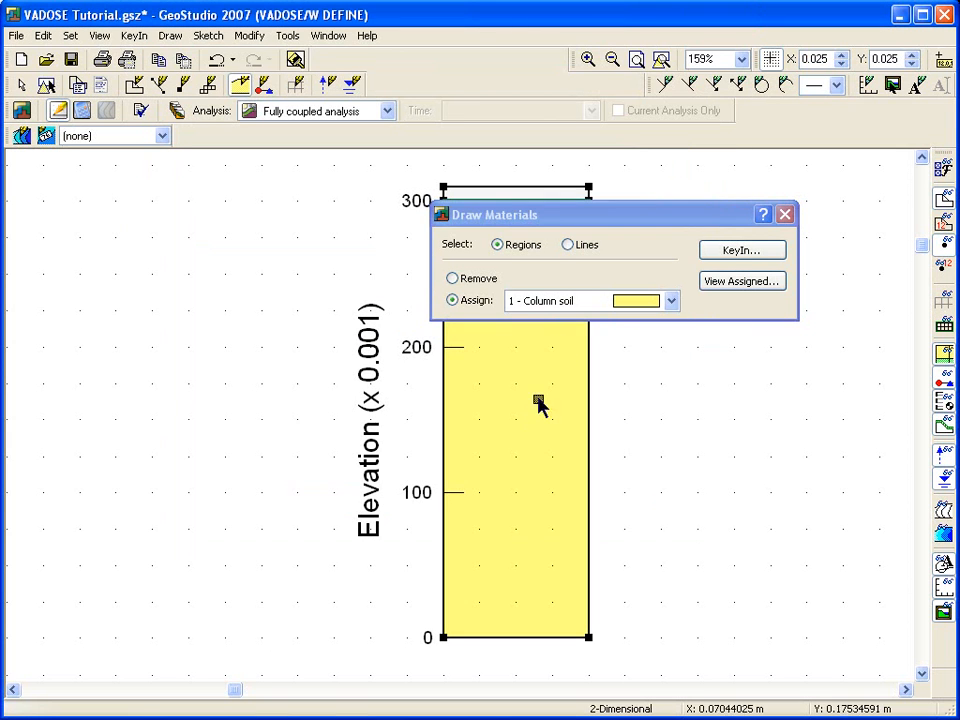
{"action": "left_click_drag", "start_coordinate": [550, 220], "coordinate": [552, 259]}
{"action": "left_click", "coordinate": [534, 195]}
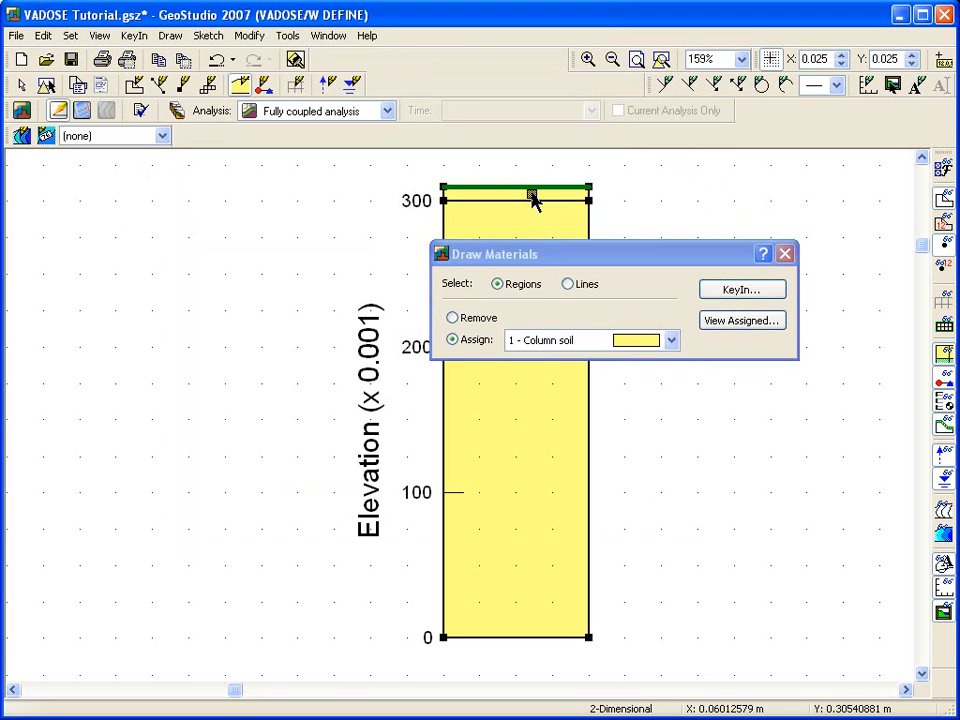
{"action": "left_click", "coordinate": [785, 254]}
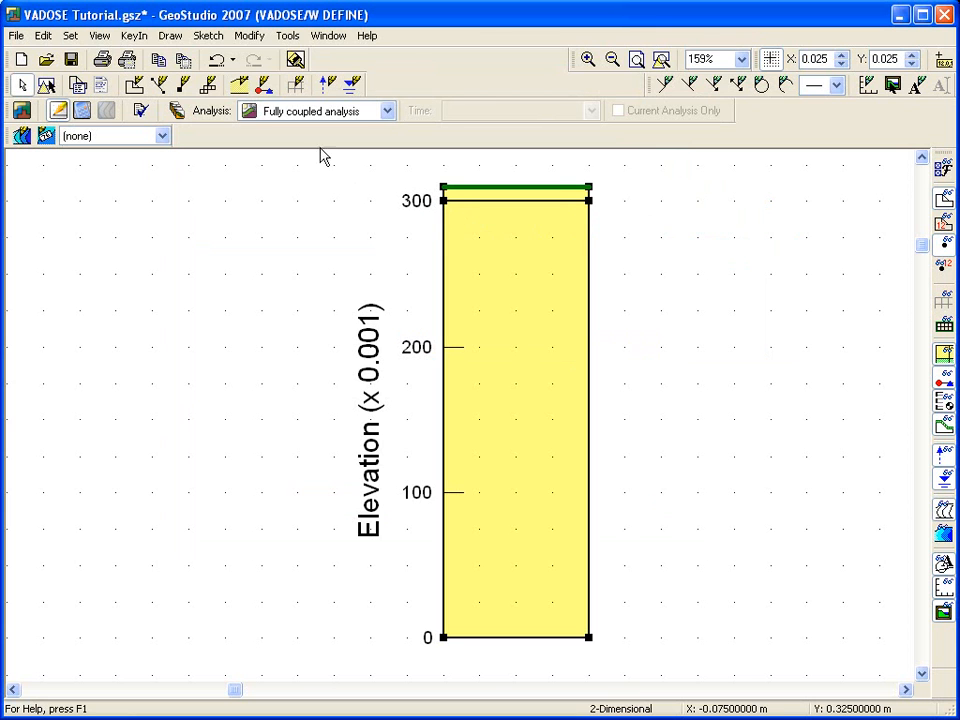
Add a new climate boundary condition named Climate U of Sask.
{"action": "left_click", "coordinate": [170, 35]}
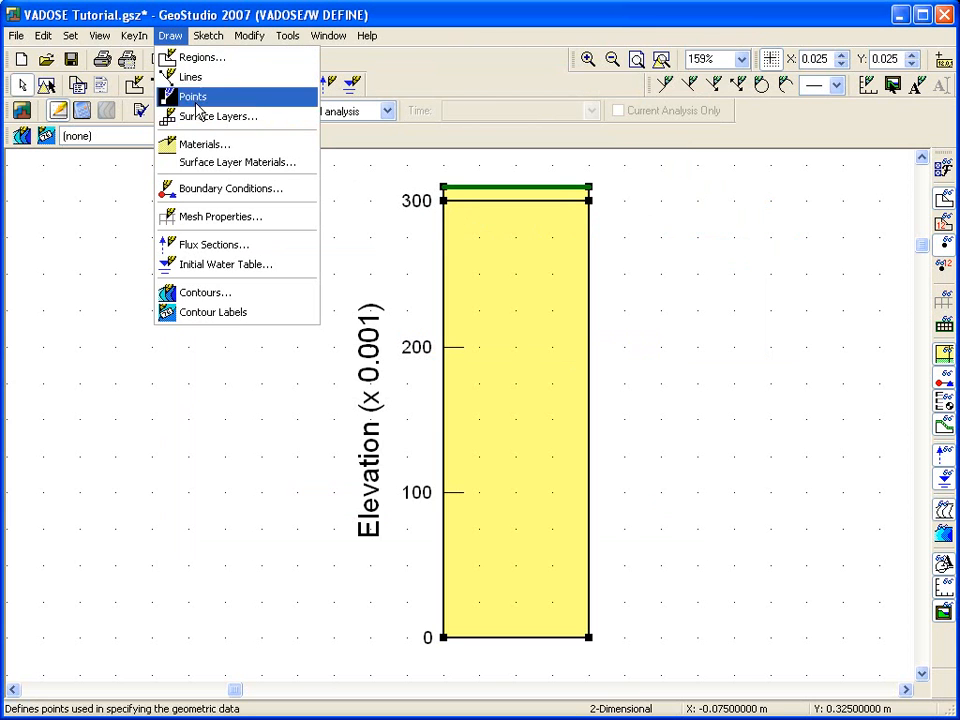
{"action": "left_click", "coordinate": [224, 190]}
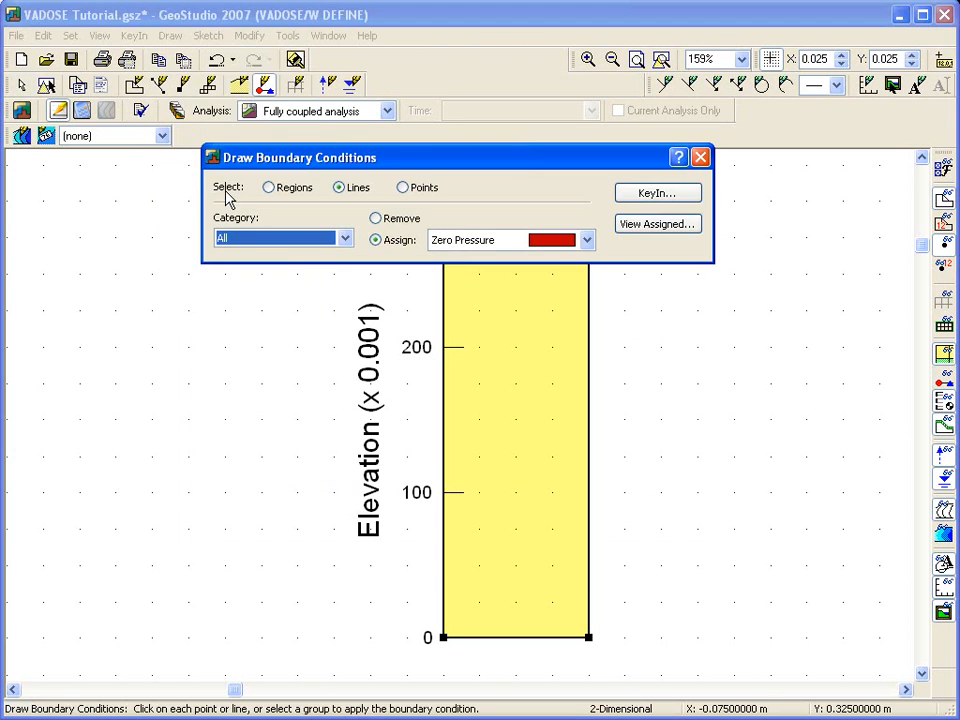
{"action": "left_click", "coordinate": [628, 192]}
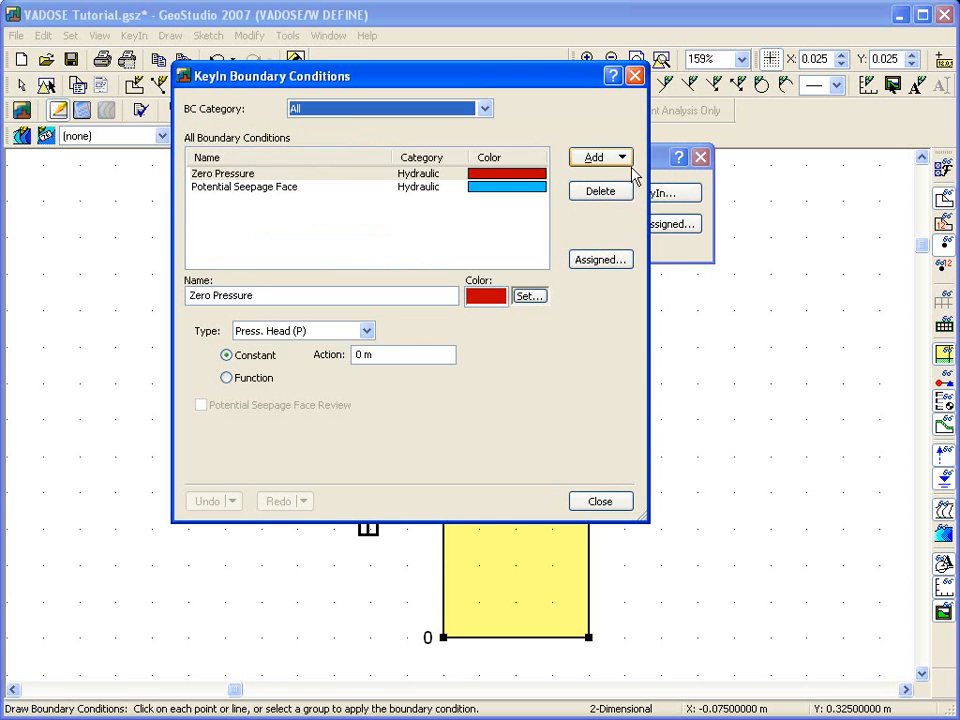
{"action": "left_click", "coordinate": [623, 159]}
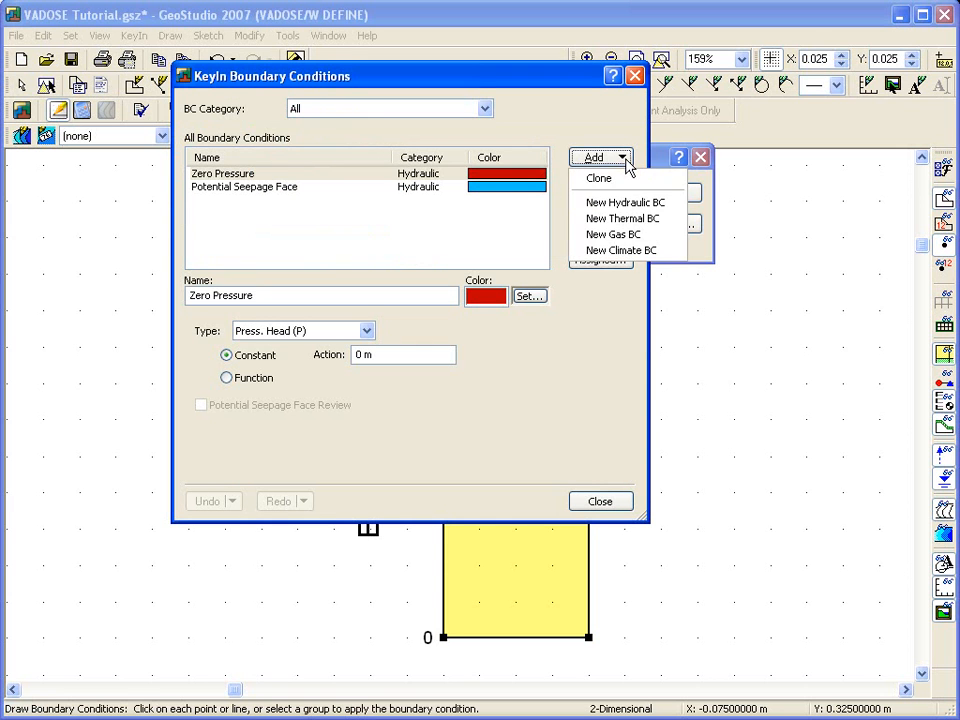
{"action": "left_click", "coordinate": [627, 251]}
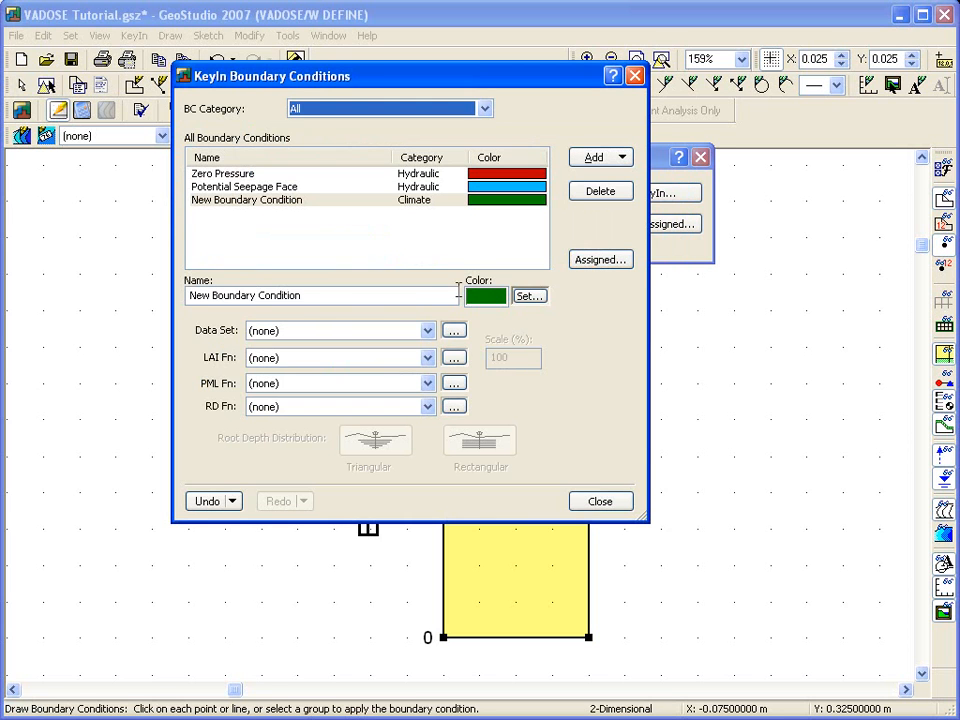
{"action": "left_click_drag", "start_coordinate": [309, 296], "coordinate": [137, 296]}
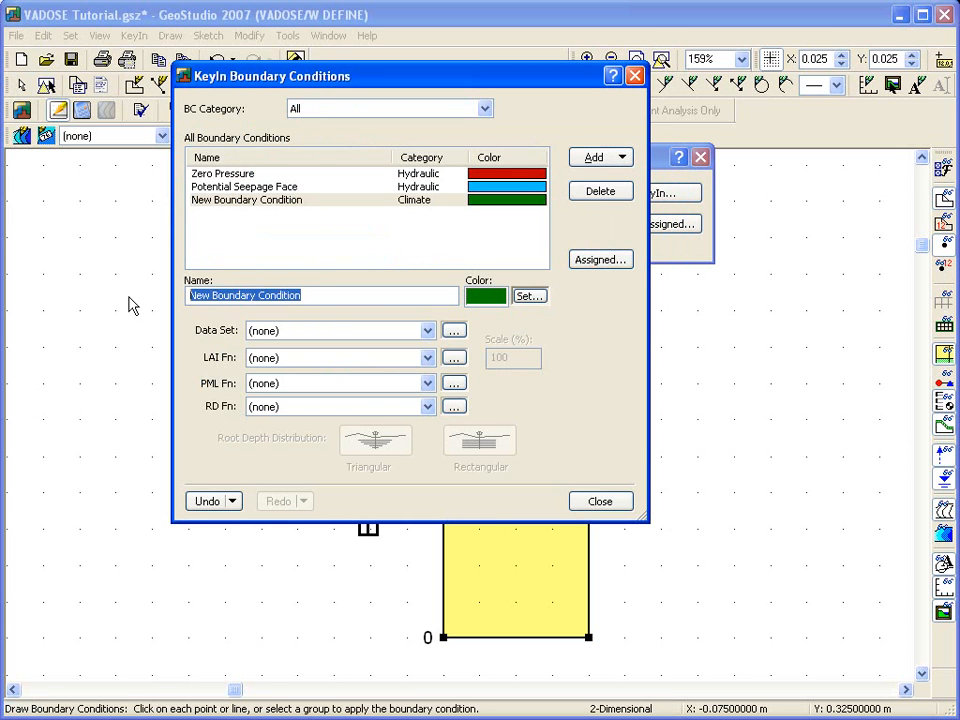
{"action": "type", "text": "Climate U of Sask"}
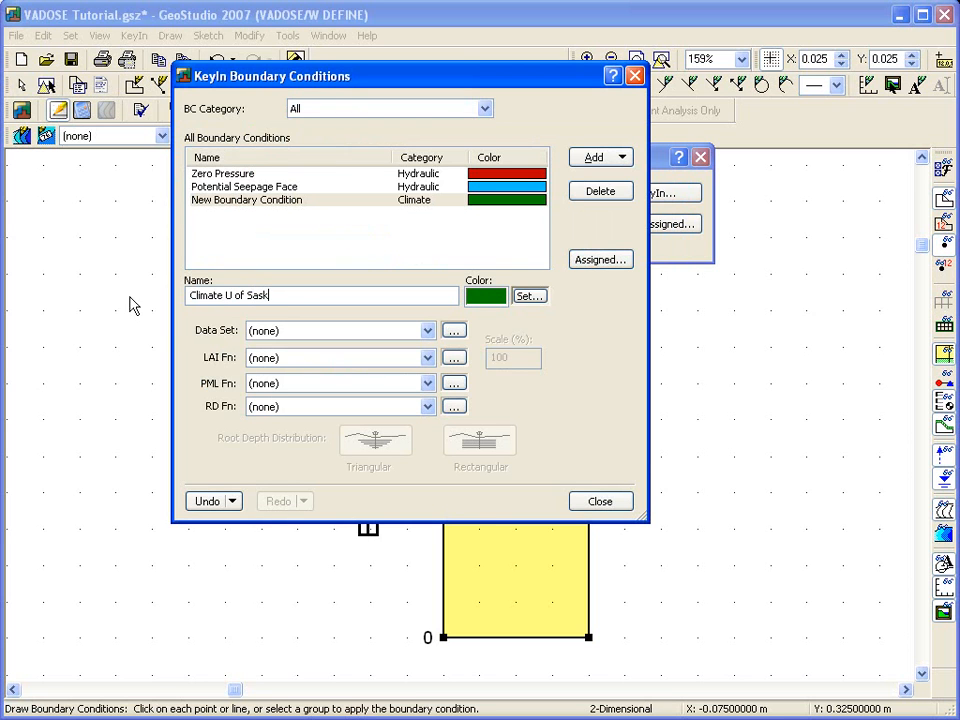
Add a climate data set named Environmental Chamber with location latitude 65 and the Const. Avg'd distribution pattern.
{"action": "left_click", "coordinate": [455, 333]}
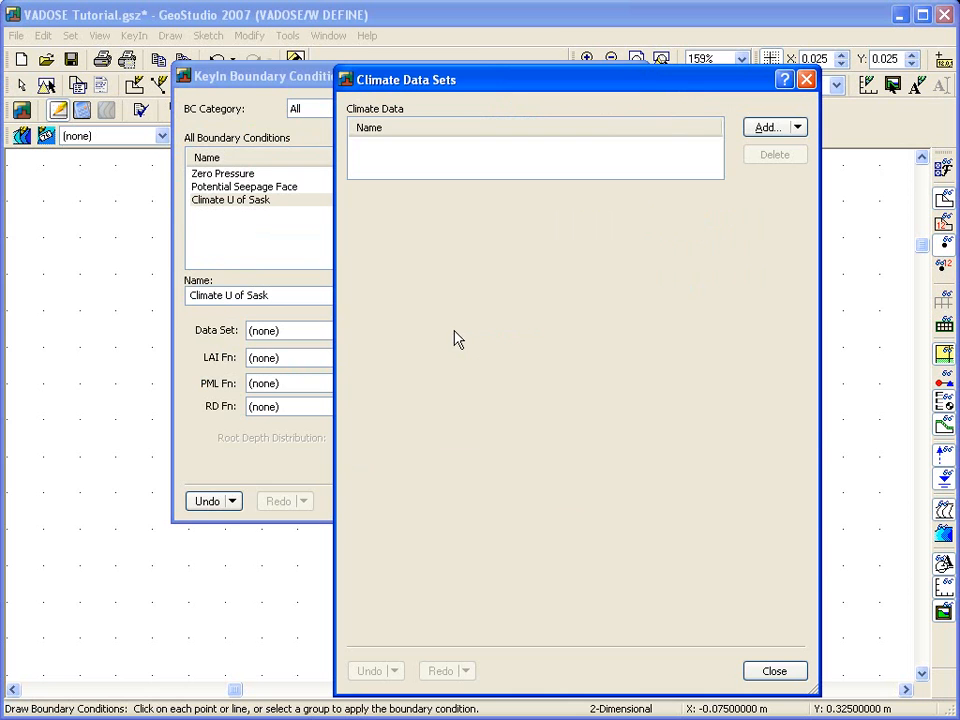
{"action": "left_click", "coordinate": [766, 128]}
{"action": "left_click", "coordinate": [470, 197]}
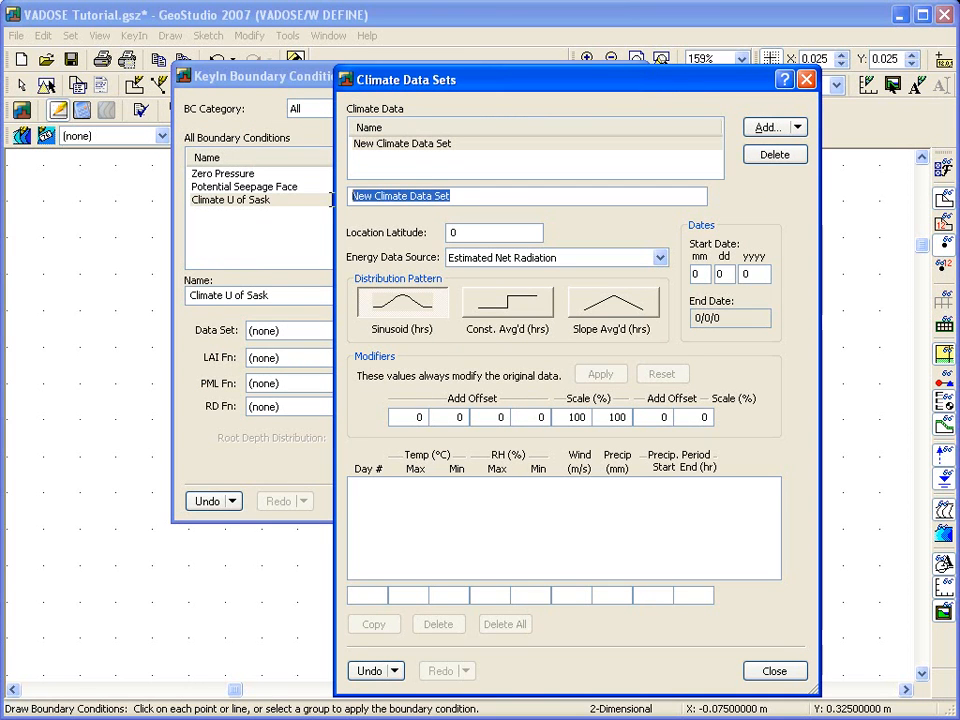
{"action": "type", "text": "Environmental Chamber"}
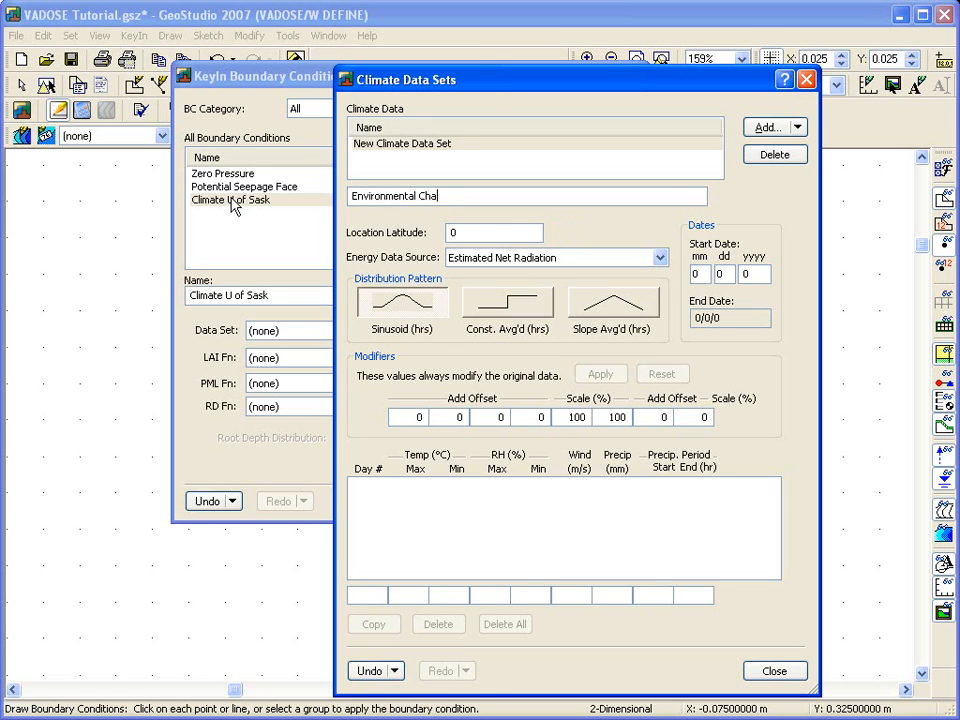
{"action": "left_click", "coordinate": [452, 232]}
{"action": "type", "text": "65"}
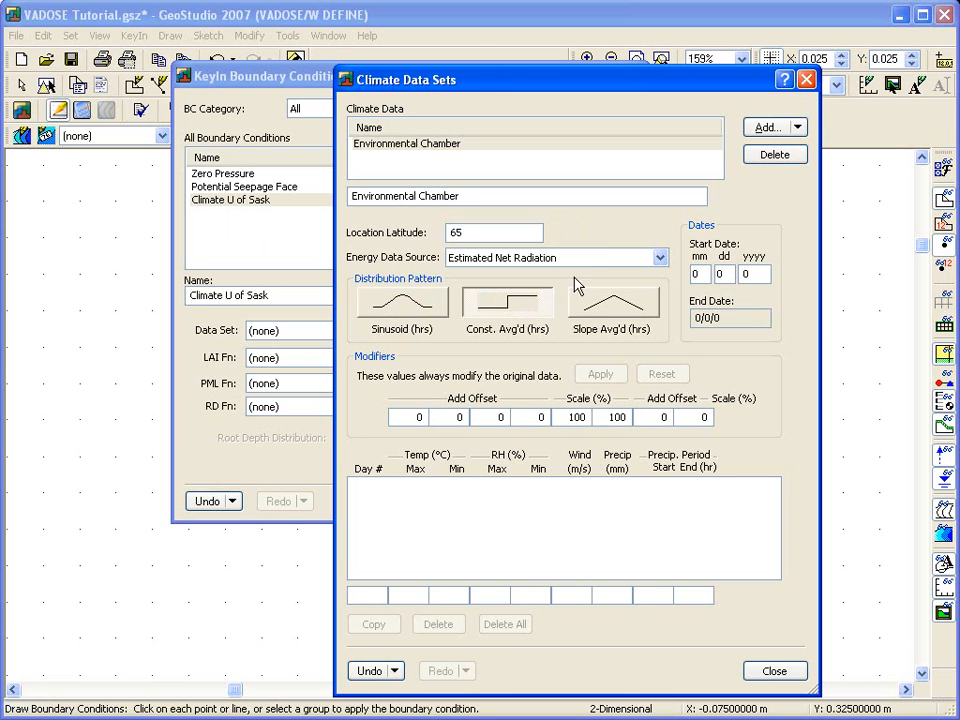
Set the climate data set's energy data source to User Pot. Evap./Trans. and its start date to 6/1/2006.
{"action": "left_click", "coordinate": [600, 260]}
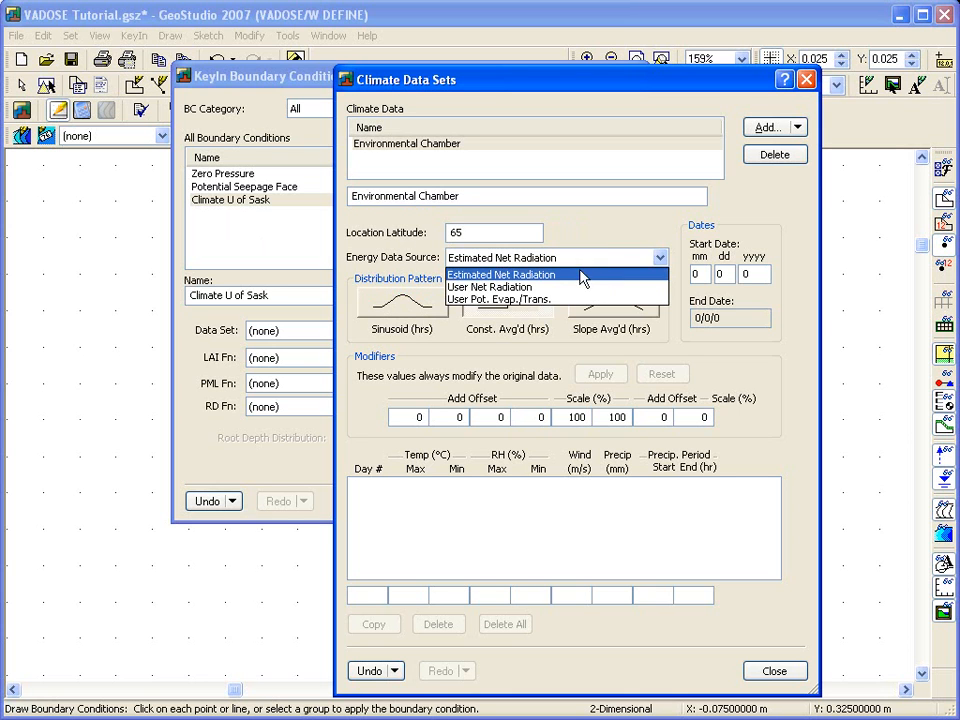
{"action": "left_click", "coordinate": [545, 301]}
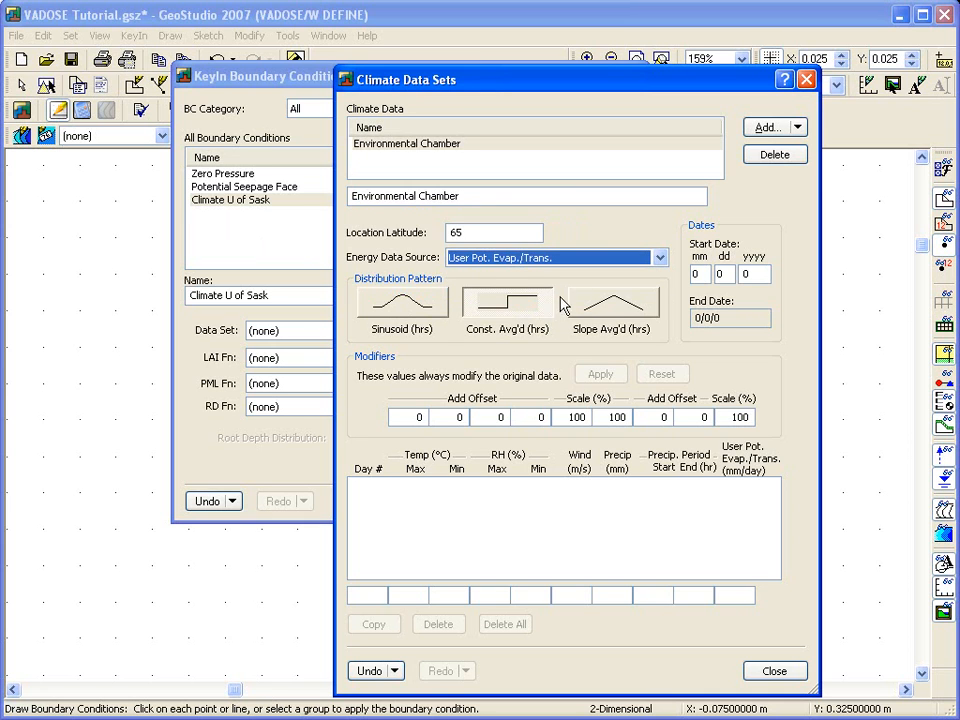
{"action": "left_click", "coordinate": [702, 273]}
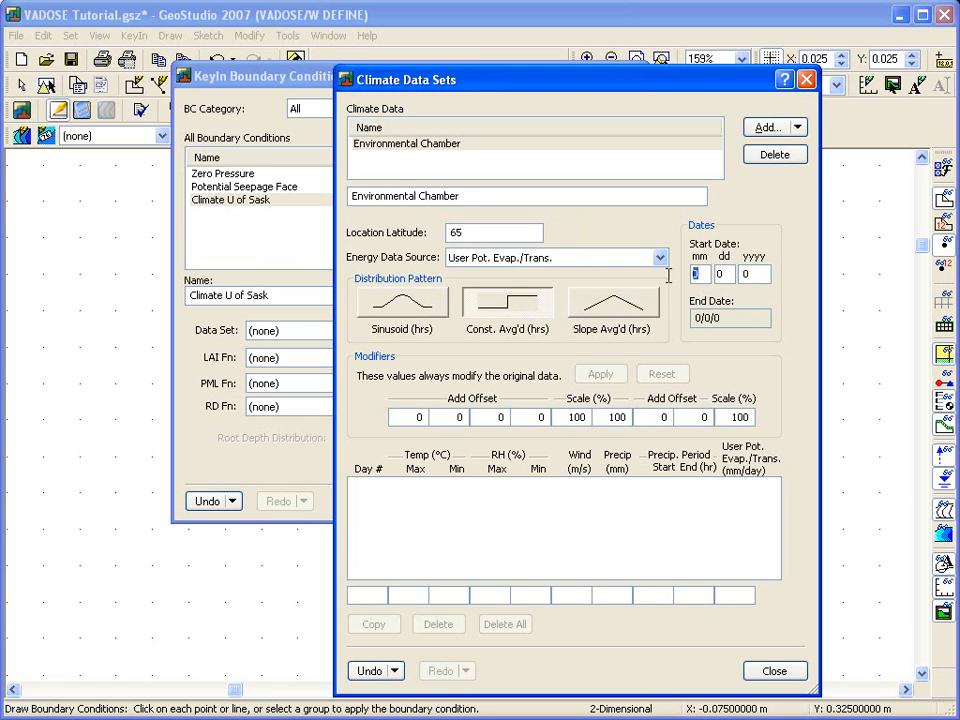
{"action": "type", "text": "1"}
{"action": "key", "text": "Tab"}
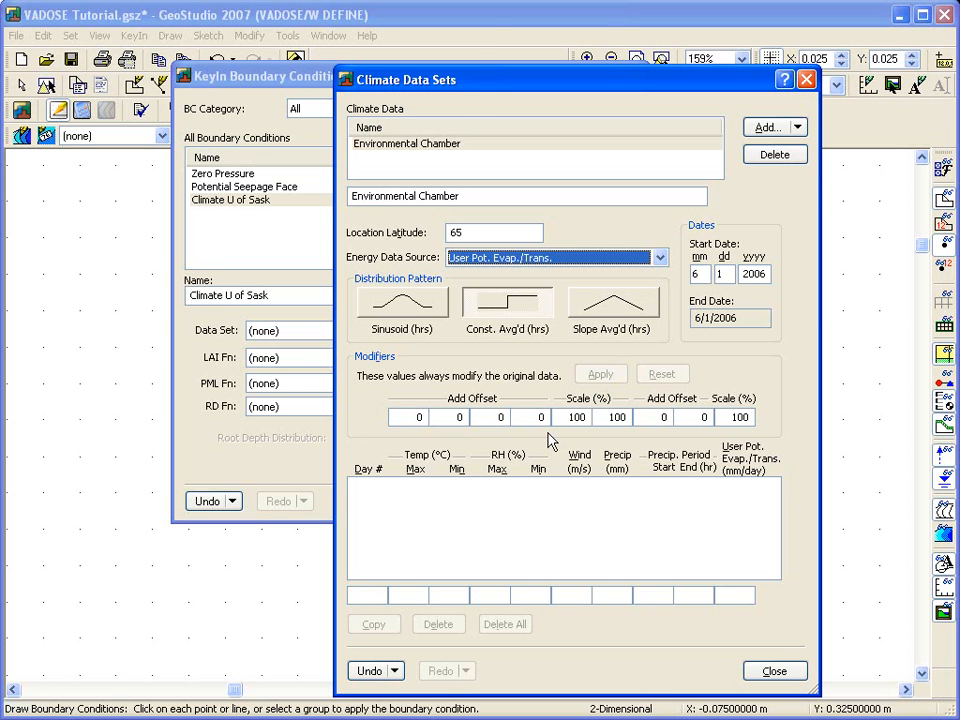
Copy the 40 days of climate data in A36:J75 from the Excel workbook into GeoStudio's Environmental Chamber data set and finish the set.
{"action": "key", "text": "alt+Tab"}
{"action": "scroll", "coordinate": [548, 430], "scroll_direction": "down", "scroll_amount": 5}
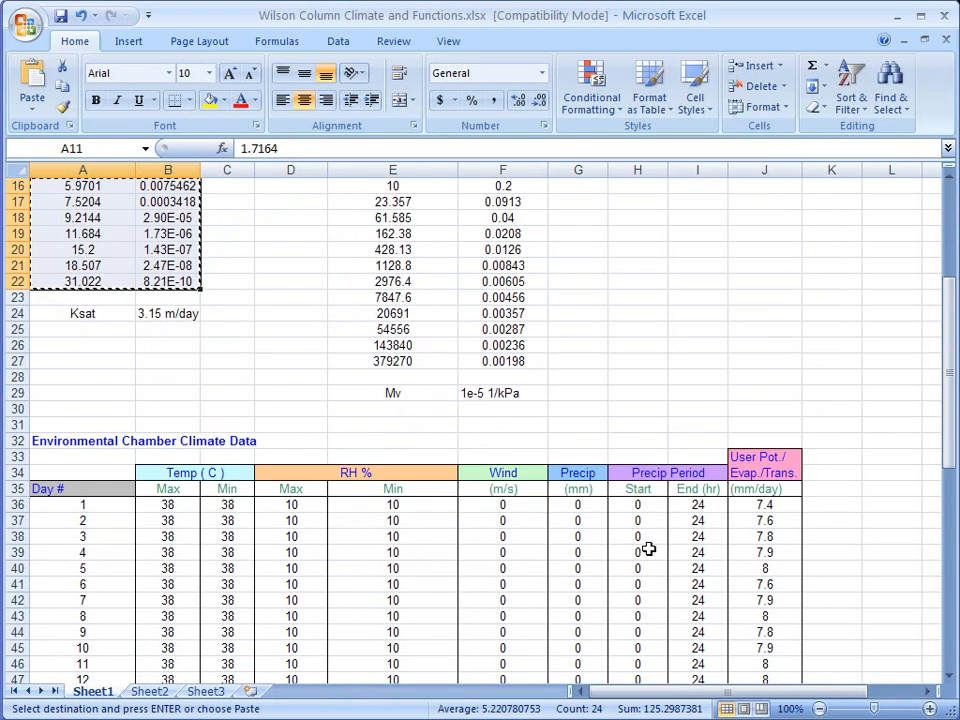
{"action": "scroll", "coordinate": [648, 549], "scroll_direction": "down", "scroll_amount": 4}
{"action": "left_click_drag", "start_coordinate": [75, 311], "coordinate": [733, 662]}
{"action": "right_click", "coordinate": [459, 452]}
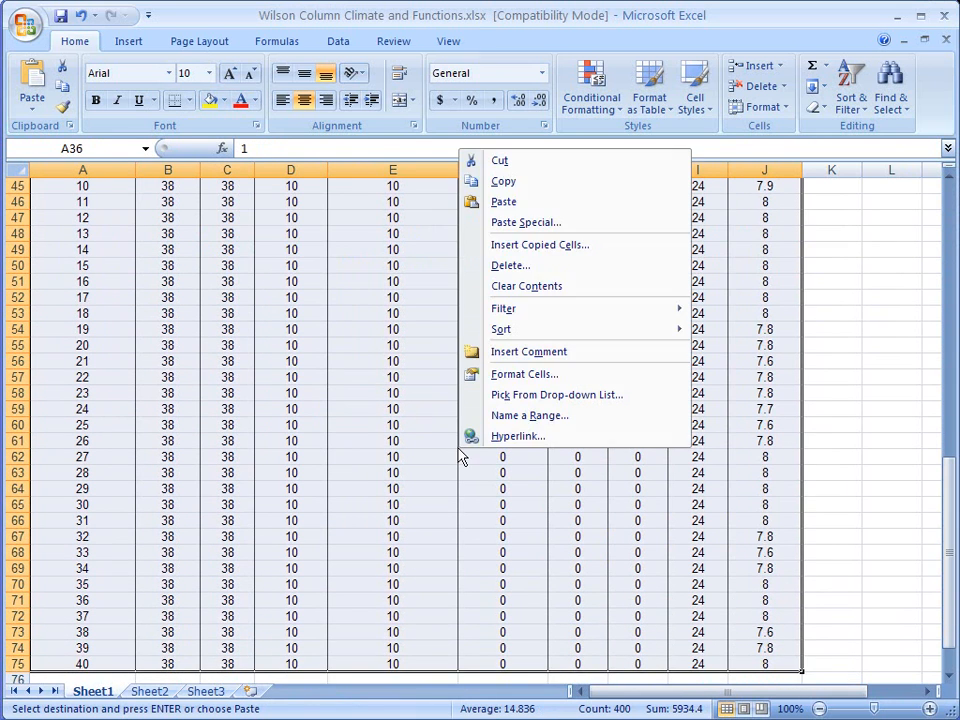
{"action": "left_click", "coordinate": [514, 183]}
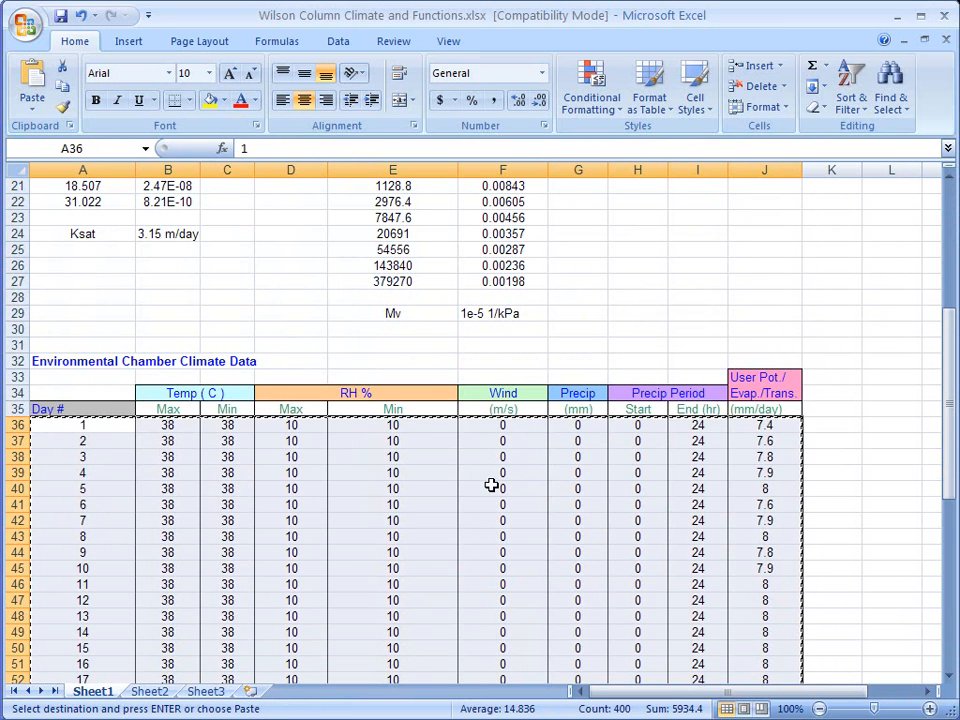
{"action": "key", "text": "alt+Tab"}
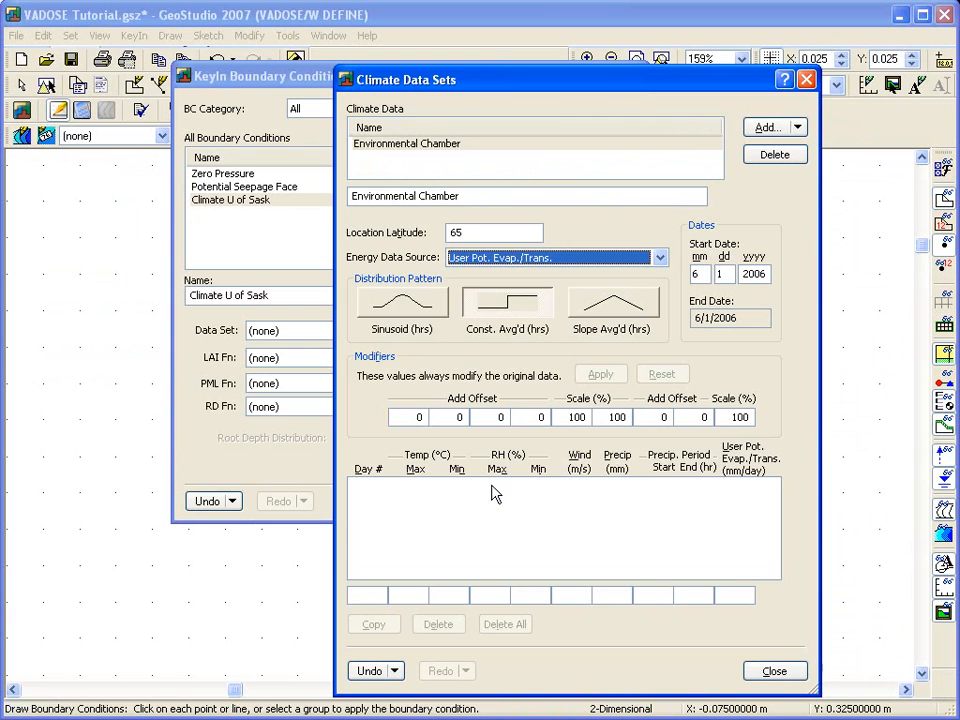
{"action": "right_click", "coordinate": [476, 507]}
{"action": "left_click", "coordinate": [503, 528]}
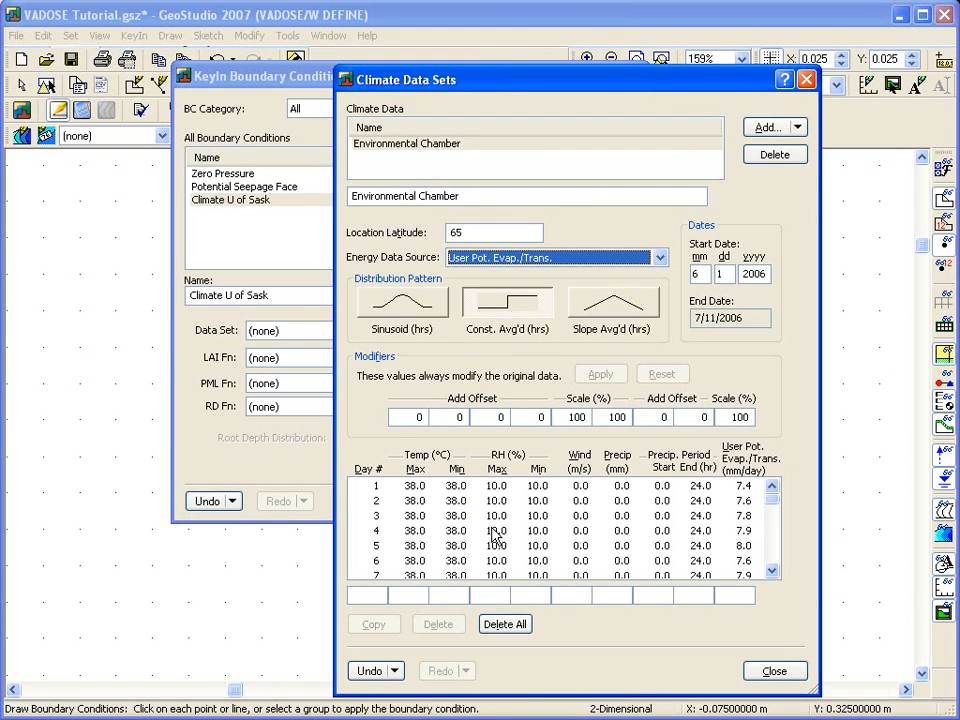
{"action": "left_click", "coordinate": [771, 673]}
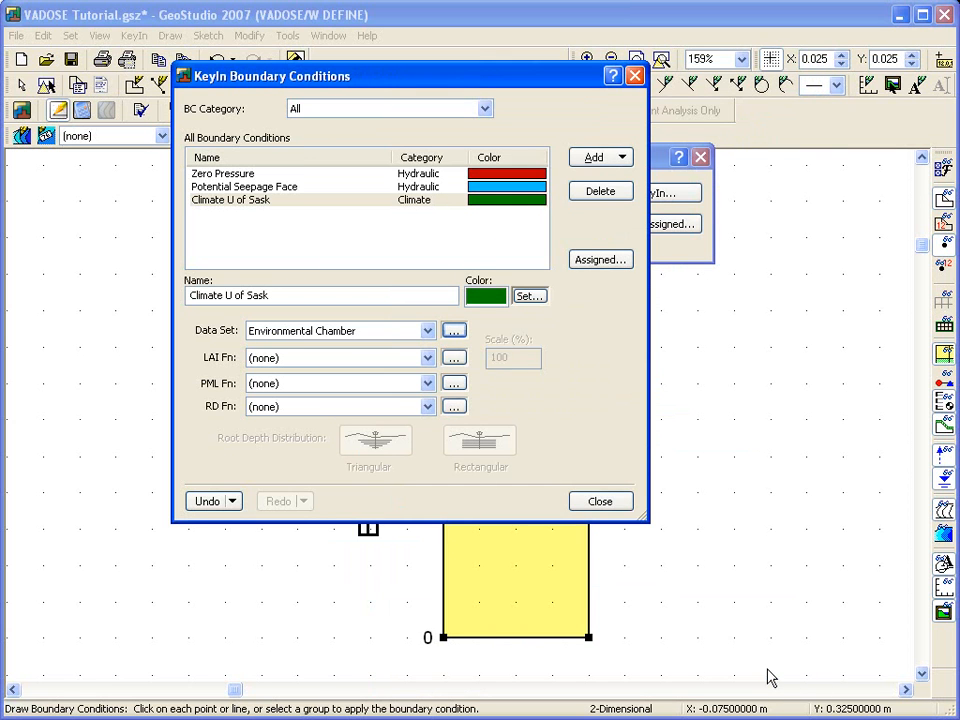
Assign the Climate U of Sask boundary condition to the surface line on top of the column.
{"action": "left_click", "coordinate": [618, 503]}
{"action": "left_click_drag", "start_coordinate": [505, 162], "coordinate": [535, 332]}
{"action": "left_click", "coordinate": [505, 186]}
{"action": "left_click", "coordinate": [507, 193]}
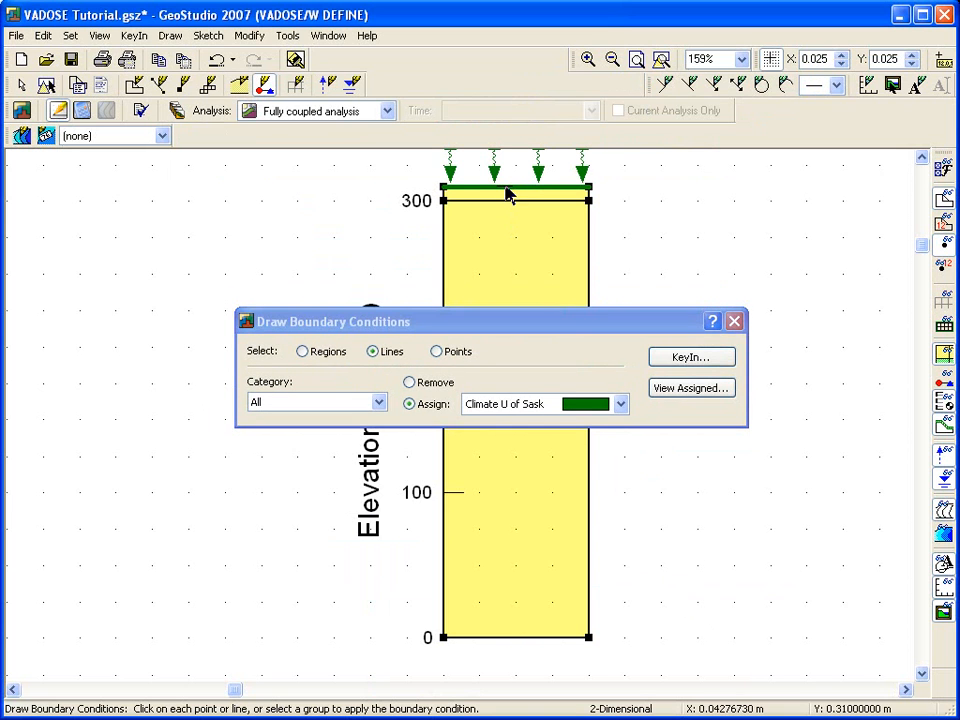
{"action": "left_click", "coordinate": [735, 322]}
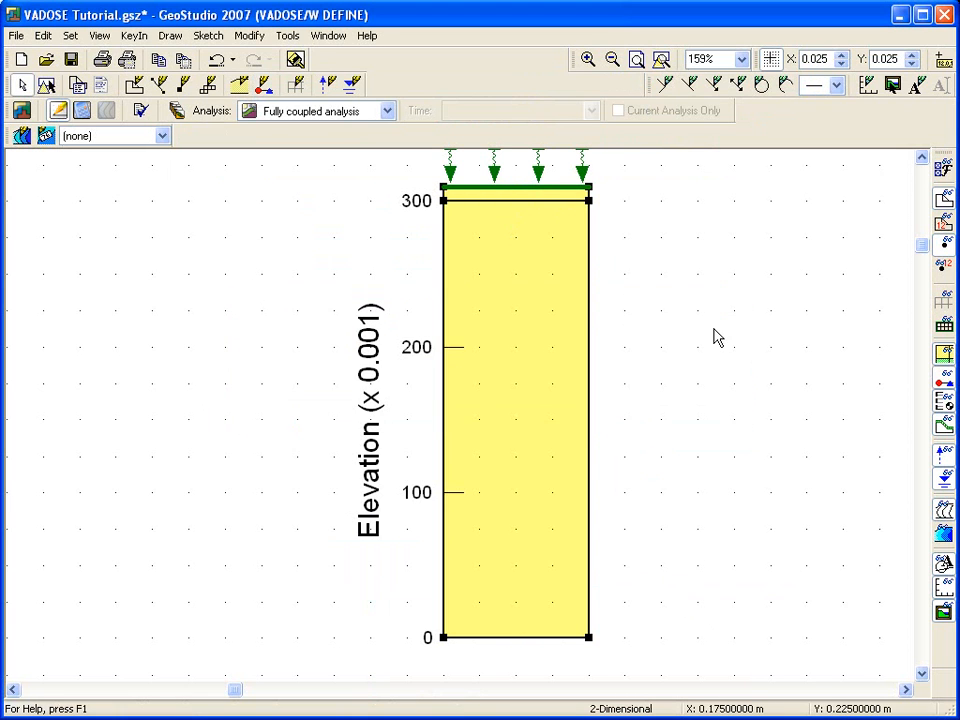
{"action": "left_click", "coordinate": [661, 60]}
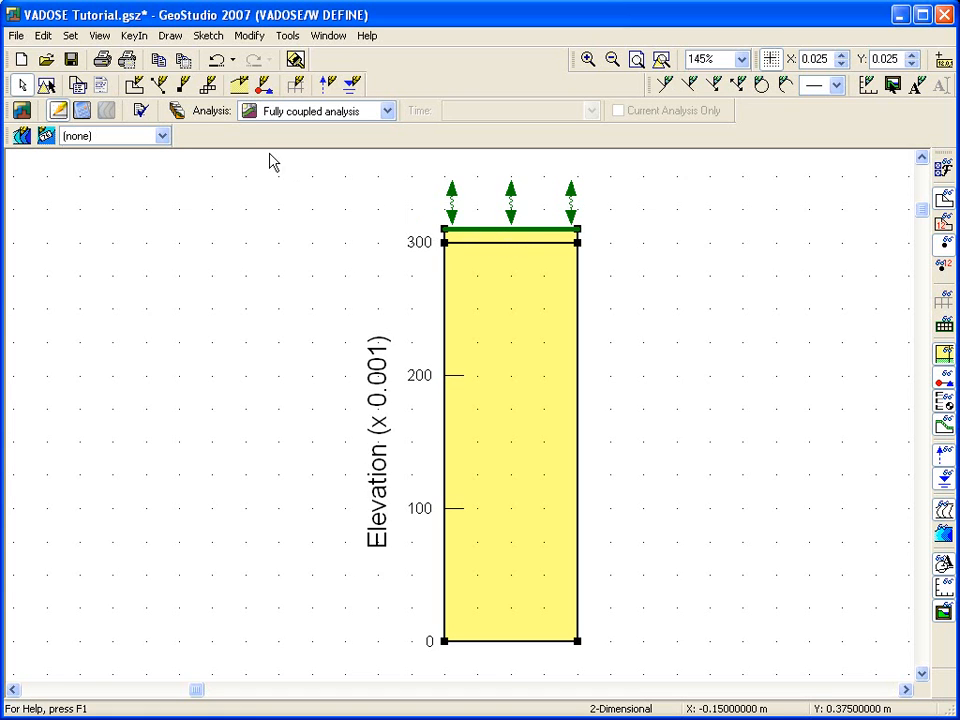
Set the main column region's finite element mesh pattern to Rectangular Grid of Quads.
{"action": "left_click", "coordinate": [170, 40]}
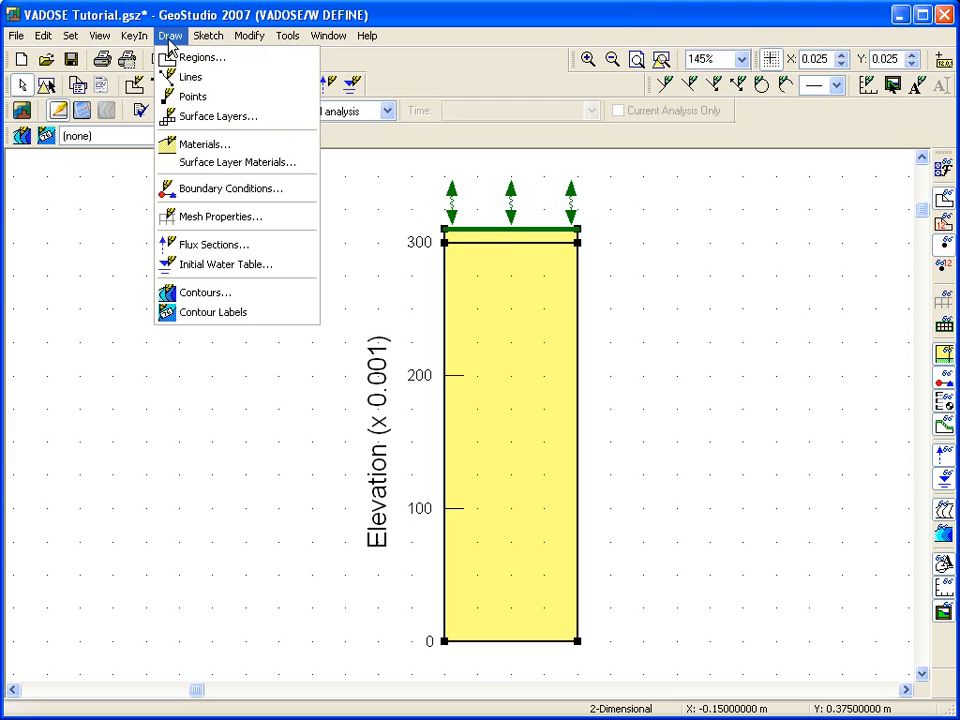
{"action": "left_click", "coordinate": [204, 217]}
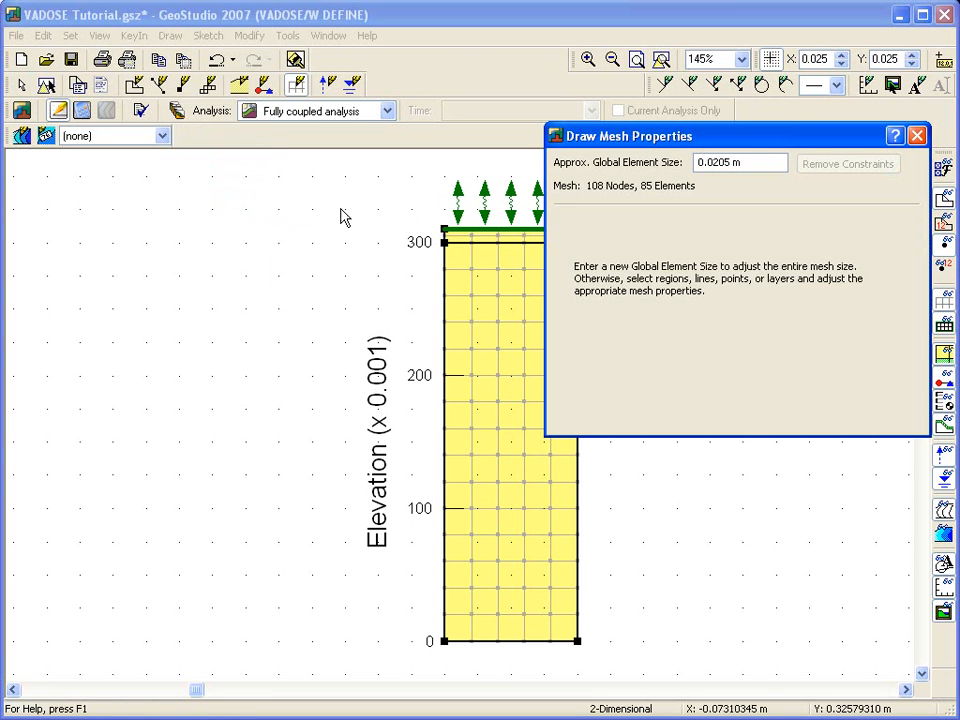
{"action": "left_click", "coordinate": [511, 372]}
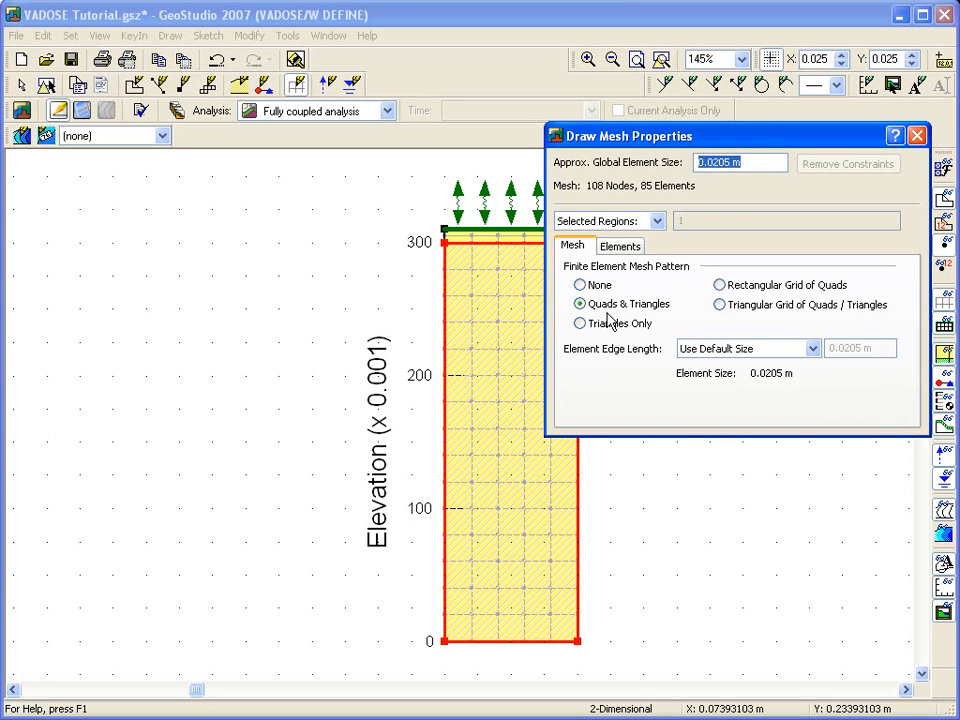
{"action": "left_click", "coordinate": [720, 286]}
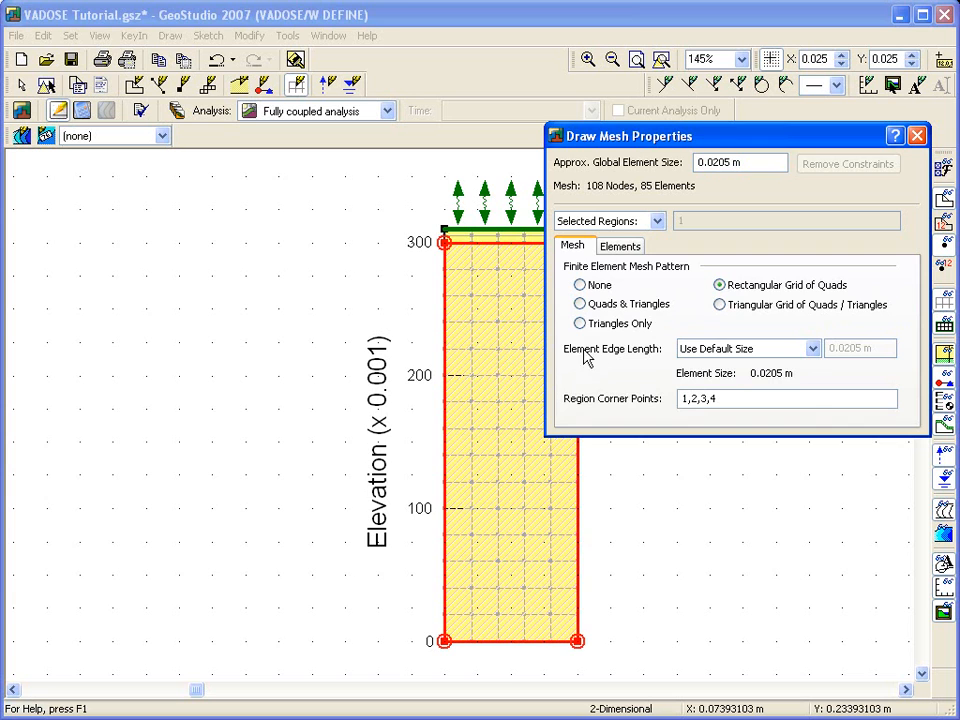
Set the mesh edge length along the column region's left side line to a length of 0.01 m.
{"action": "left_click", "coordinate": [447, 373]}
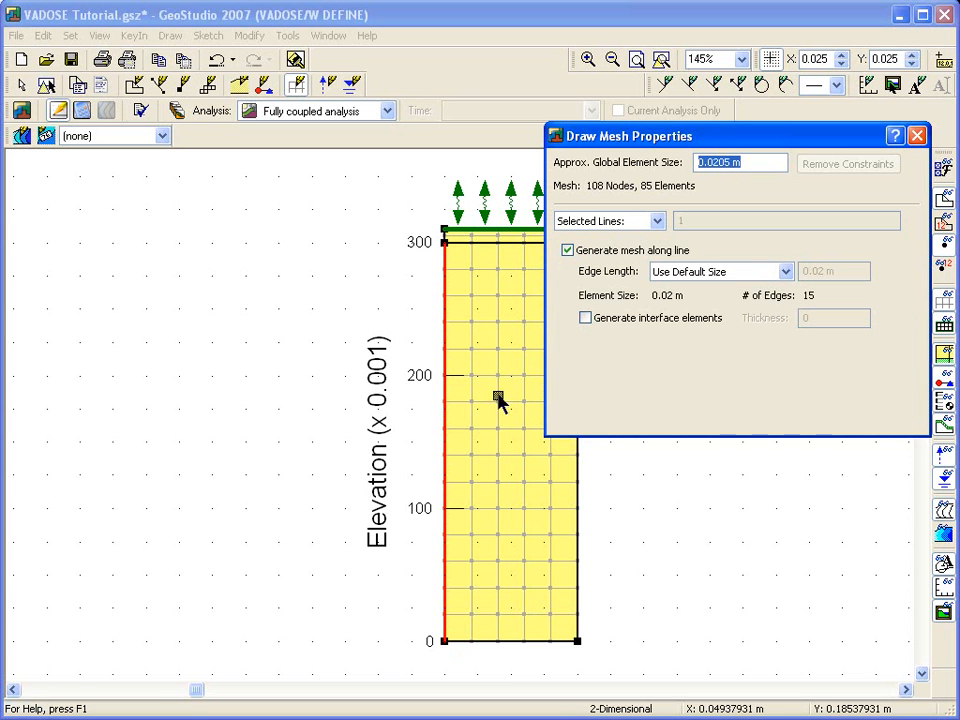
{"action": "left_click", "coordinate": [786, 272]}
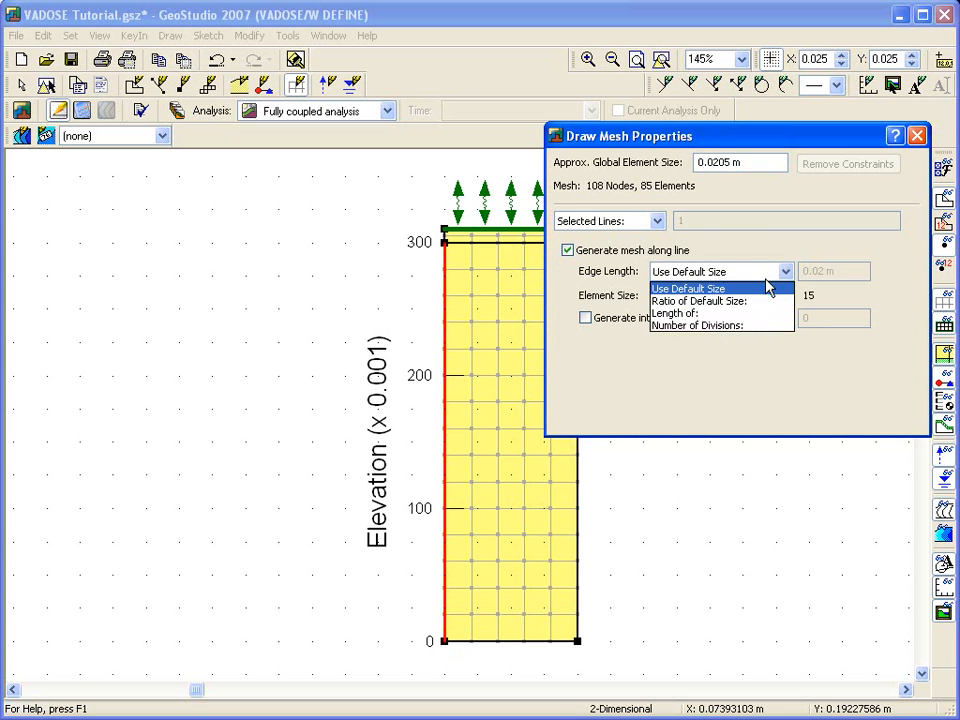
{"action": "left_click", "coordinate": [735, 315]}
{"action": "left_click", "coordinate": [808, 271]}
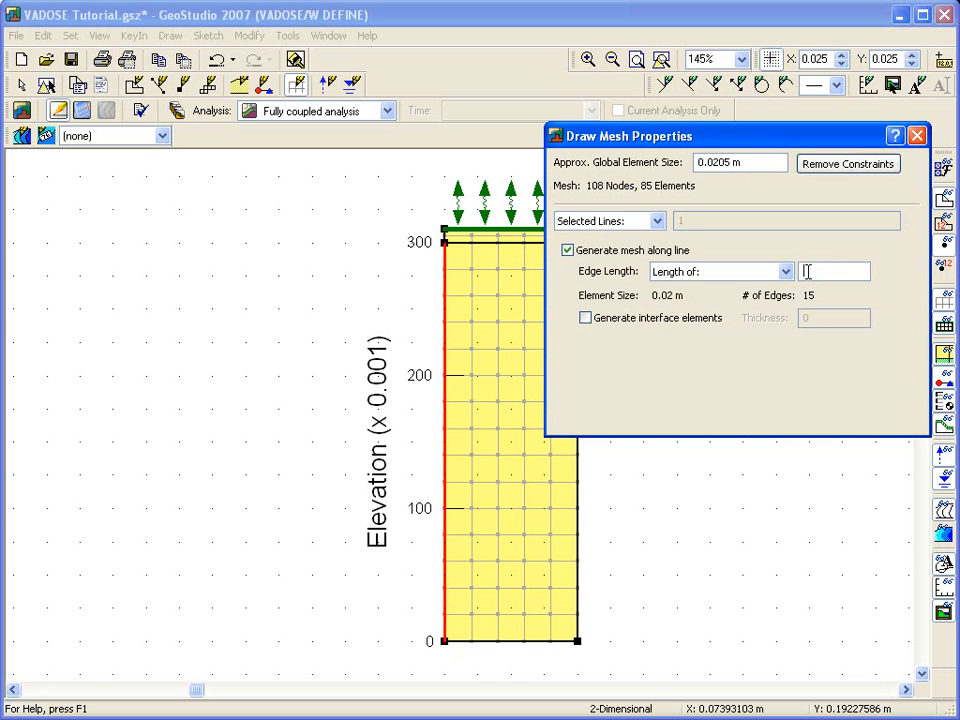
{"action": "type", "text": ".01"}
{"action": "key", "text": "Return"}
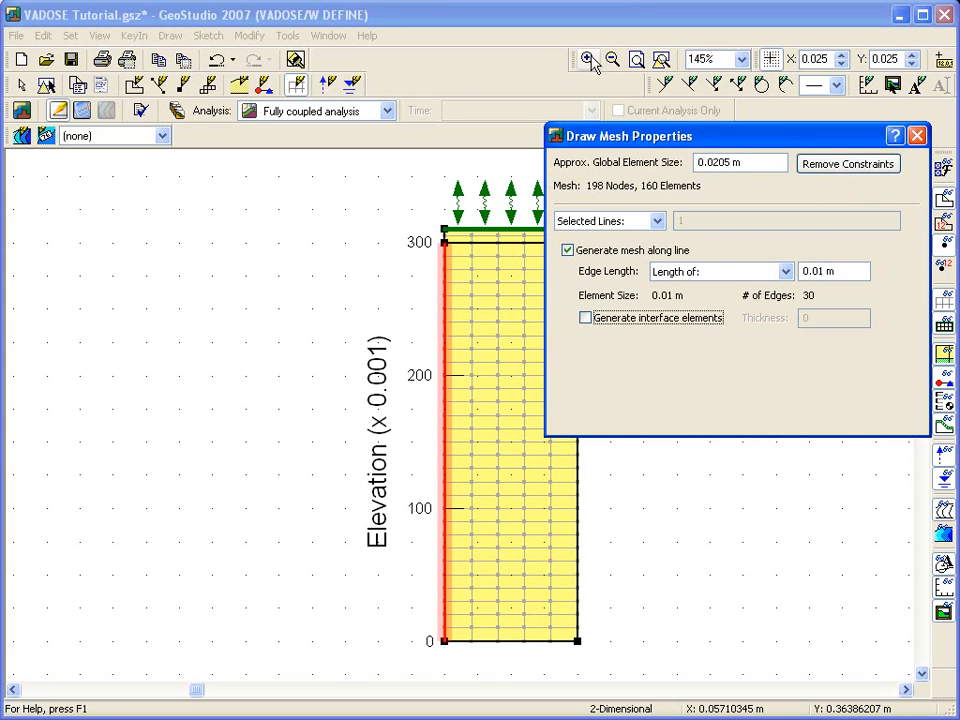
Set the thin surface layer's number of elements in the vertical direction to 2.
{"action": "left_click", "coordinate": [590, 61]}
{"action": "left_click_drag", "start_coordinate": [420, 229], "coordinate": [511, 293]}
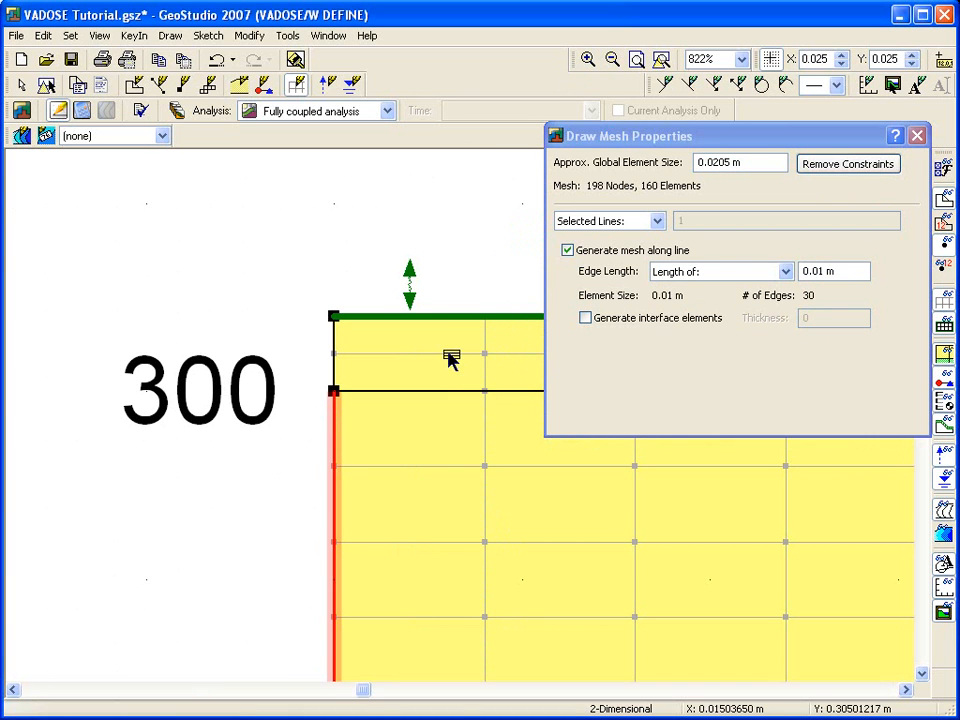
{"action": "left_click", "coordinate": [450, 360]}
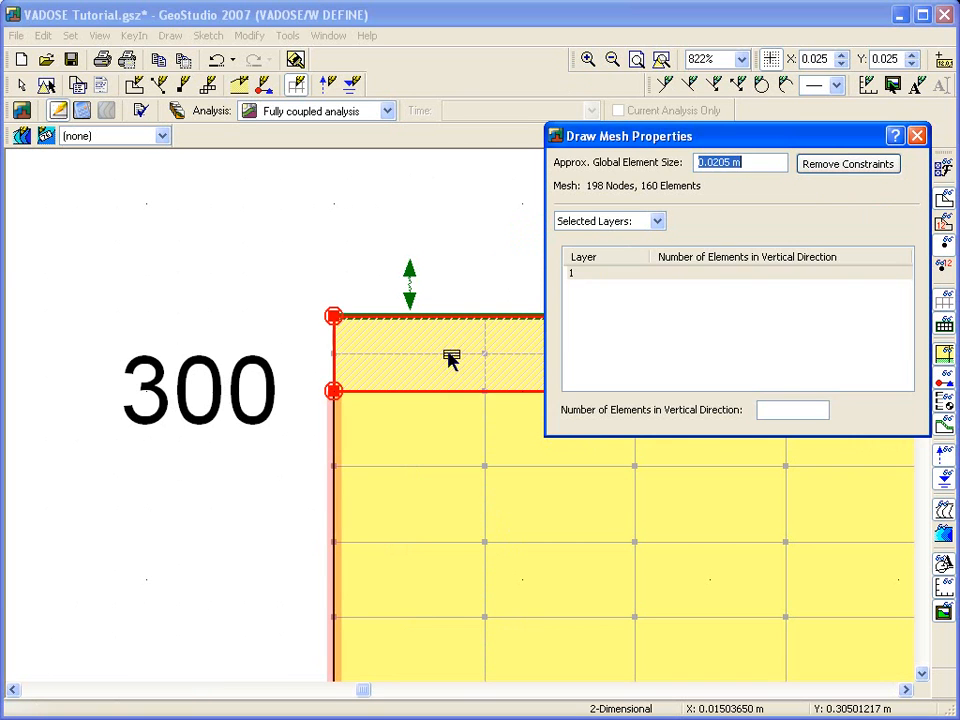
{"action": "left_click", "coordinate": [763, 409]}
{"action": "type", "text": "2"}
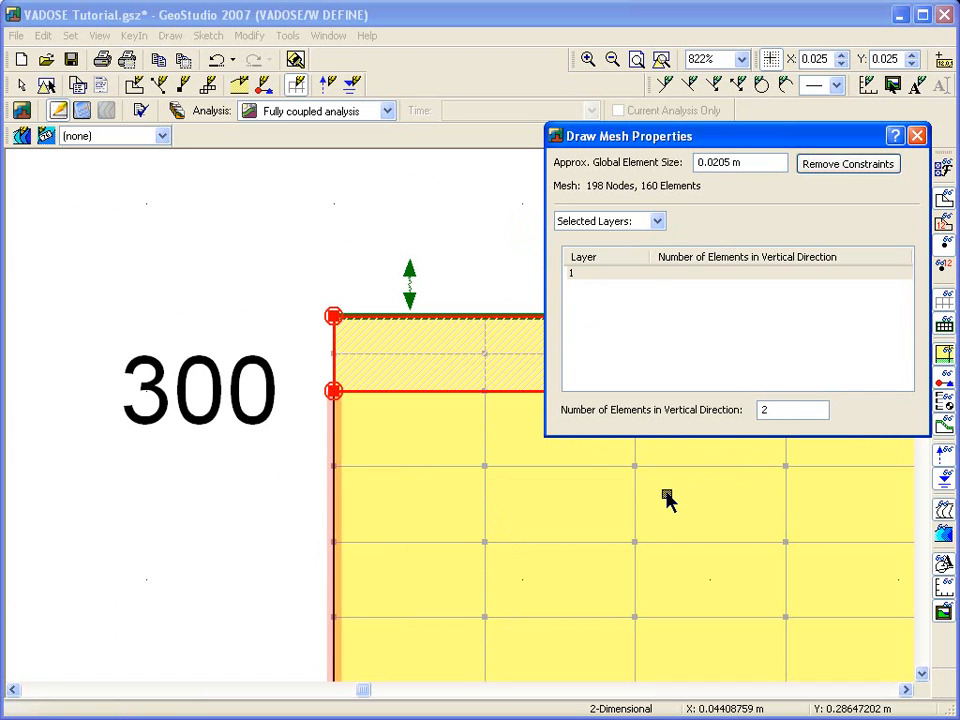
Set the mesh along the column's bottom line to 1 division and display the mesh elements and nodes.
{"action": "key", "text": "Tab"}
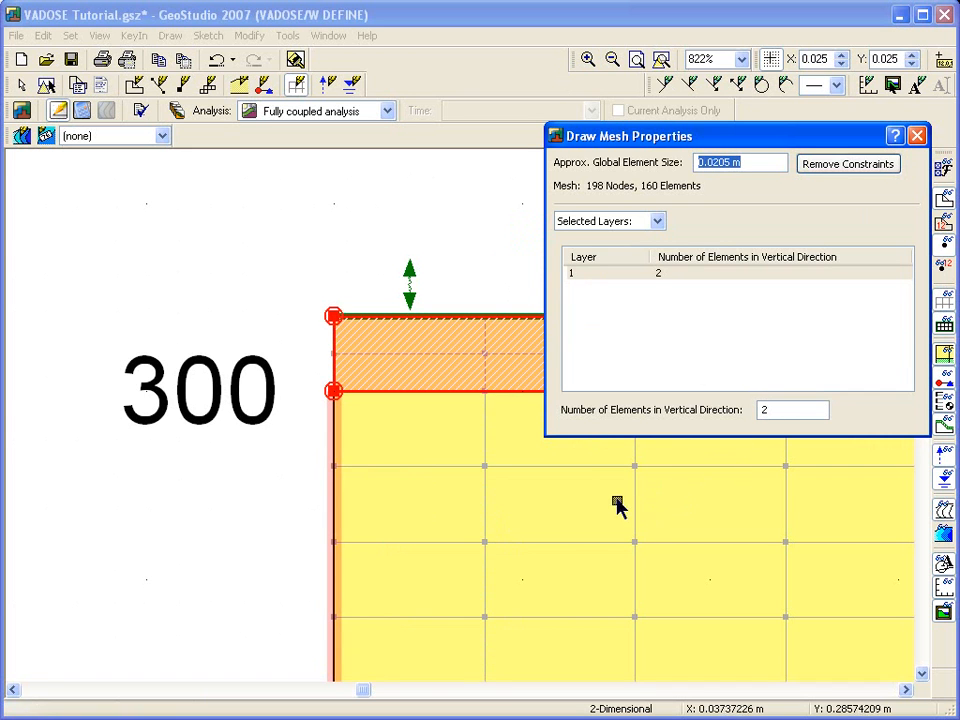
{"action": "left_click", "coordinate": [610, 58]}
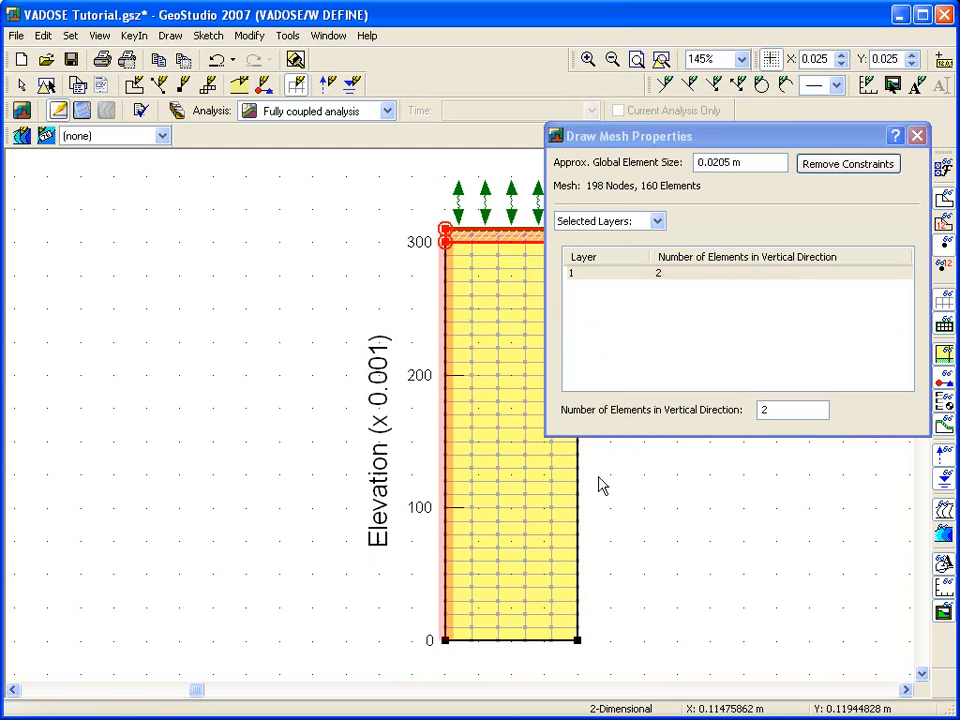
{"action": "left_click", "coordinate": [510, 641]}
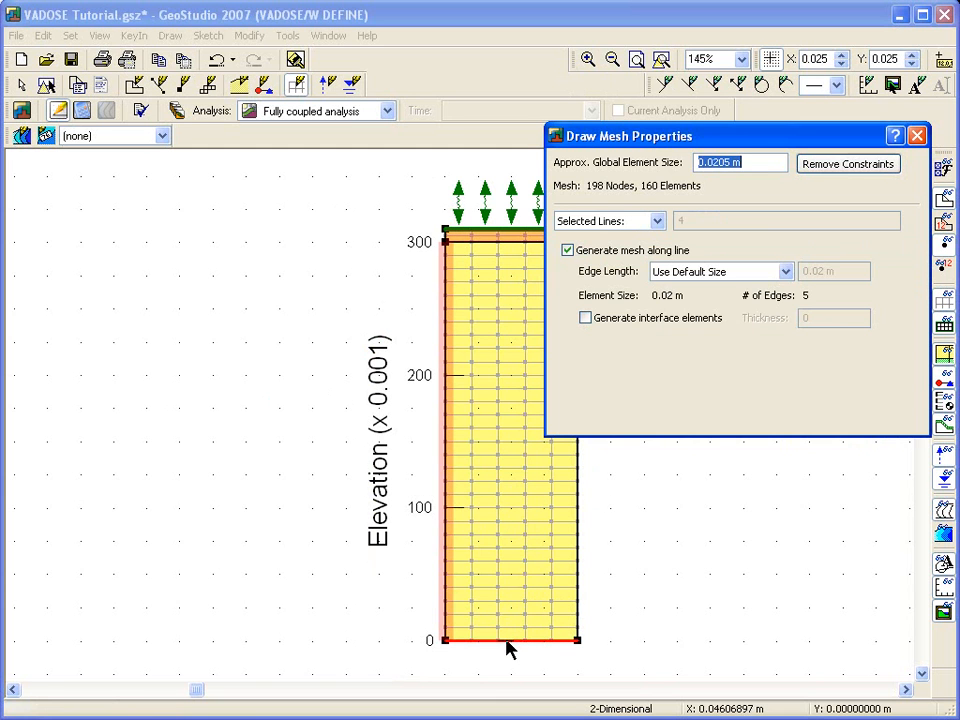
{"action": "left_click", "coordinate": [786, 271]}
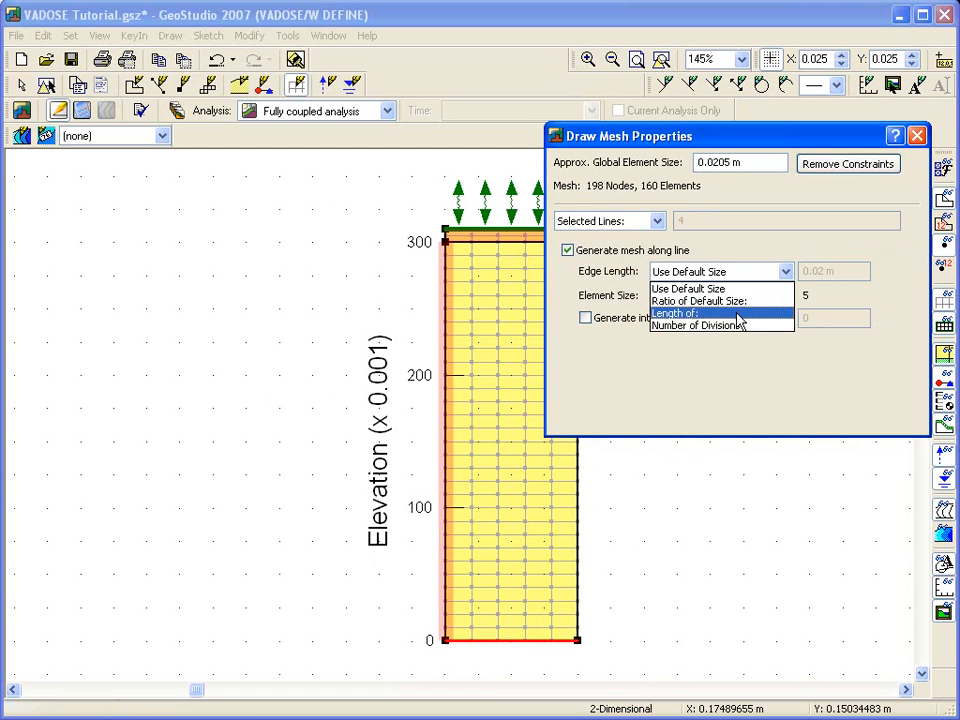
{"action": "left_click", "coordinate": [739, 325]}
{"action": "left_click", "coordinate": [817, 270]}
{"action": "type", "text": "1"}
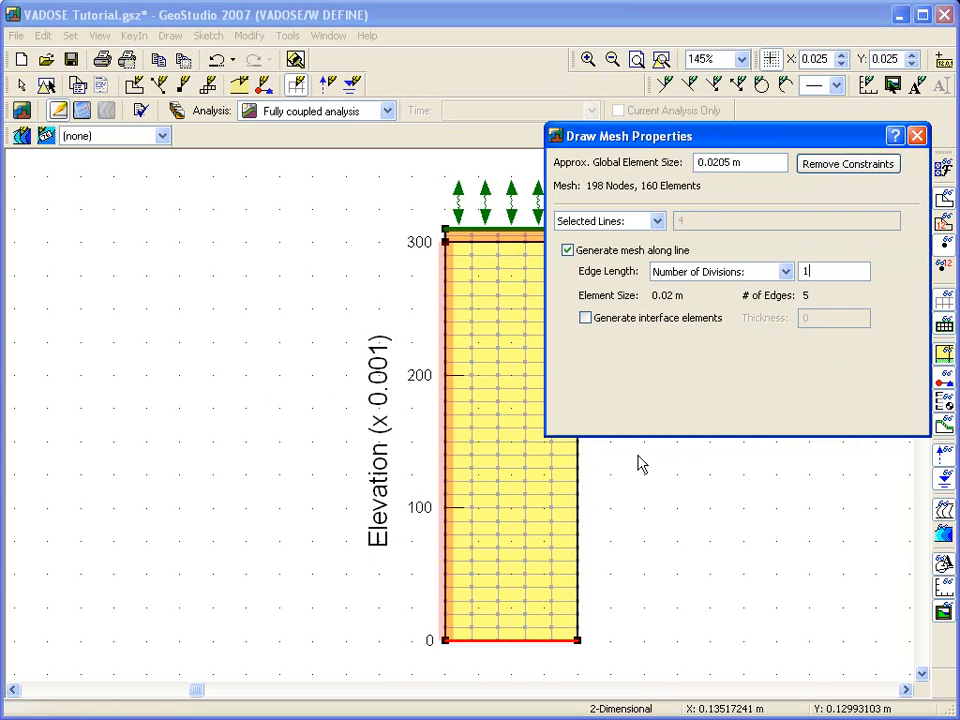
{"action": "left_click", "coordinate": [477, 641]}
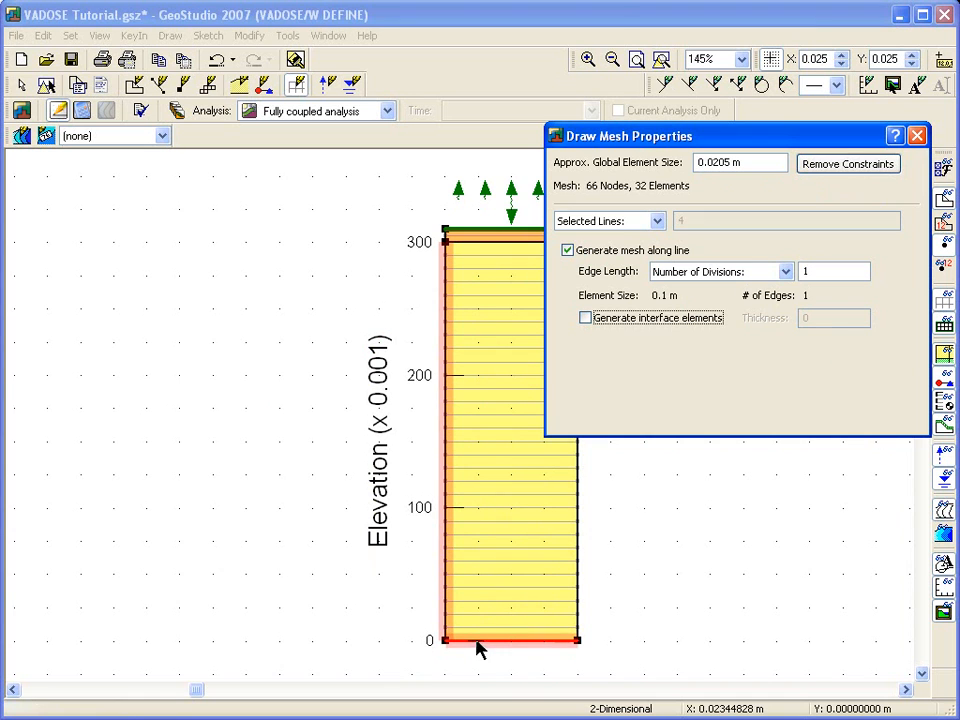
{"action": "left_click", "coordinate": [918, 138]}
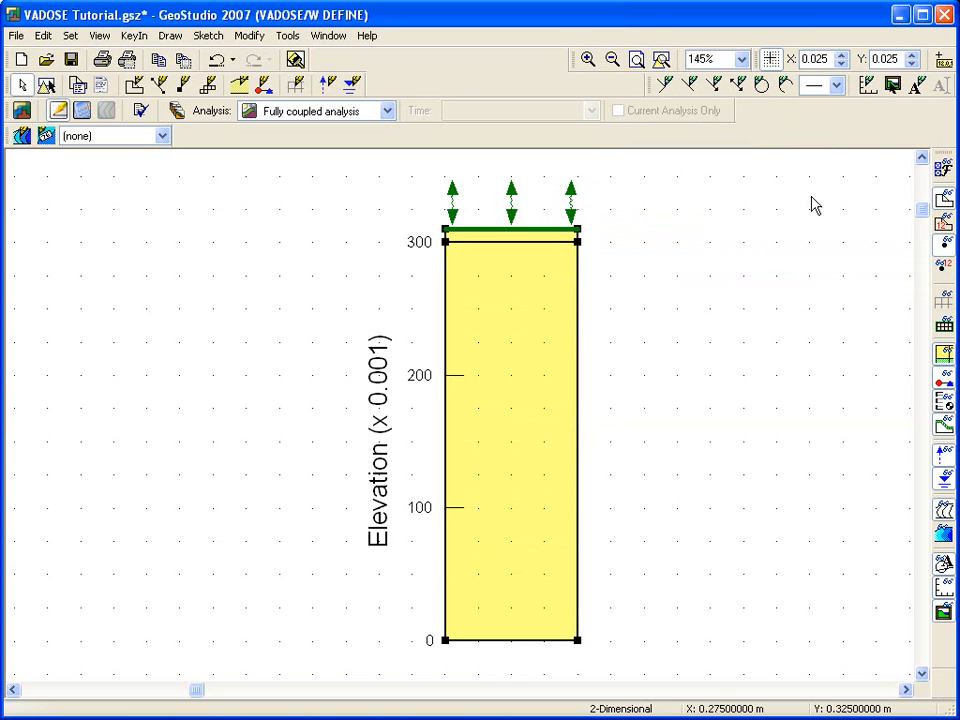
{"action": "left_click", "coordinate": [944, 304]}
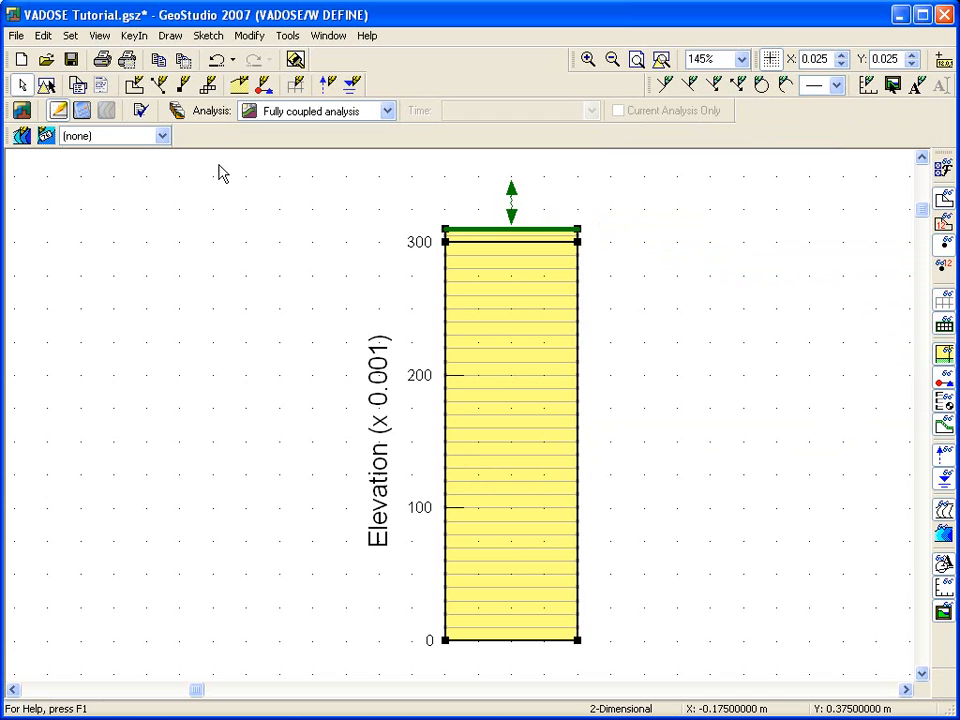
Draw a horizontal initial water table across the thin surface layer, entering 5 as the maximum negative pressure head.
{"action": "left_click", "coordinate": [183, 40]}
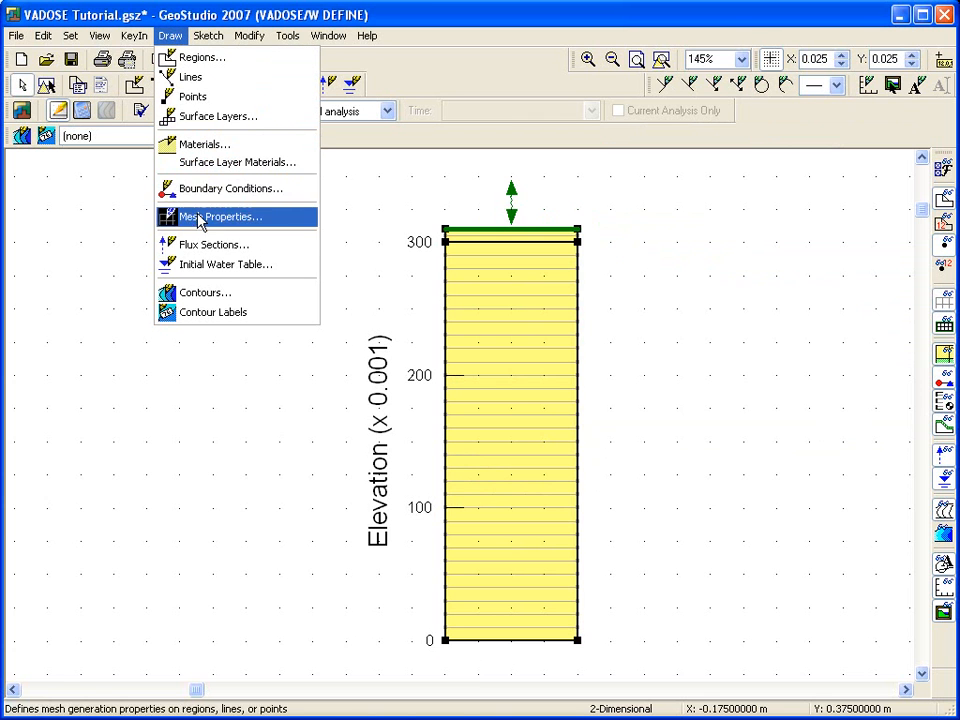
{"action": "left_click", "coordinate": [200, 263]}
{"action": "type", "text": "5"}
{"action": "left_click", "coordinate": [472, 445]}
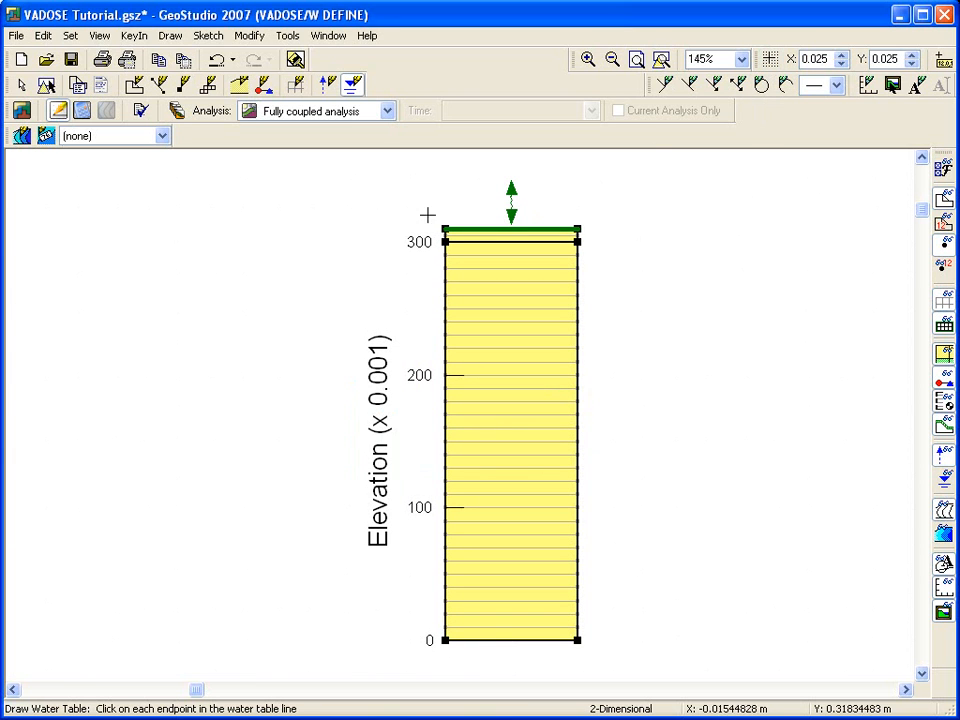
{"action": "left_click", "coordinate": [390, 232]}
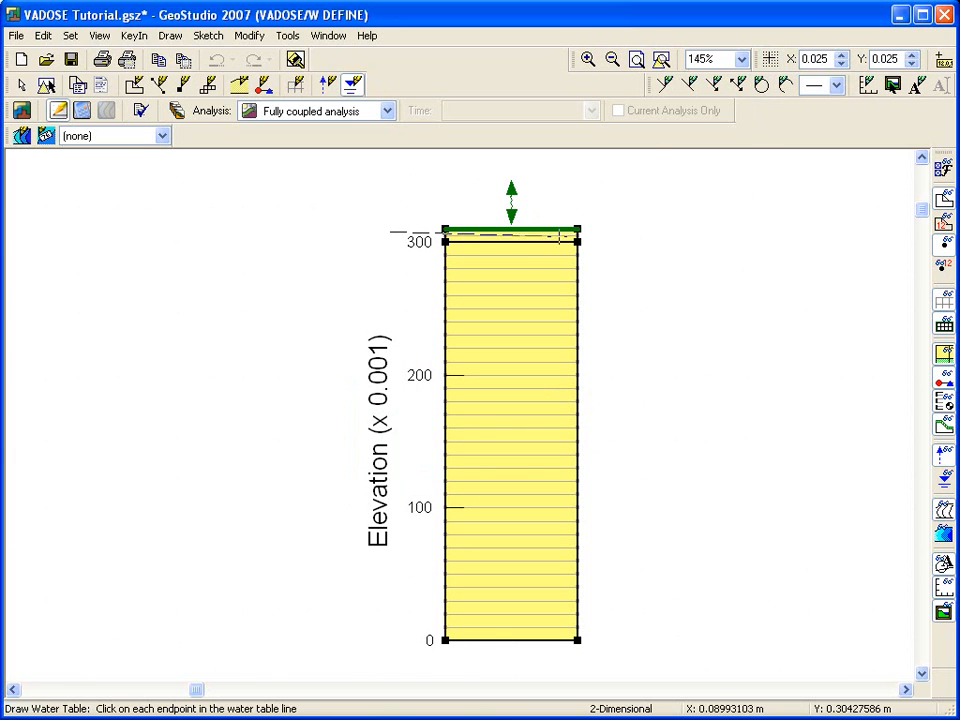
{"action": "left_click", "coordinate": [679, 232]}
{"action": "right_click", "coordinate": [679, 240]}
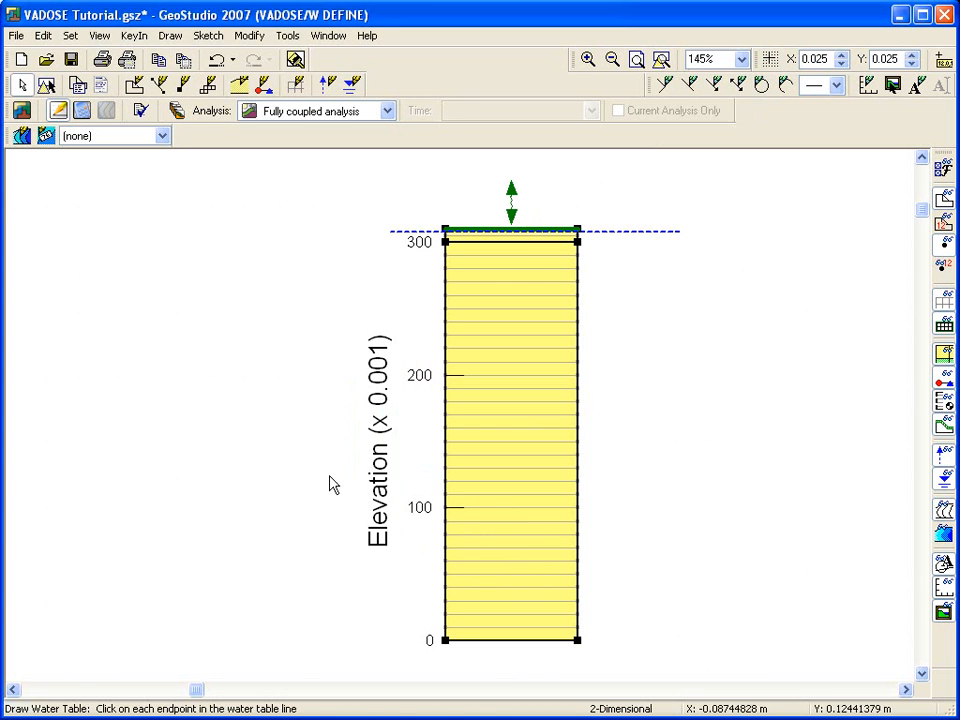
Save VADOSE Tutorial.gsz and solve the Fully coupled analysis, closing the solver when done.
{"action": "left_click", "coordinate": [82, 110]}
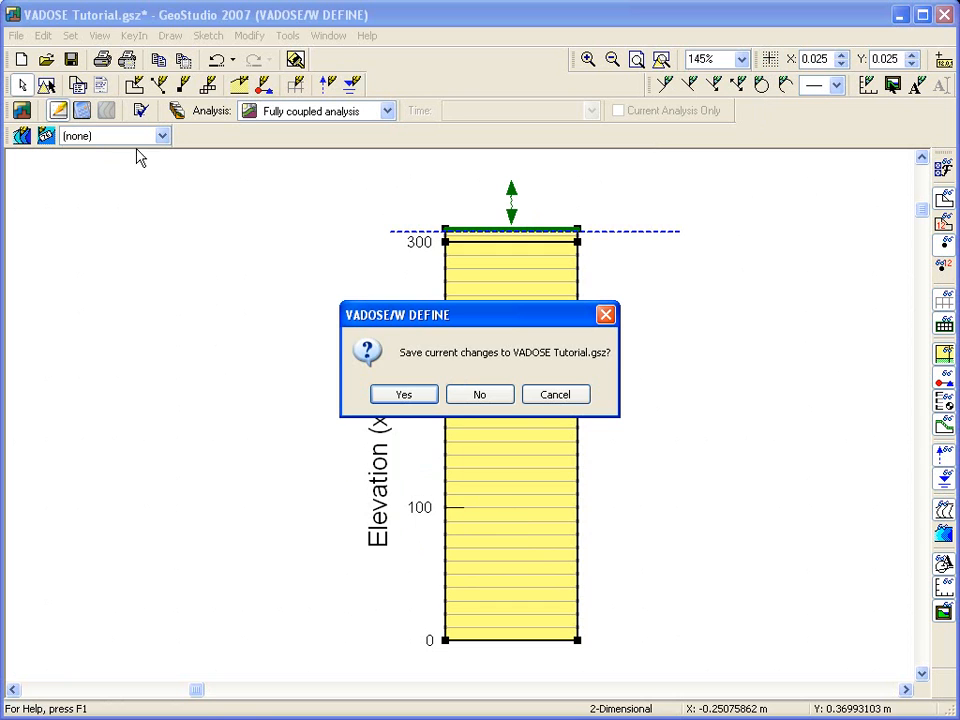
{"action": "left_click", "coordinate": [405, 395]}
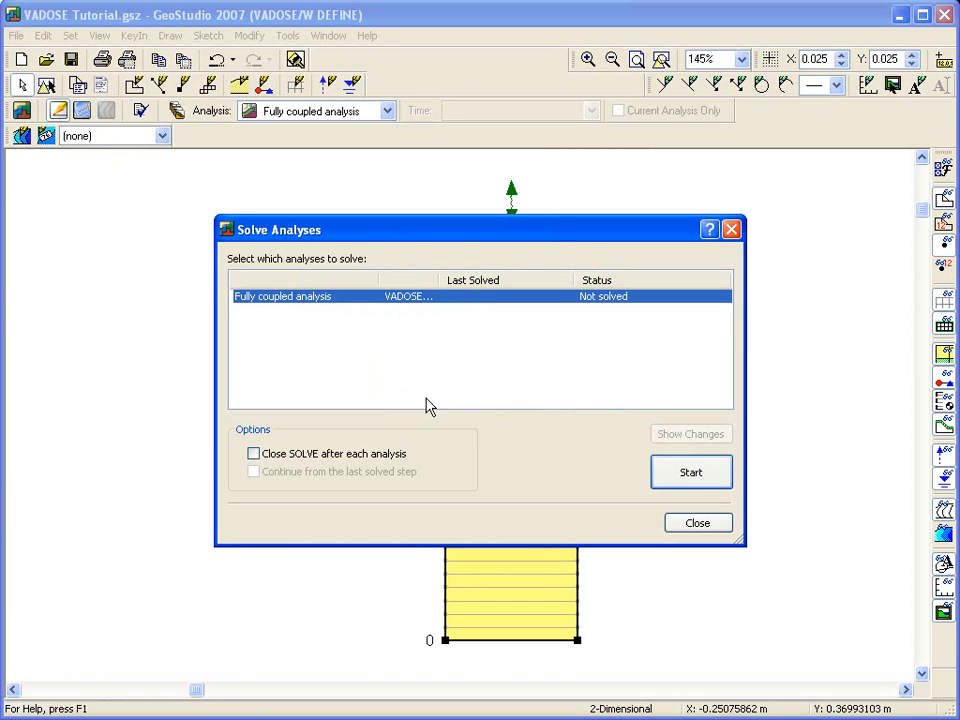
{"action": "left_click", "coordinate": [673, 475]}
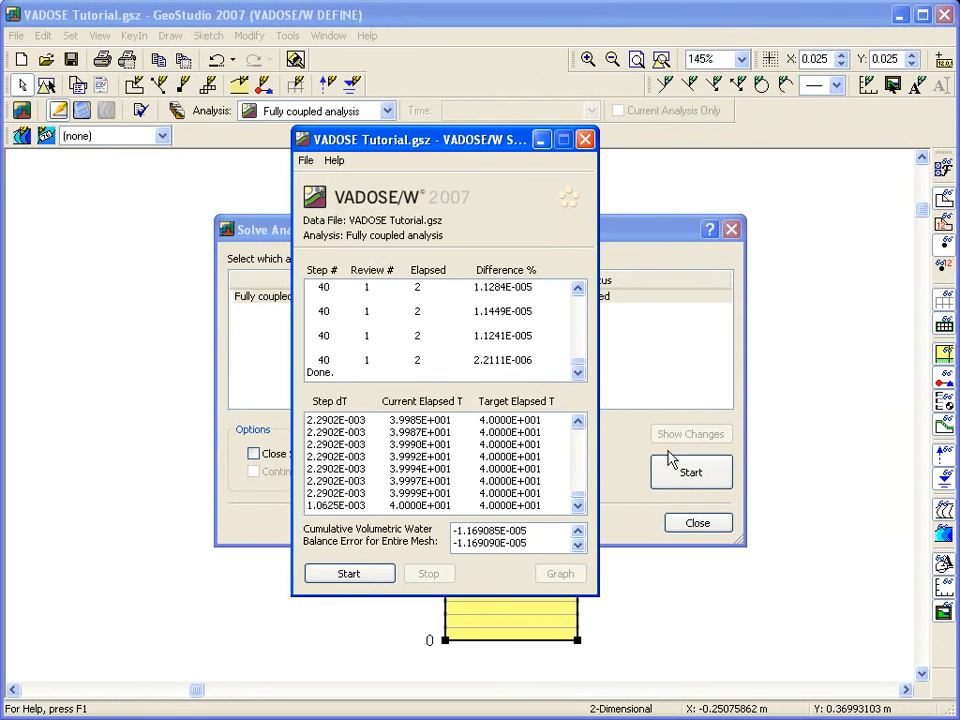
{"action": "left_click", "coordinate": [586, 141]}
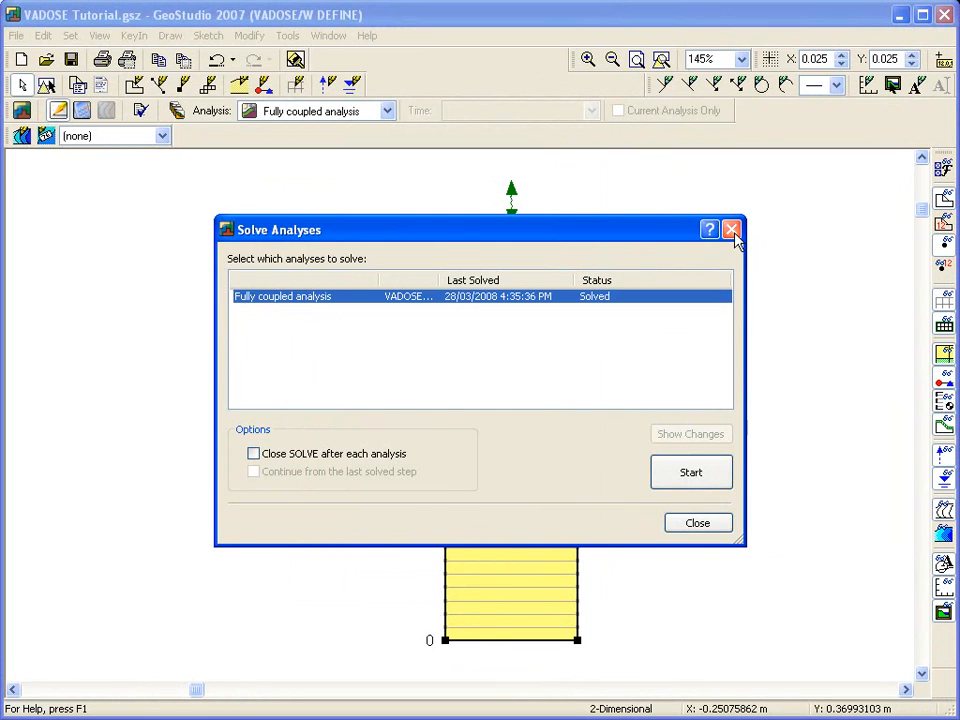
{"action": "left_click", "coordinate": [733, 231]}
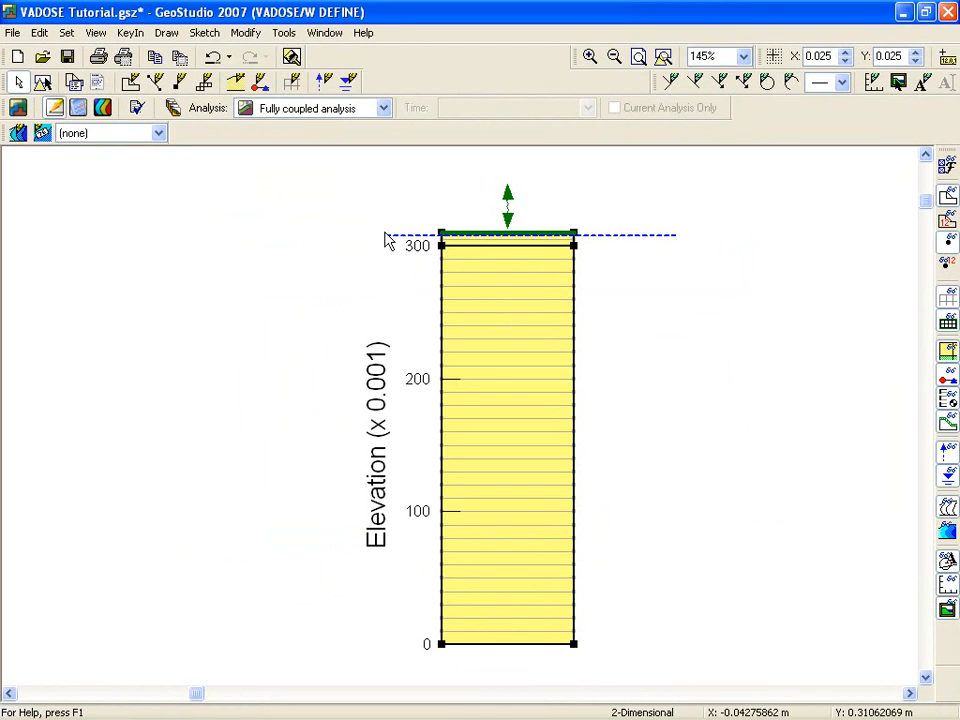
Switch to the contour results and add a new graph named Actual Evaporation.
{"action": "left_click", "coordinate": [105, 110]}
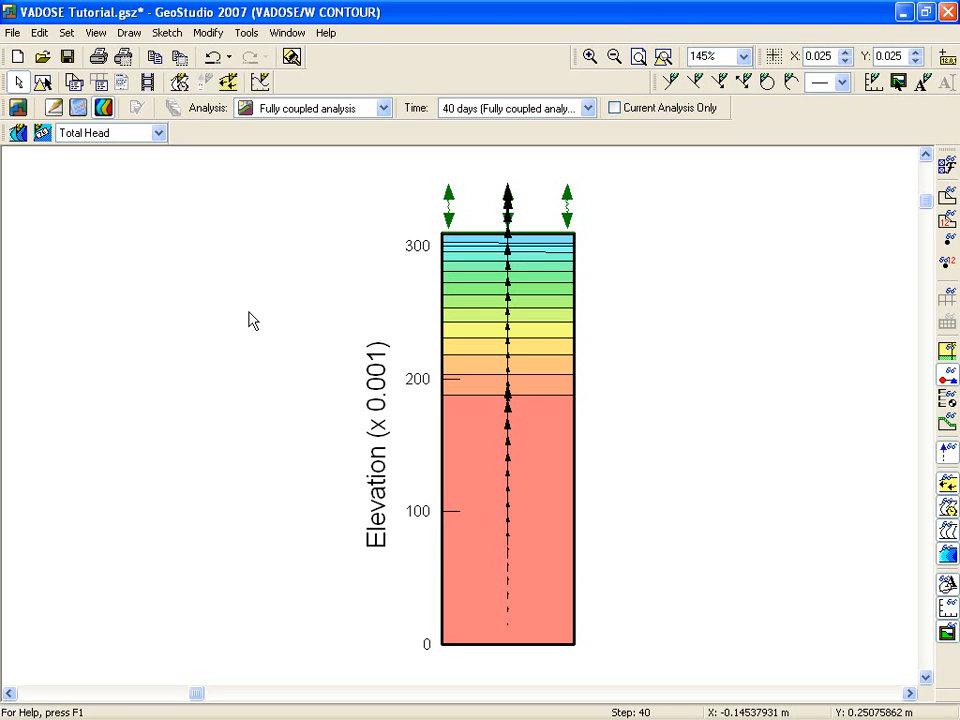
{"action": "left_click", "coordinate": [127, 36]}
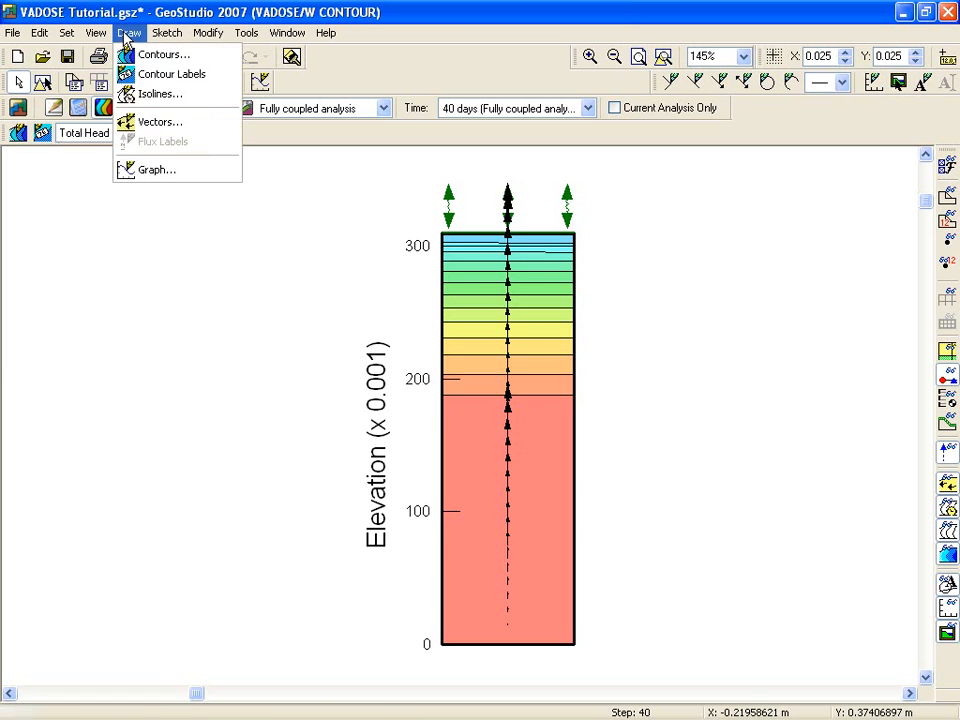
{"action": "left_click", "coordinate": [147, 172]}
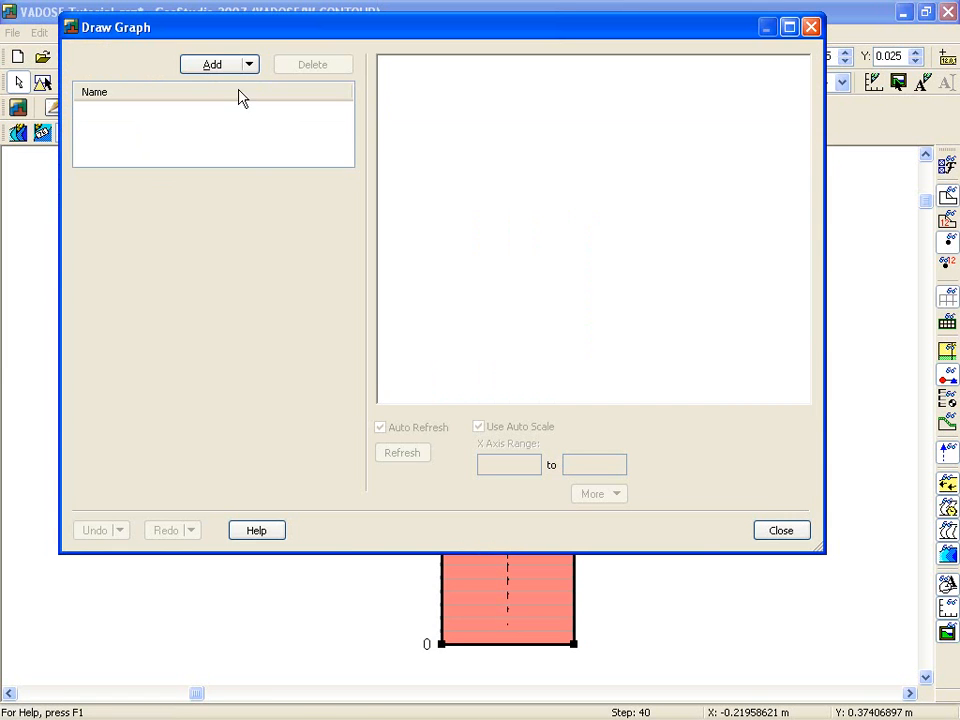
{"action": "left_click", "coordinate": [218, 68]}
{"action": "left_click_drag", "start_coordinate": [198, 185], "coordinate": [88, 200]}
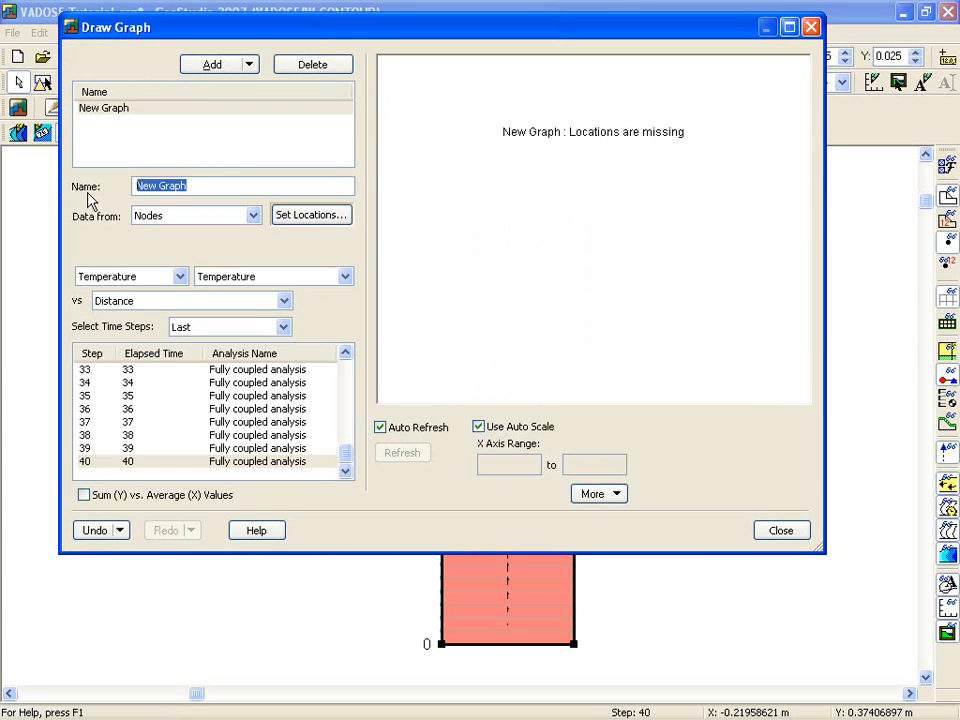
{"action": "type", "text": "Actual Evaporation"}
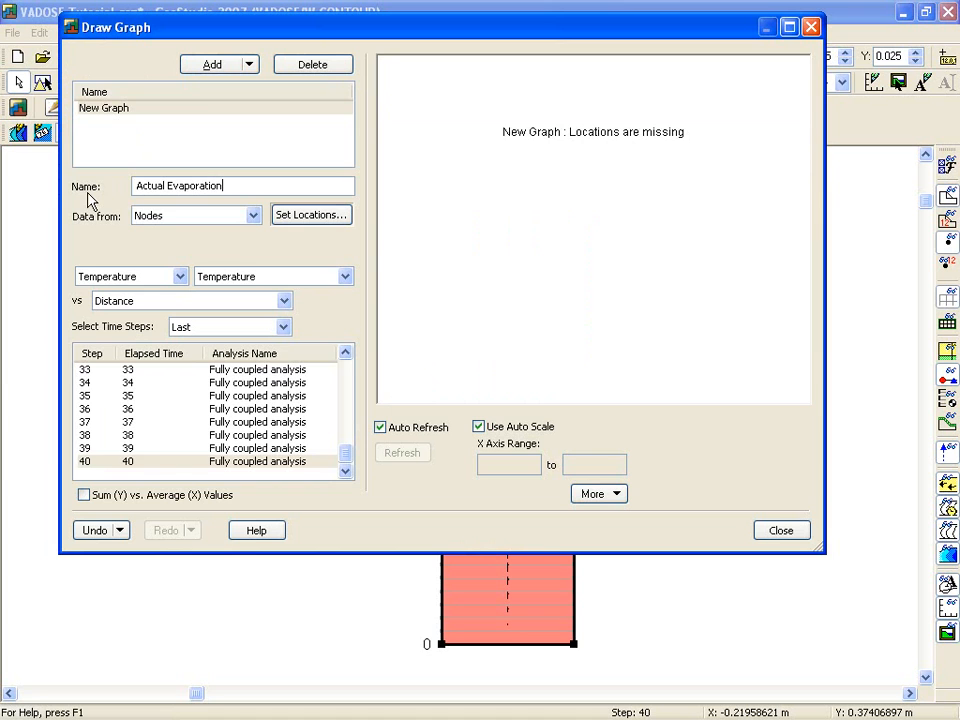
Configure the graph to plot Surface Region Nodes' Actual Evaporation over time interval against Time for all time steps.
{"action": "left_click", "coordinate": [253, 216]}
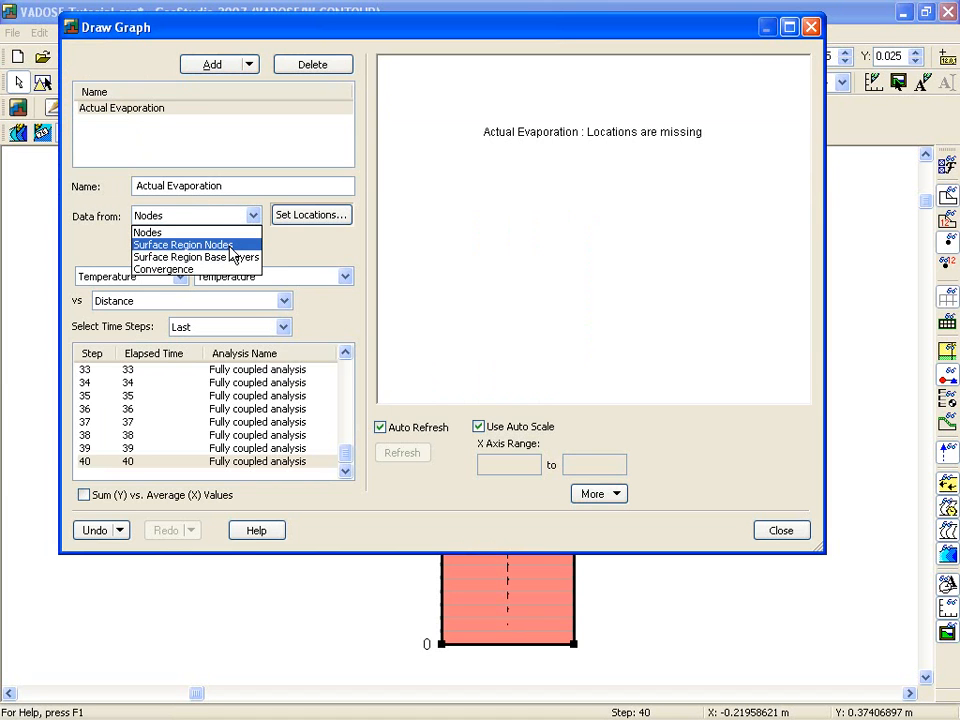
{"action": "left_click", "coordinate": [231, 245]}
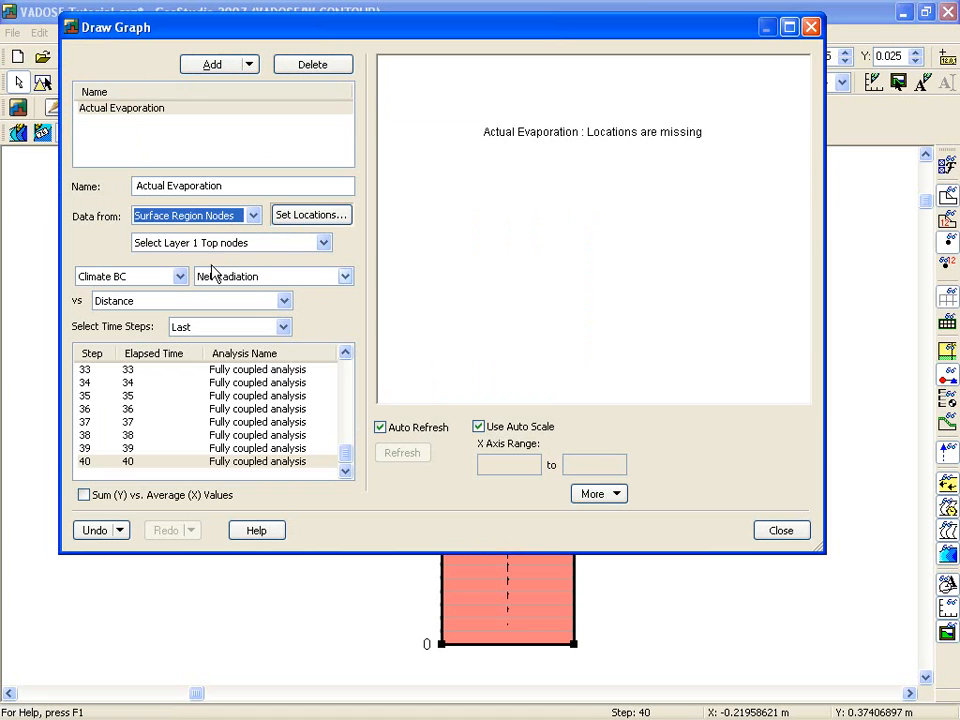
{"action": "left_click", "coordinate": [344, 278]}
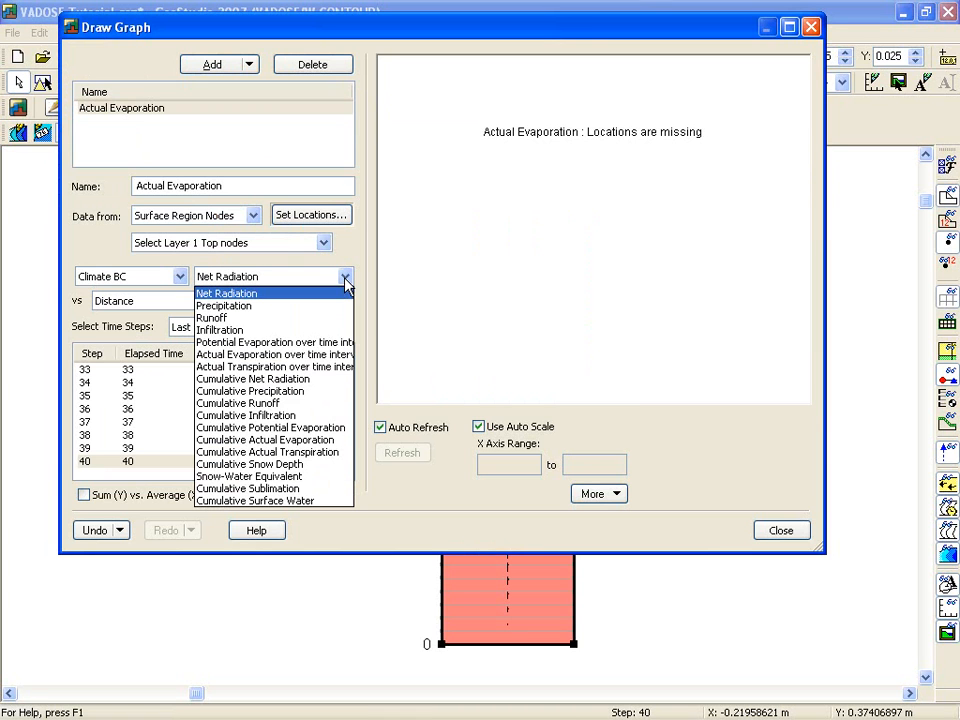
{"action": "left_click", "coordinate": [342, 356]}
{"action": "left_click", "coordinate": [283, 301]}
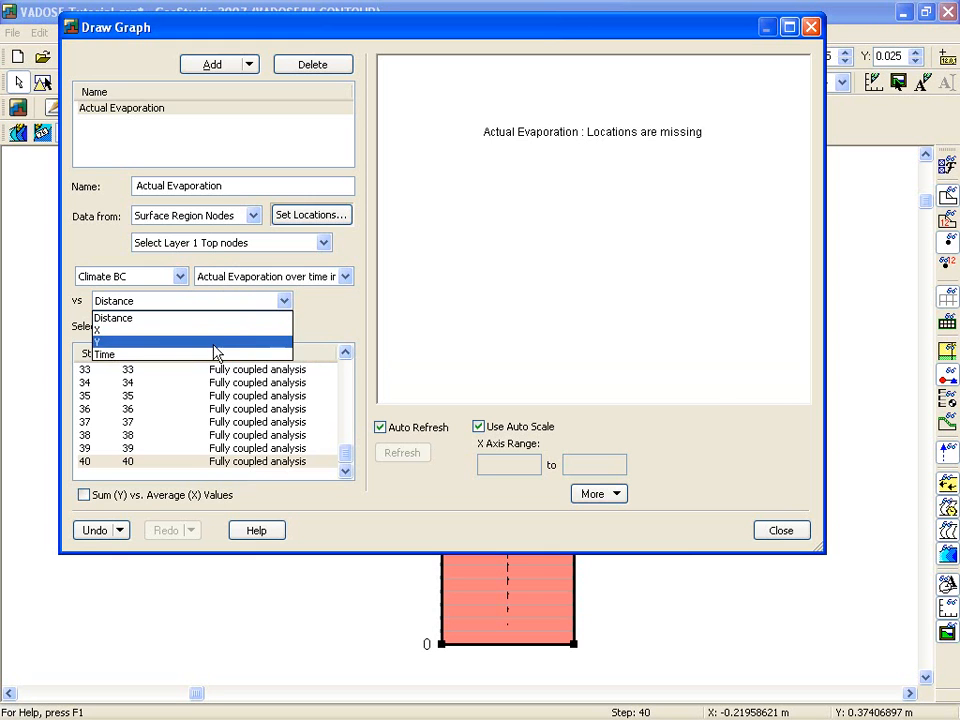
{"action": "left_click", "coordinate": [205, 355]}
{"action": "left_click", "coordinate": [284, 327]}
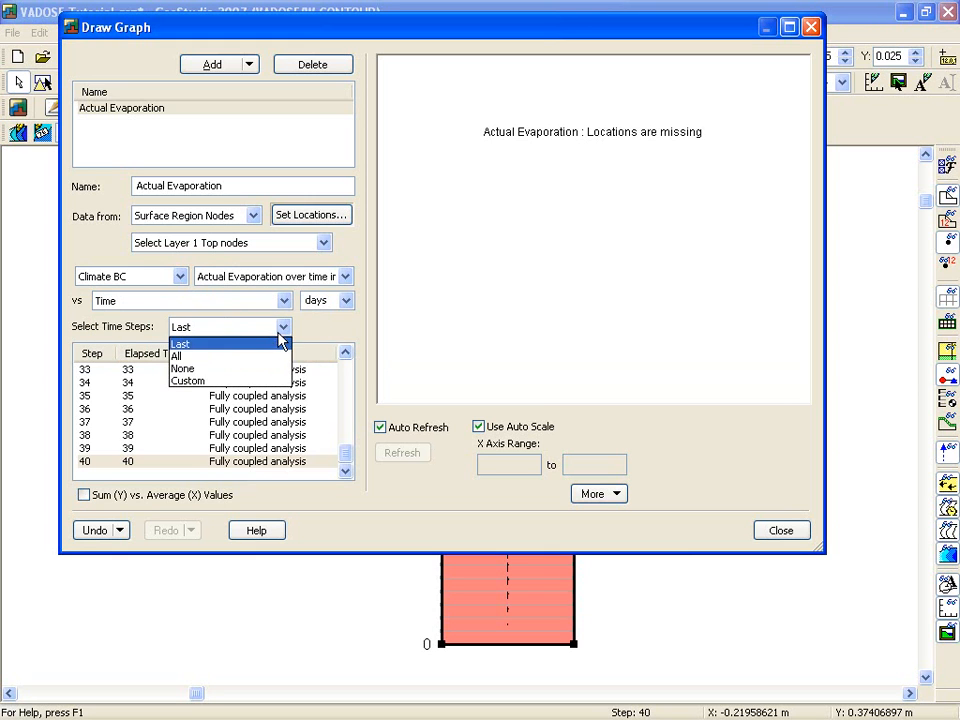
{"action": "left_click", "coordinate": [252, 358]}
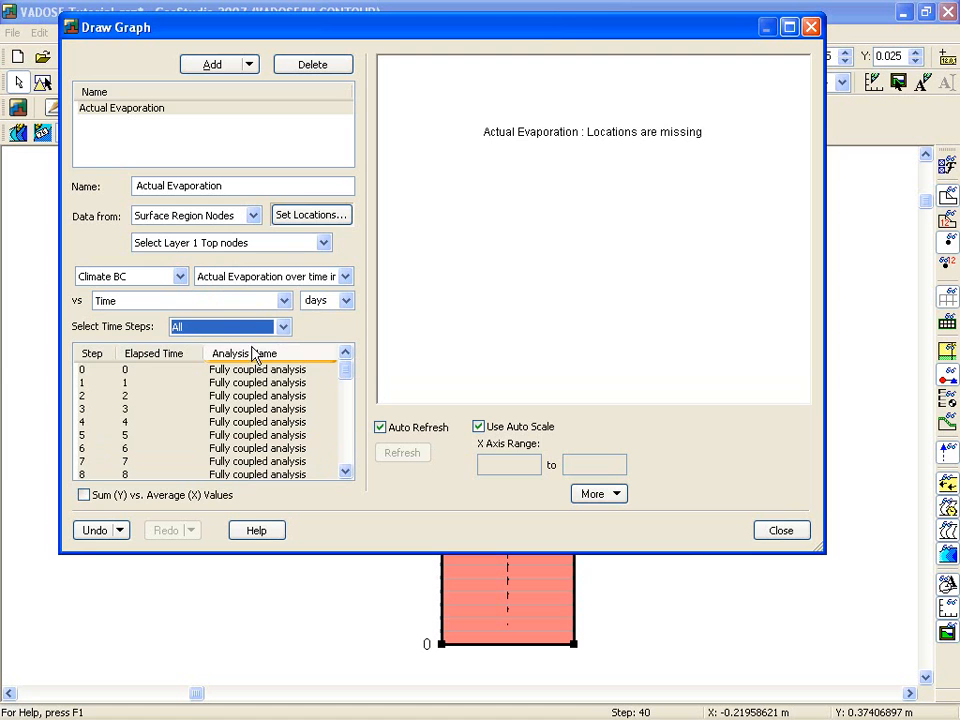
Set the graph location to the column's top-left surface node and show the Actual Evaporation graph.
{"action": "left_click", "coordinate": [317, 215]}
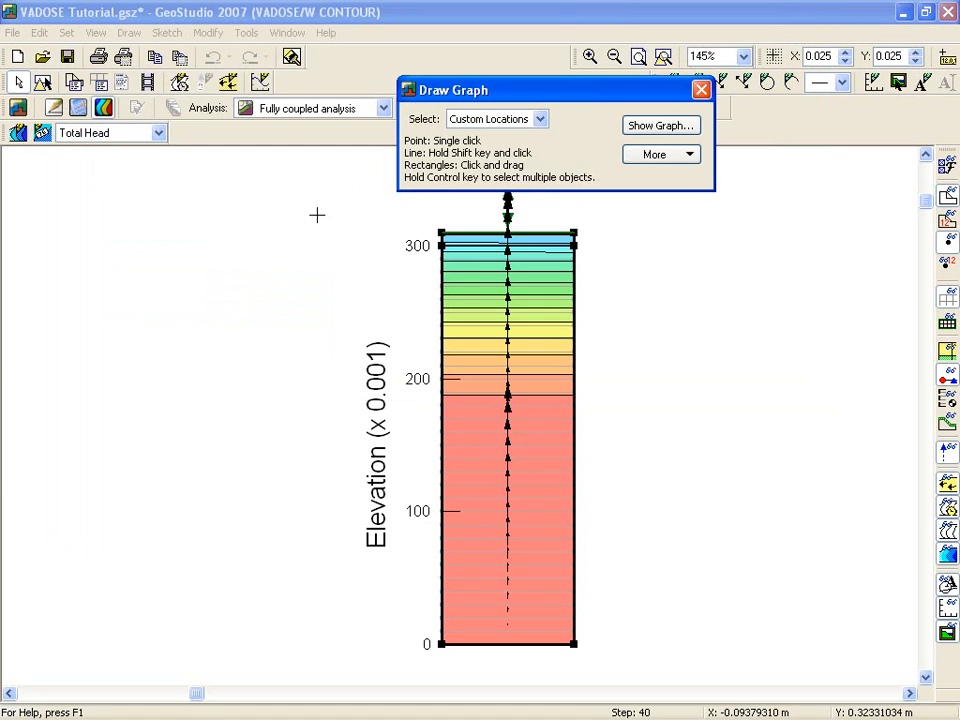
{"action": "left_click", "coordinate": [441, 233]}
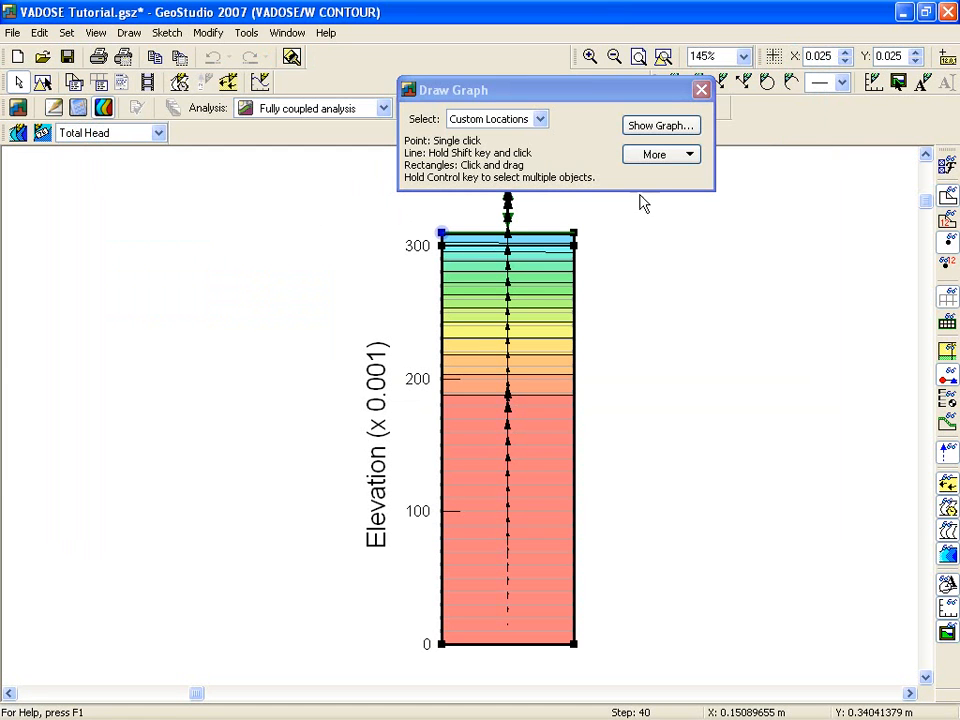
{"action": "left_click", "coordinate": [668, 134]}
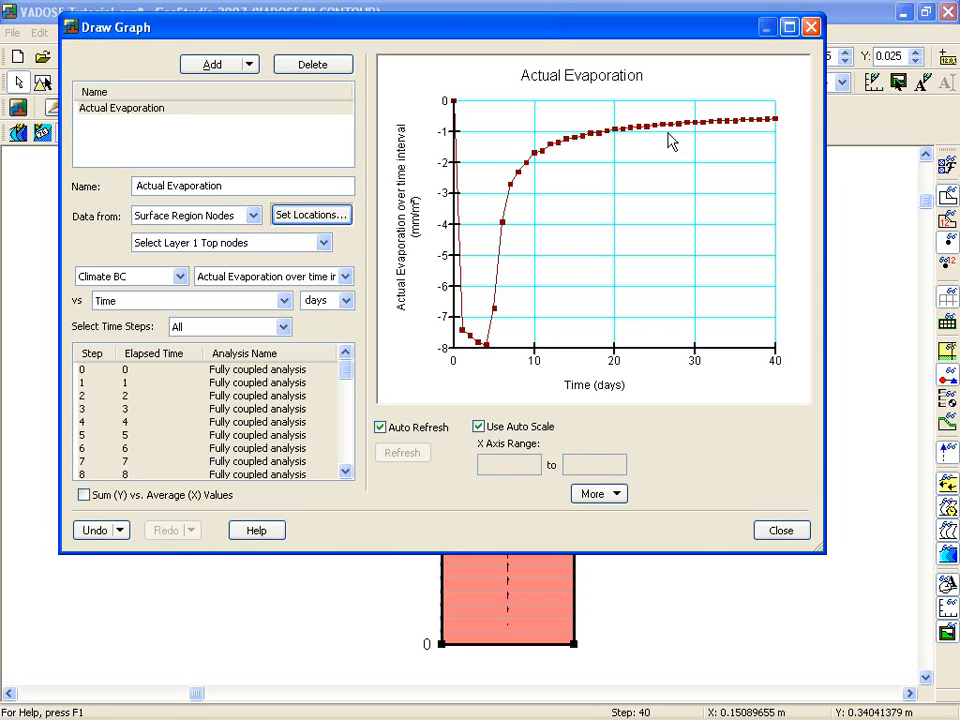
Duplicate the Actual Evaporation graph and rename the copy Potential Evaporation.
{"action": "left_click", "coordinate": [249, 66]}
{"action": "left_click", "coordinate": [232, 102]}
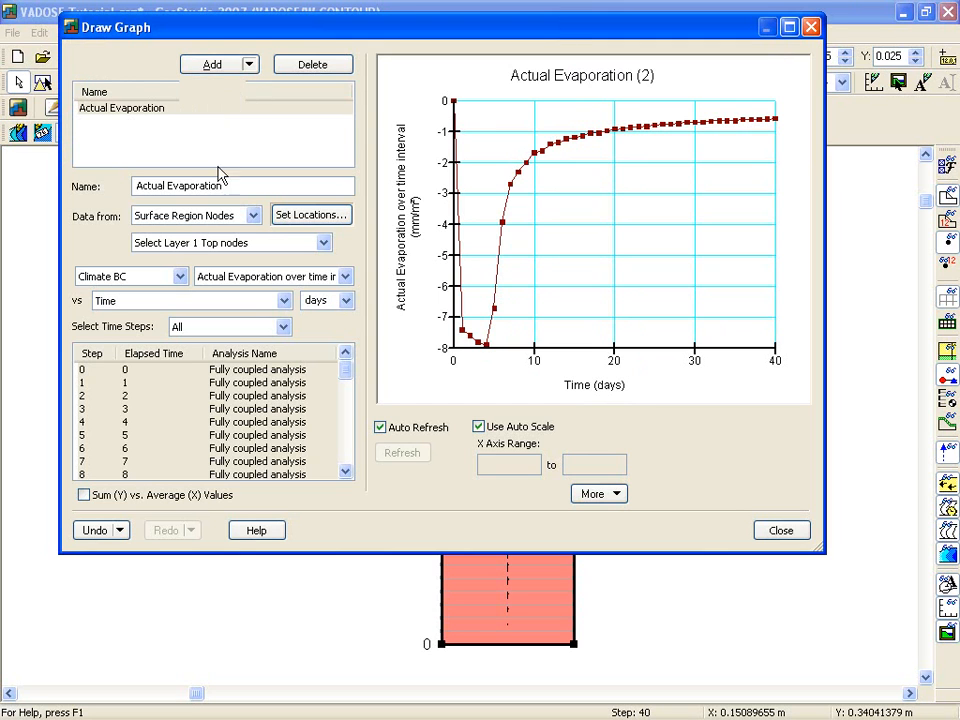
{"action": "double_click", "coordinate": [168, 185]}
{"action": "type", "text": "Potenti"}
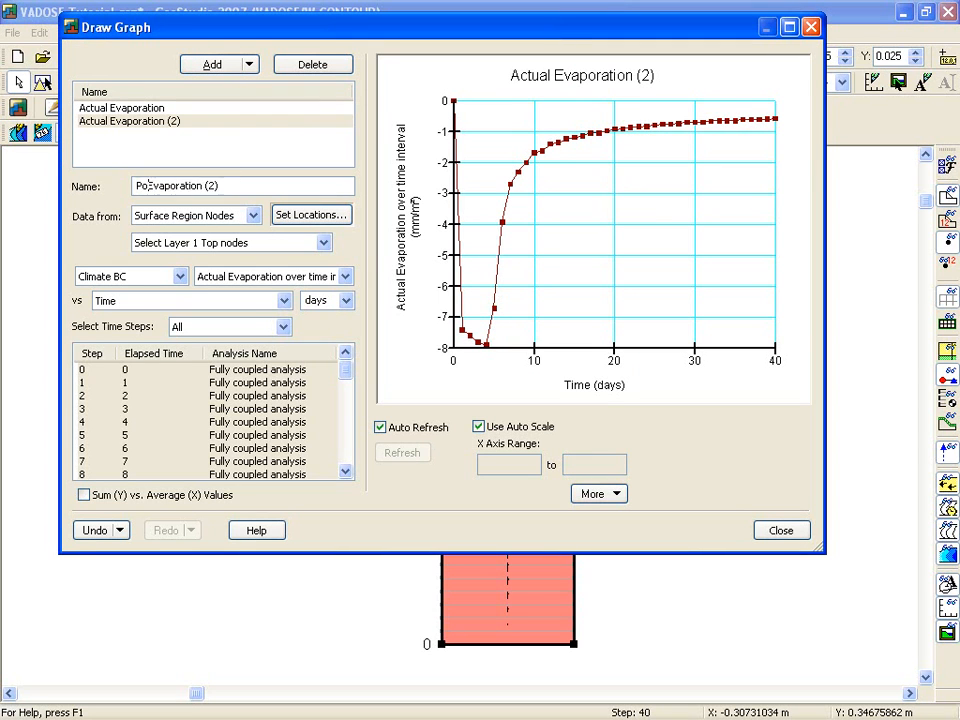
{"action": "type", "text": "al"}
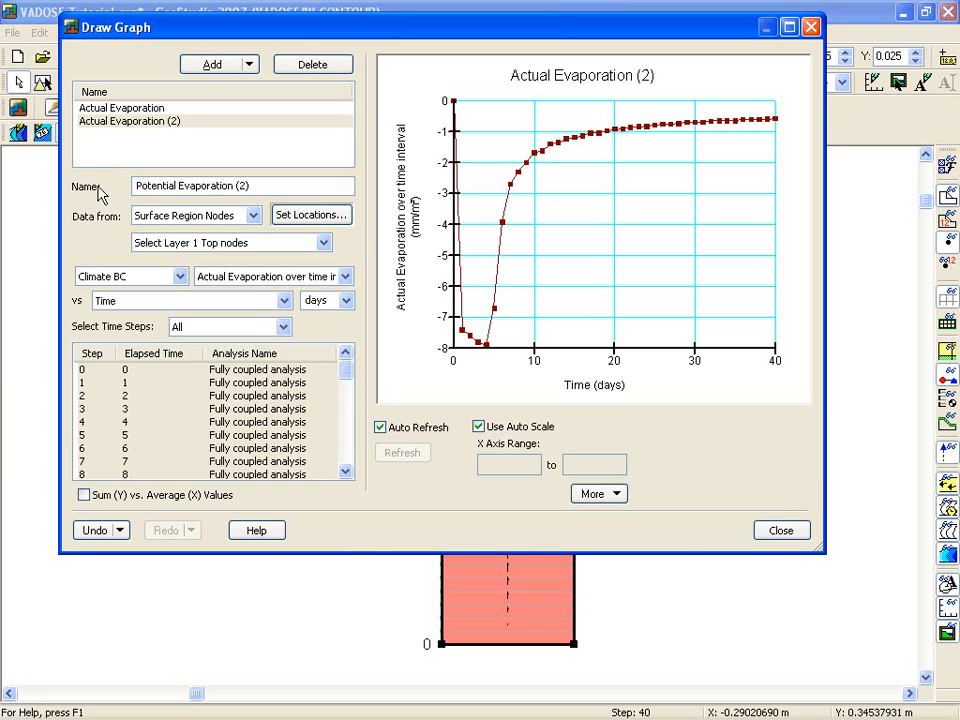
{"action": "left_click_drag", "start_coordinate": [237, 185], "coordinate": [262, 184]}
Plot Potential Evaporation over time interval in the Potential Evaporation graph and display it together with the Actual Evaporation graph.
{"action": "left_click", "coordinate": [345, 276]}
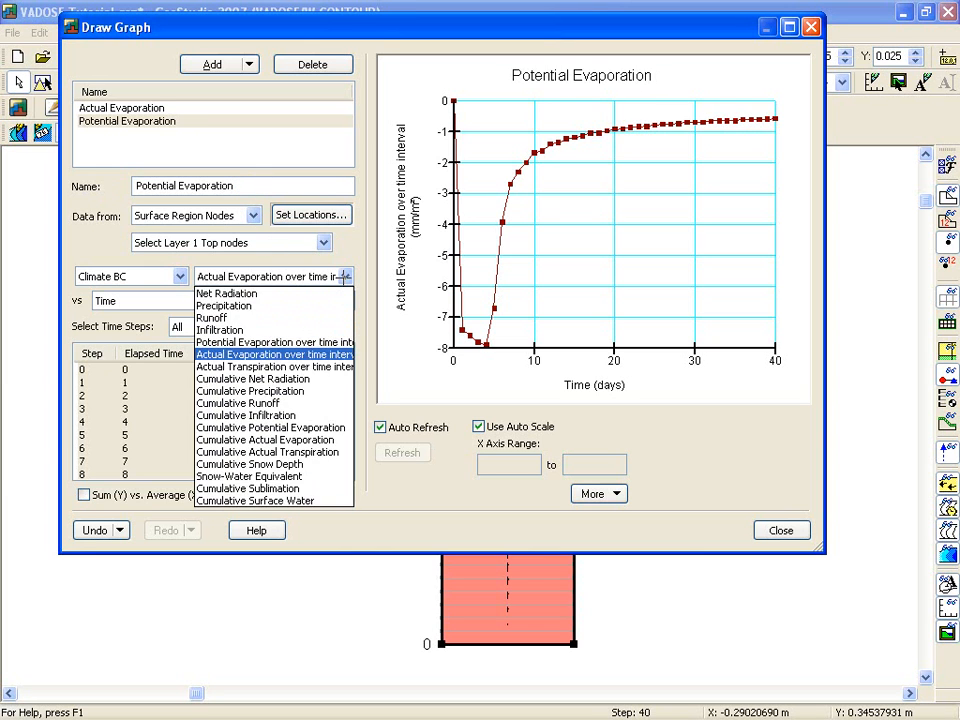
{"action": "left_click", "coordinate": [328, 342]}
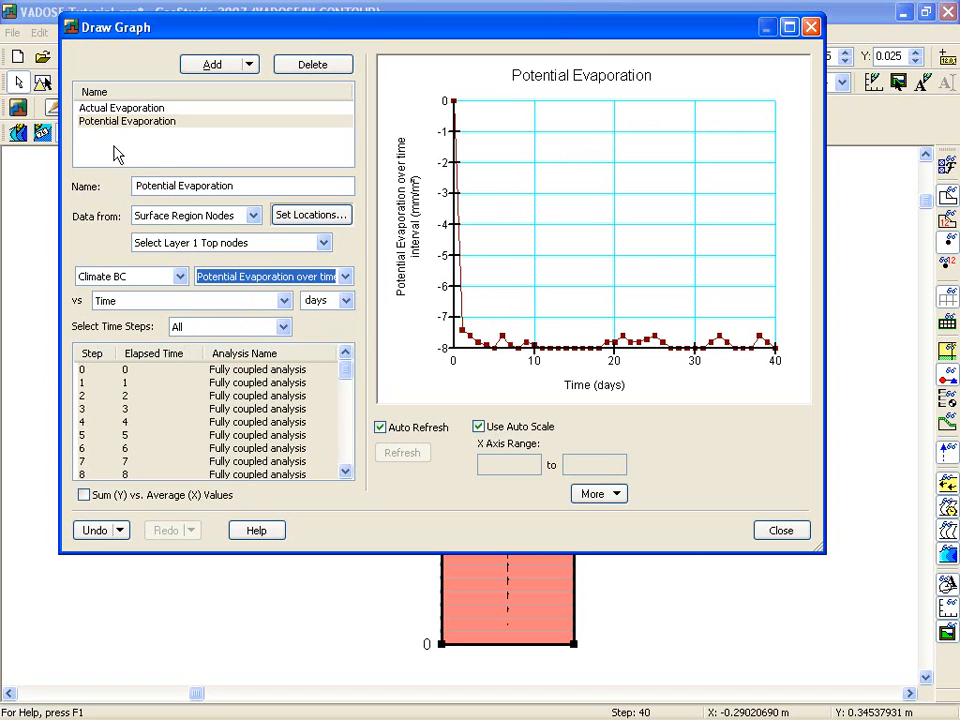
{"action": "left_click", "coordinate": [116, 112], "text": "ctrl"}
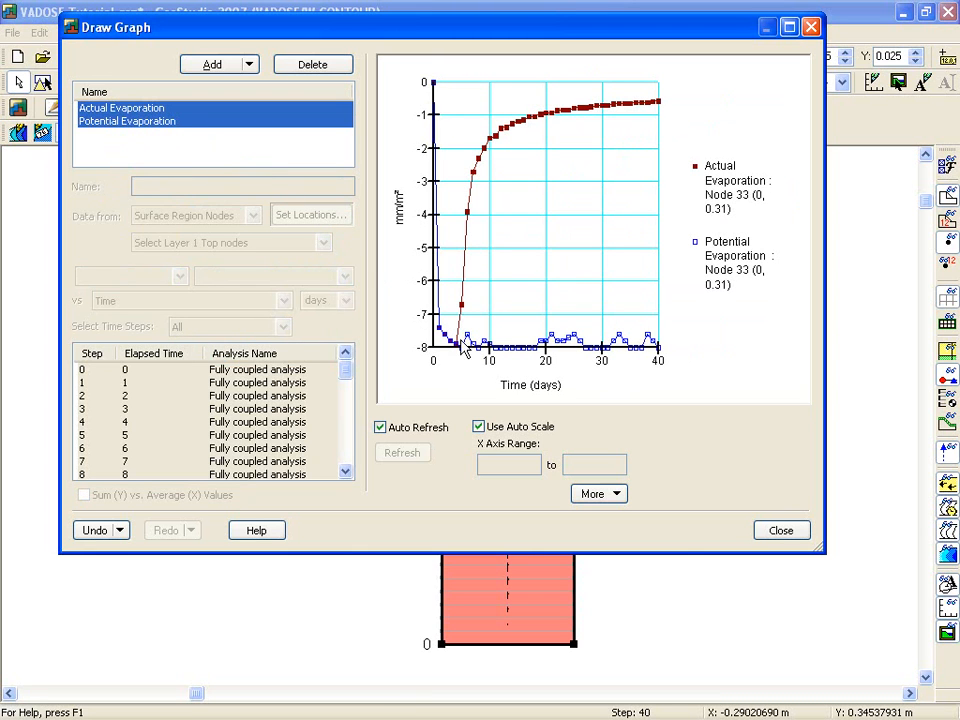
{"action": "mouse_move", "coordinate": [475, 346]}
Add a new graph named Matric suction versus time.
{"action": "left_click", "coordinate": [226, 121]}
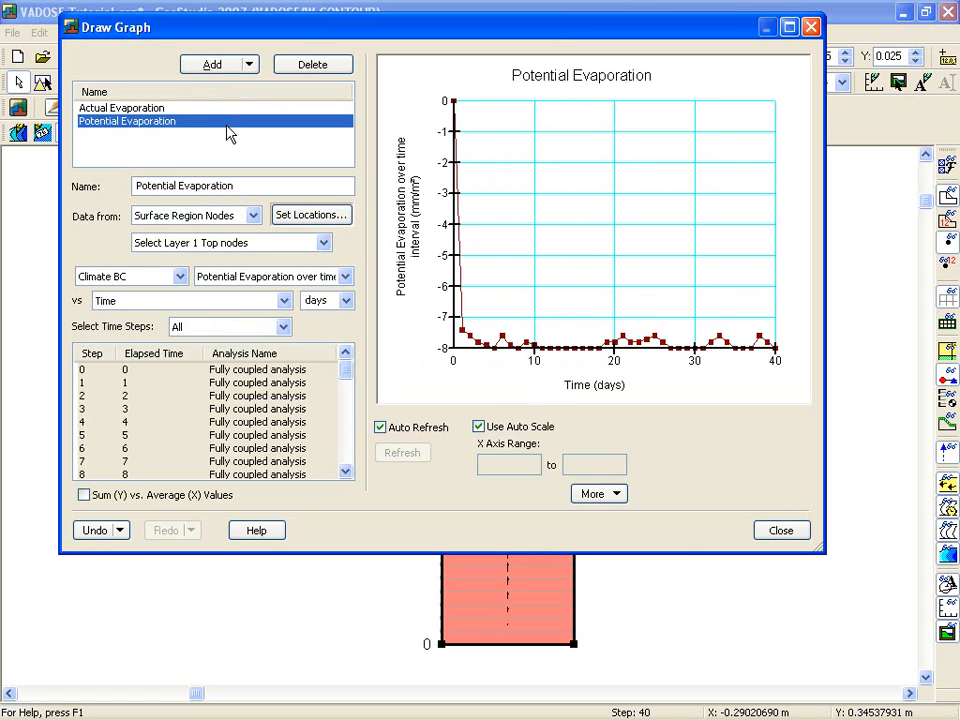
{"action": "left_click", "coordinate": [248, 64]}
{"action": "left_click_drag", "start_coordinate": [199, 186], "coordinate": [97, 188]}
{"action": "type", "text": "Matric suction versus time"}
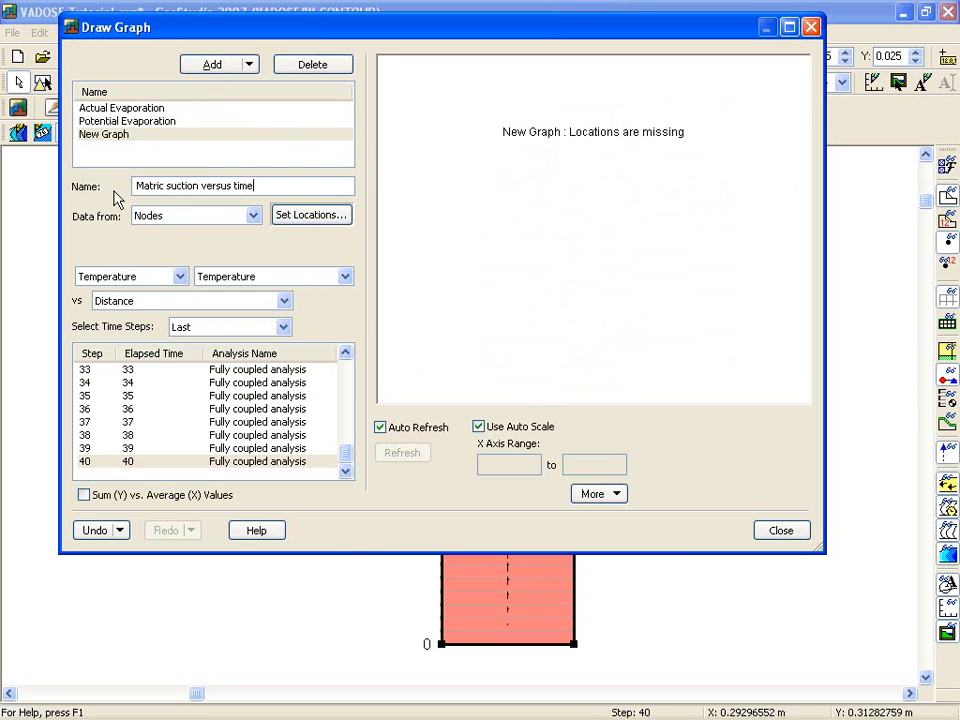
Configure the graph to plot the Pore-Pressure result Log Matric Suction against Time for all time steps.
{"action": "left_click", "coordinate": [181, 277]}
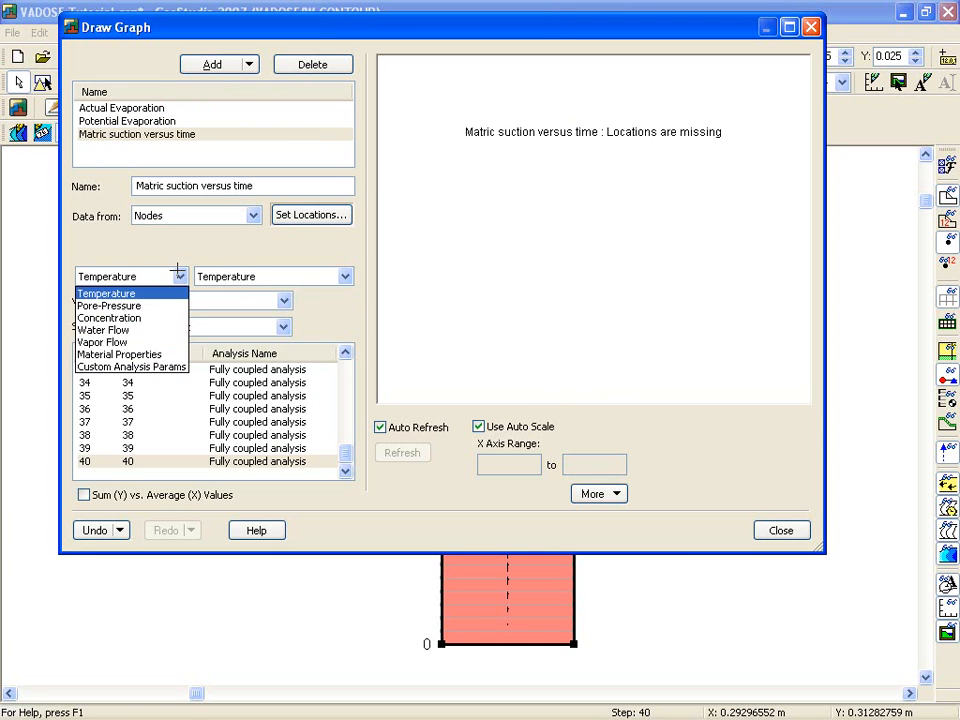
{"action": "left_click", "coordinate": [150, 305]}
{"action": "left_click", "coordinate": [345, 277]}
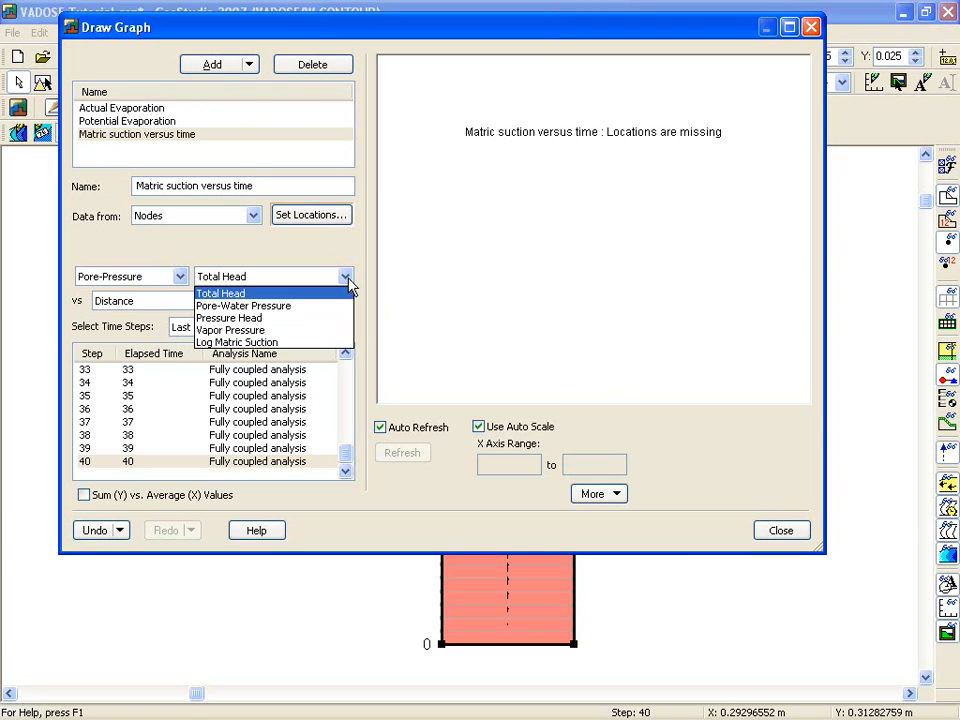
{"action": "left_click", "coordinate": [306, 342]}
{"action": "left_click", "coordinate": [284, 301]}
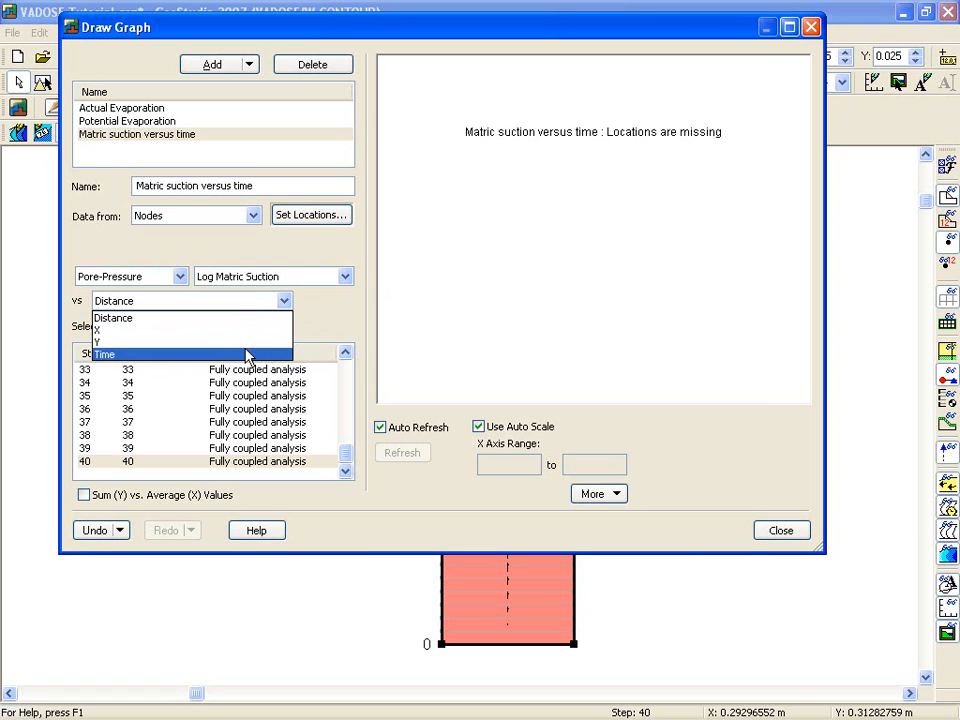
{"action": "left_click", "coordinate": [248, 354]}
{"action": "left_click", "coordinate": [284, 327]}
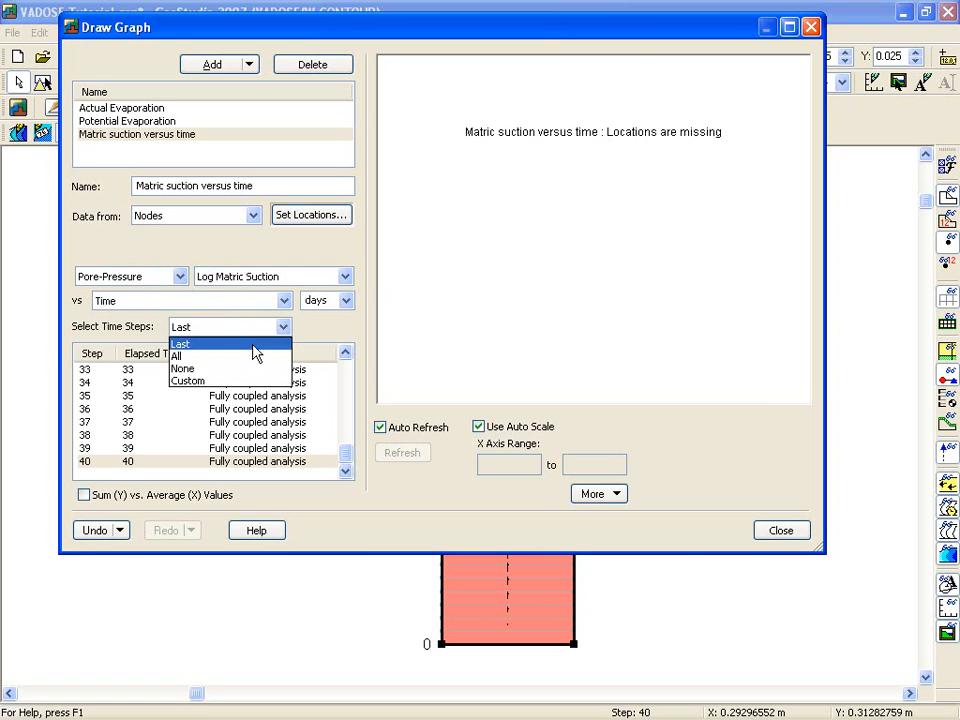
{"action": "left_click", "coordinate": [251, 357]}
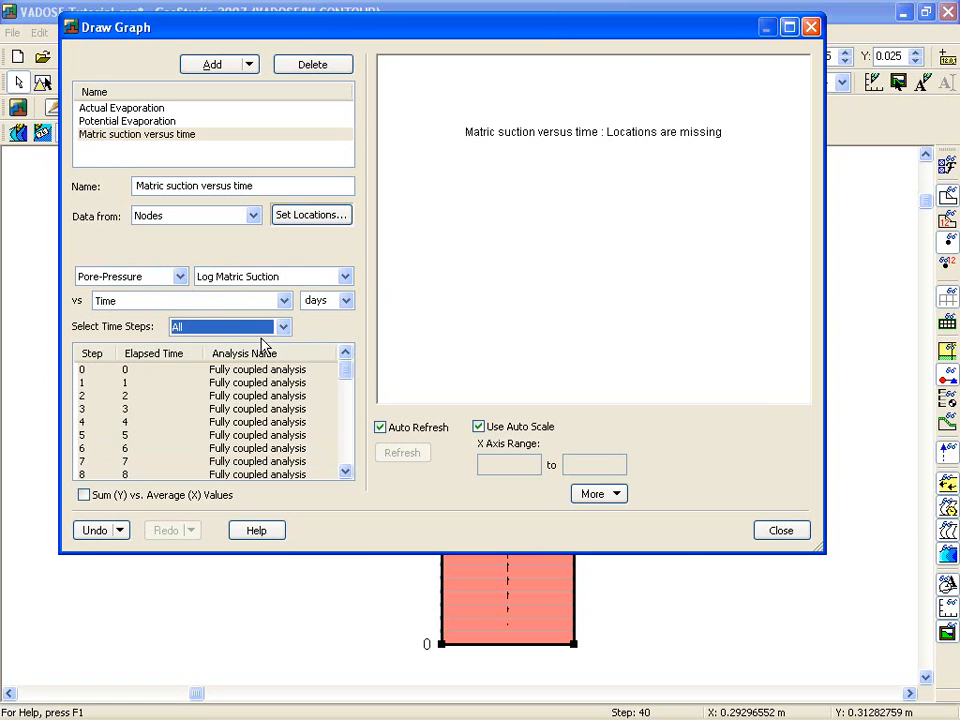
Set the matric suction graph's location to the column's top-left surface node and show the graph.
{"action": "left_click", "coordinate": [316, 221]}
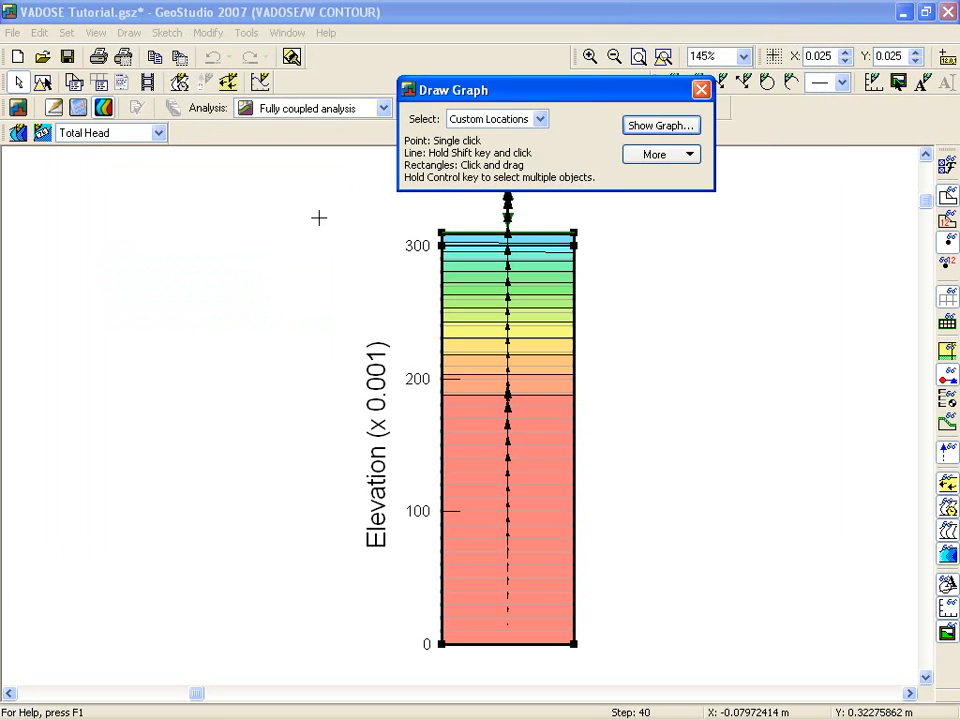
{"action": "left_click", "coordinate": [441, 233]}
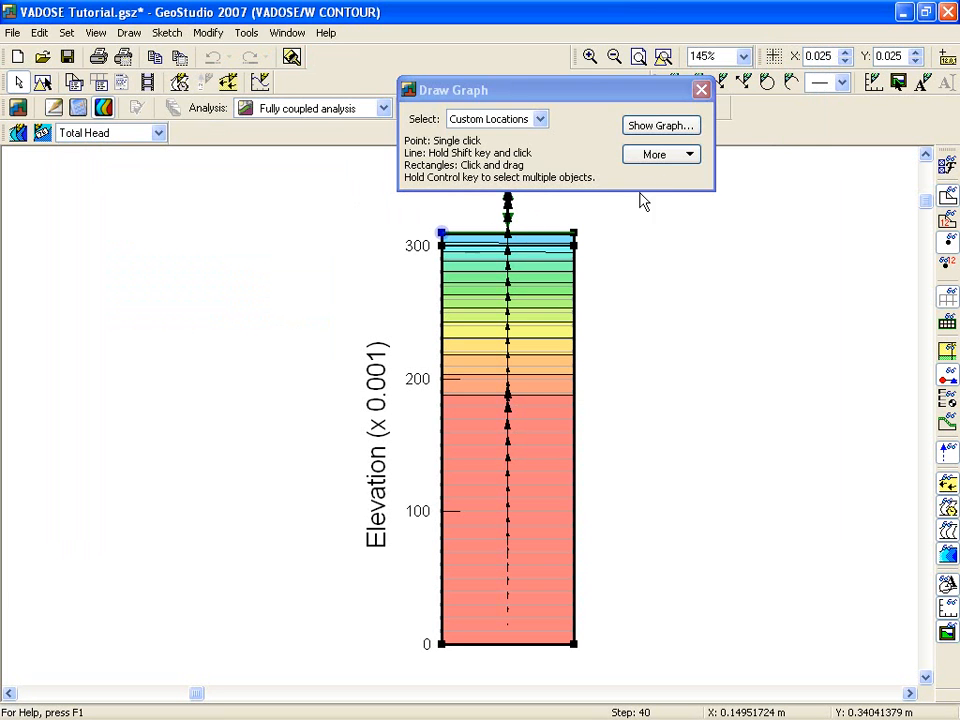
{"action": "left_click", "coordinate": [670, 128]}
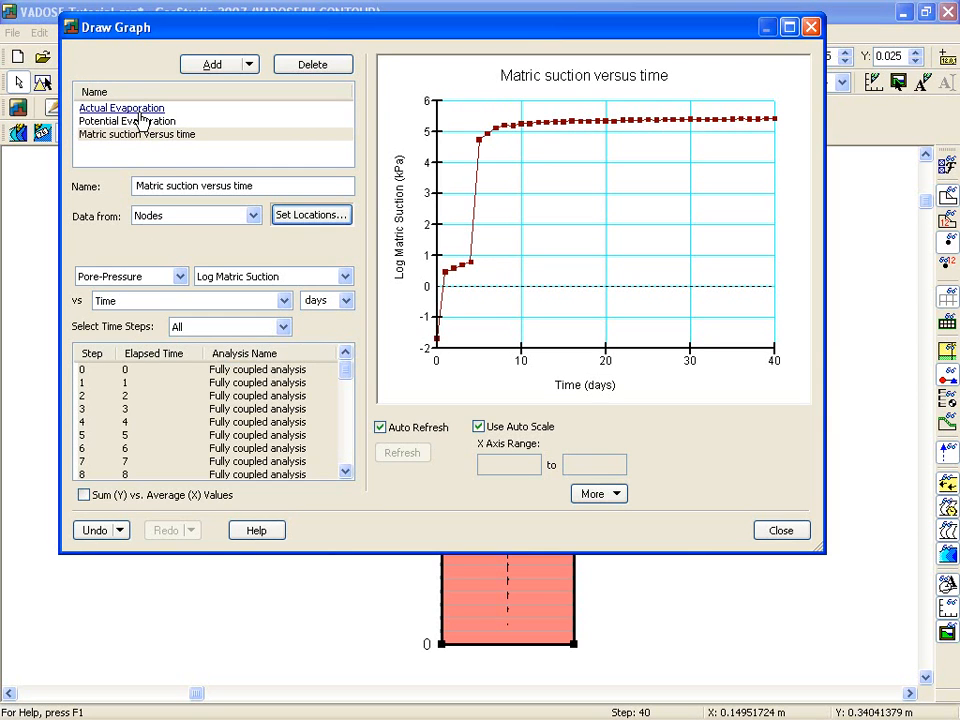
{"action": "left_click", "coordinate": [487, 150]}
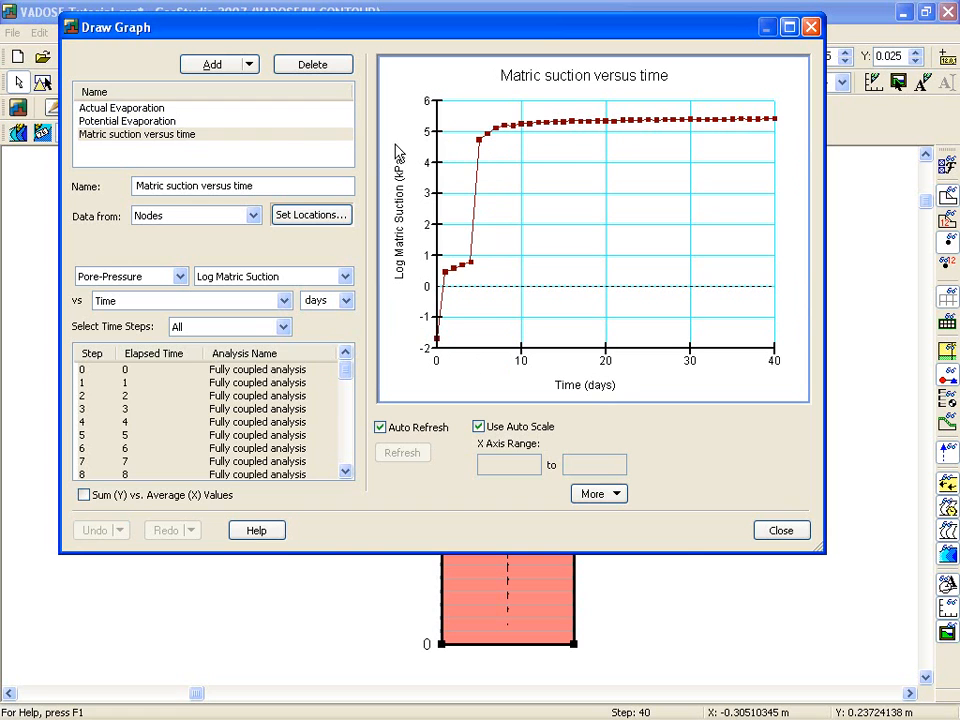
Add a new graph named Water balance storage.
{"action": "left_click", "coordinate": [249, 64]}
{"action": "left_click", "coordinate": [212, 86]}
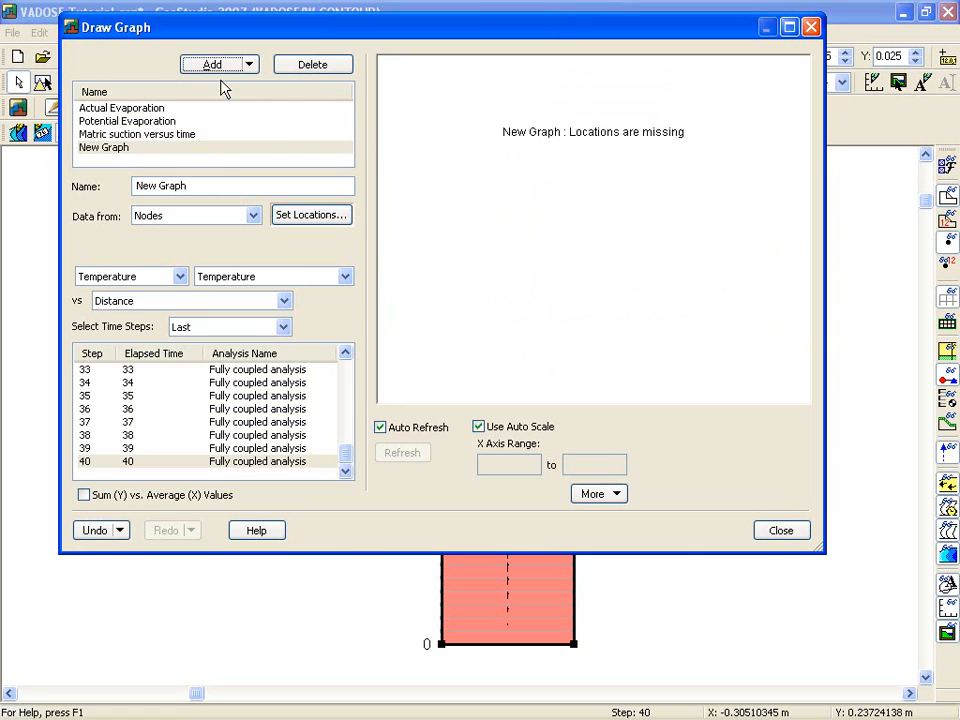
{"action": "type", "text": "Water balance storage"}
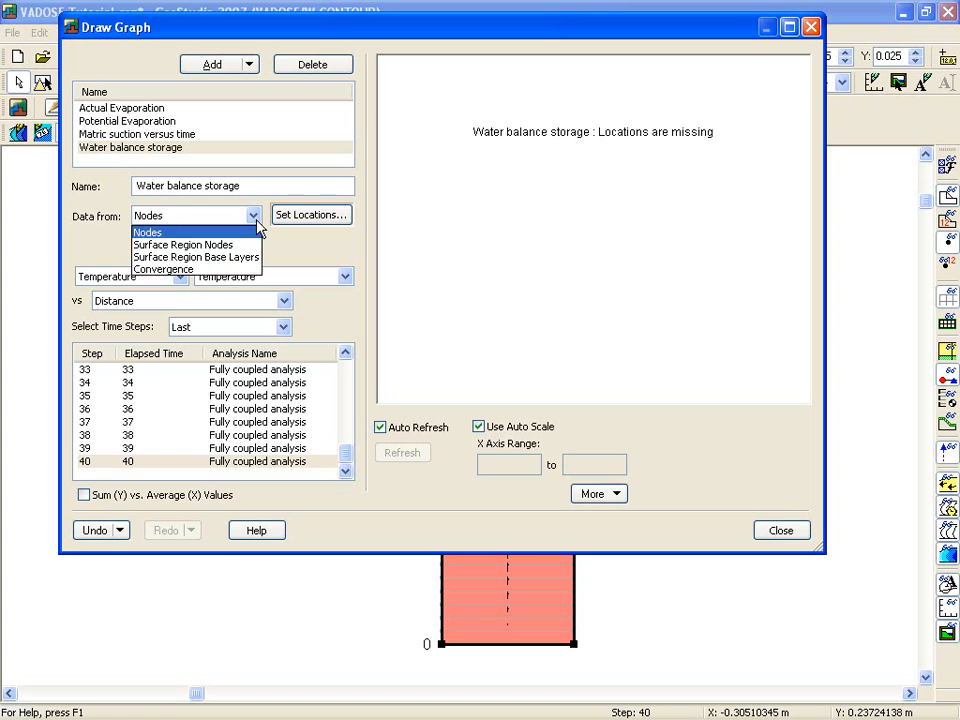
Configure the graph to plot the Water Balance result Cumulative Storage against Time using Convergence data.
{"action": "left_click", "coordinate": [201, 271]}
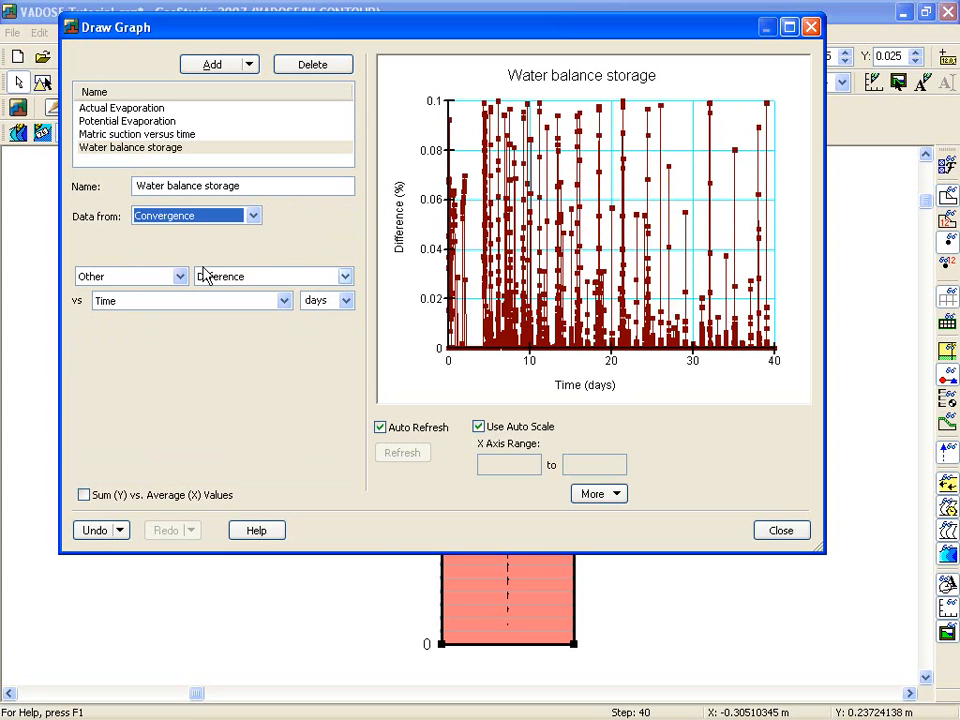
{"action": "left_click", "coordinate": [180, 276]}
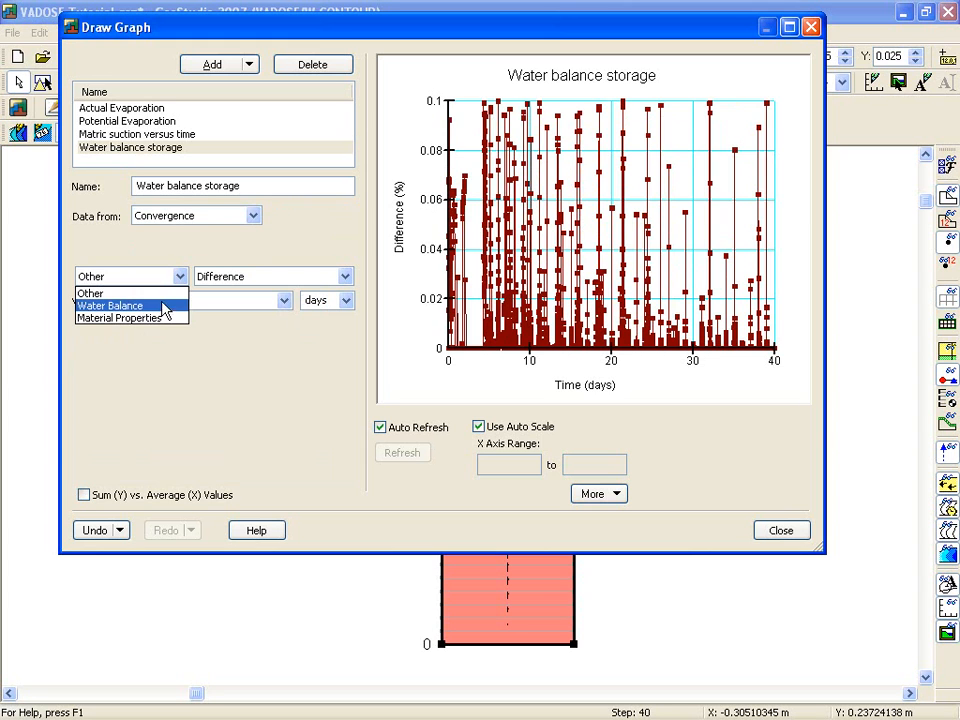
{"action": "left_click", "coordinate": [165, 310]}
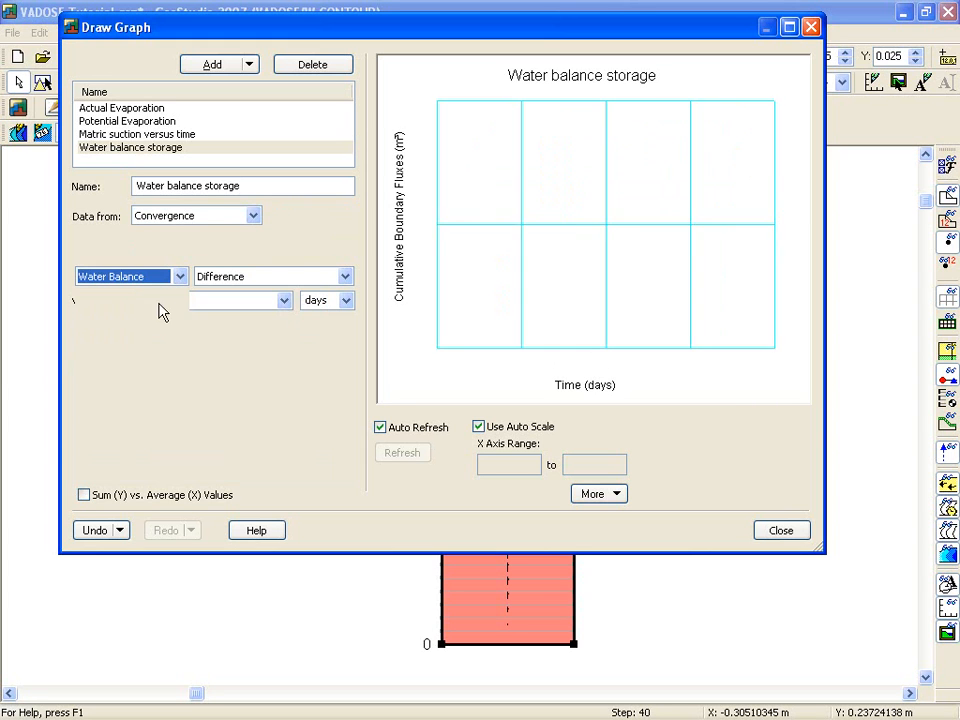
{"action": "left_click", "coordinate": [345, 278]}
{"action": "left_click", "coordinate": [255, 305]}
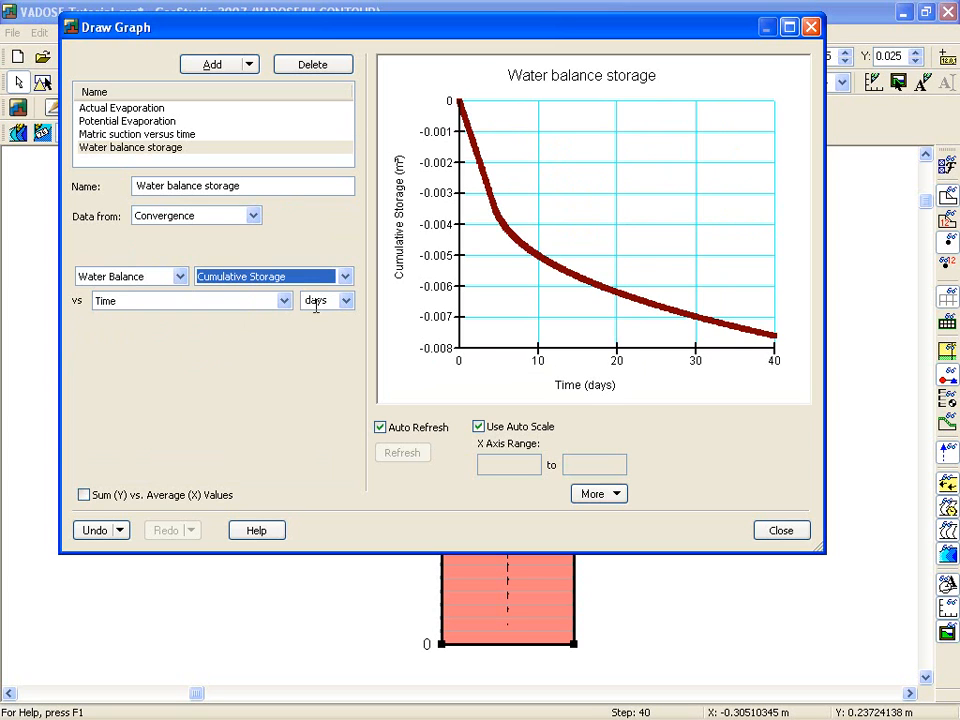
Clone the Water balance storage graph and rename the copy Water balance evaporation.
{"action": "left_click", "coordinate": [249, 68]}
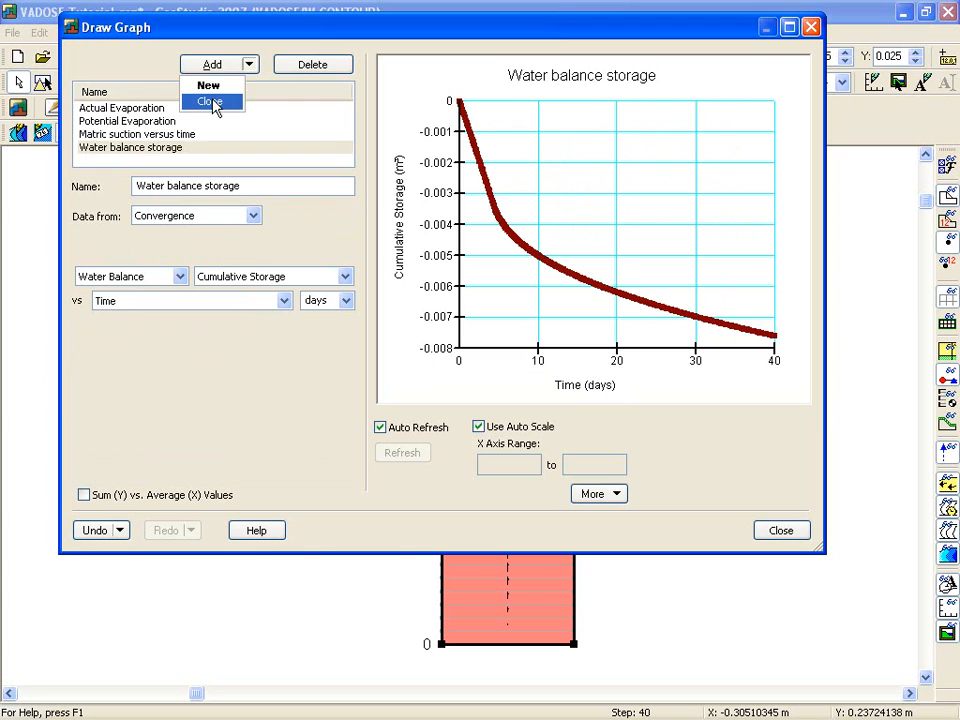
{"action": "left_click", "coordinate": [246, 99]}
{"action": "left_click_drag", "start_coordinate": [205, 186], "coordinate": [291, 186]}
{"action": "key", "text": "BackSpace"}
{"action": "type", "text": "evapoar"}
{"action": "key", "text": "BackSpace"}
{"action": "type", "text": "ration"}
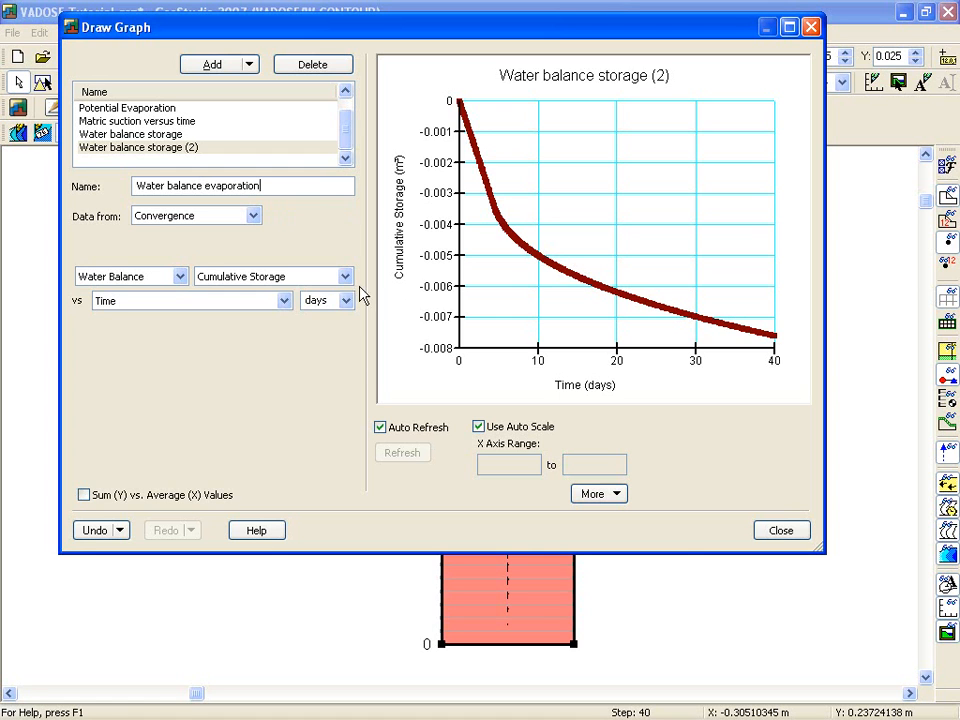
Plot Cumulative Surface Evaporation in the Water balance evaporation graph, compare it with the Water balance storage graph, and close the graphs.
{"action": "left_click", "coordinate": [345, 276]}
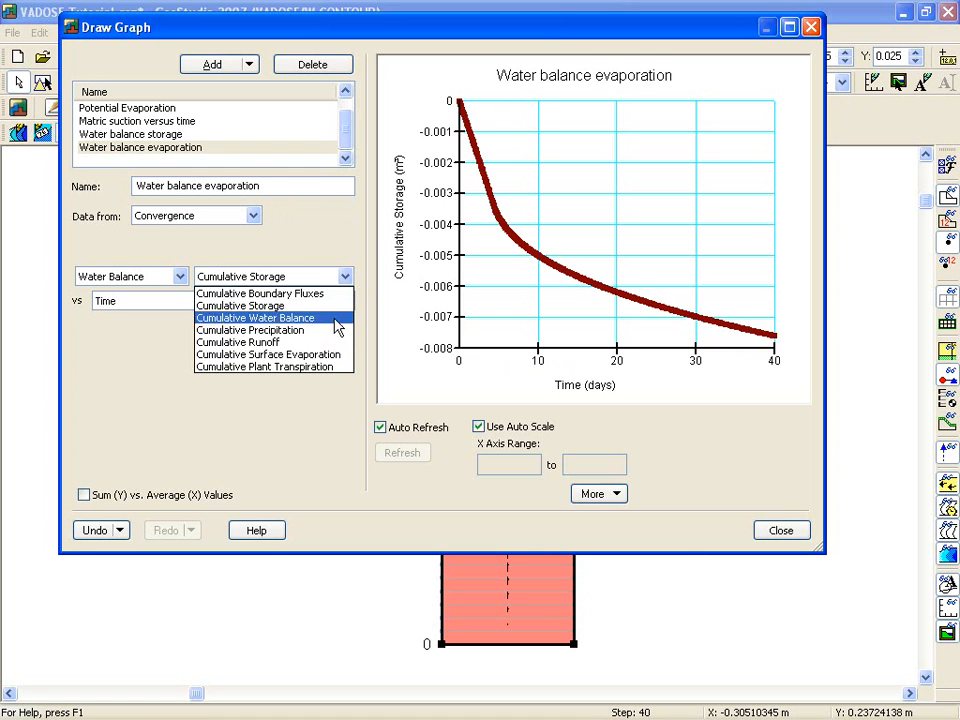
{"action": "left_click", "coordinate": [322, 355]}
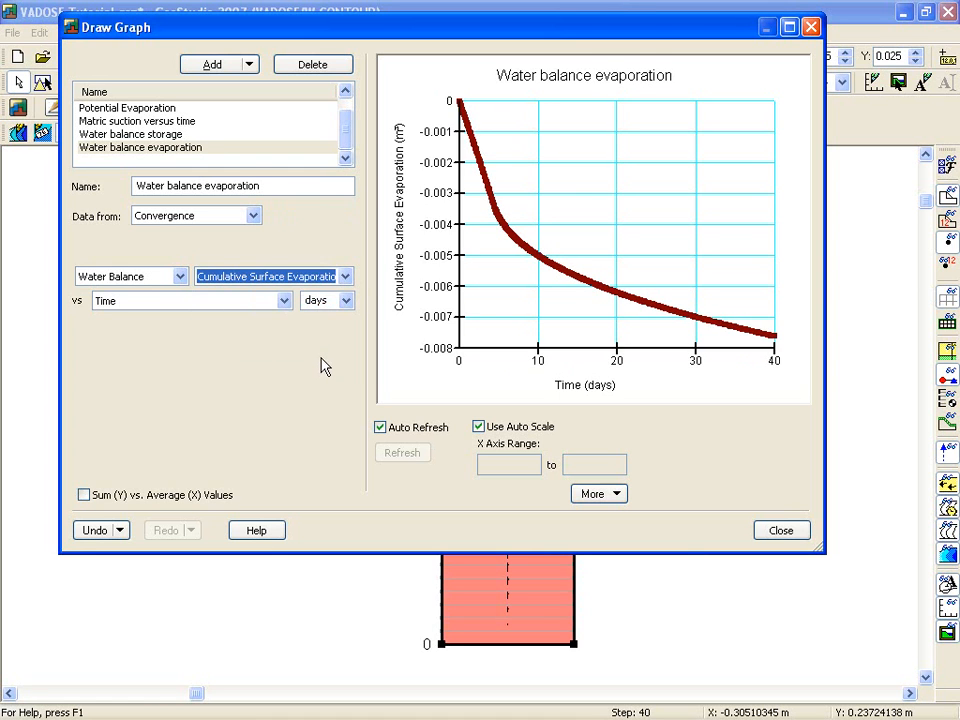
{"action": "left_click", "coordinate": [127, 137], "text": "ctrl"}
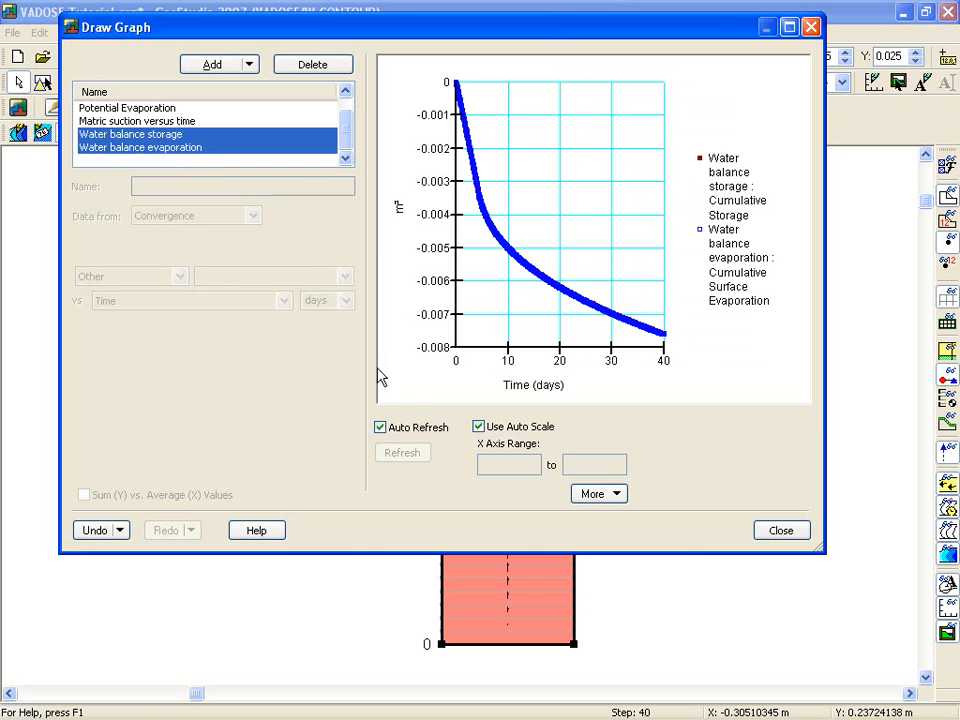
{"action": "left_click", "coordinate": [783, 534]}
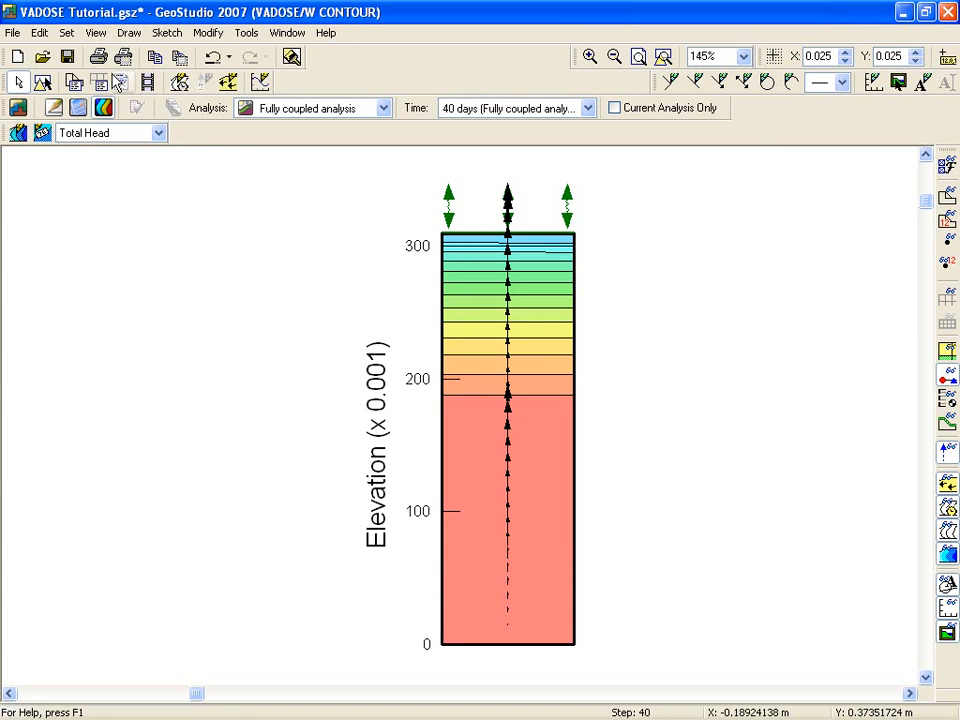
Generate the analysis report as VADOSE Tutorial.html in My Documents, review its file, project and analysis settings in Word, and close it.
{"action": "left_click", "coordinate": [95, 32]}
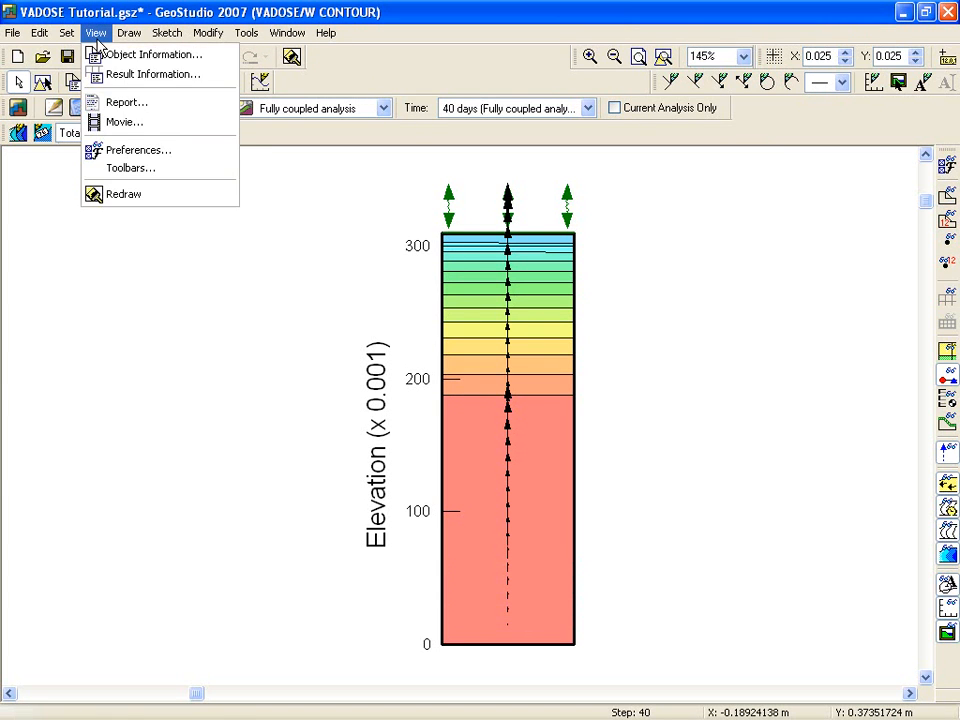
{"action": "left_click", "coordinate": [130, 102]}
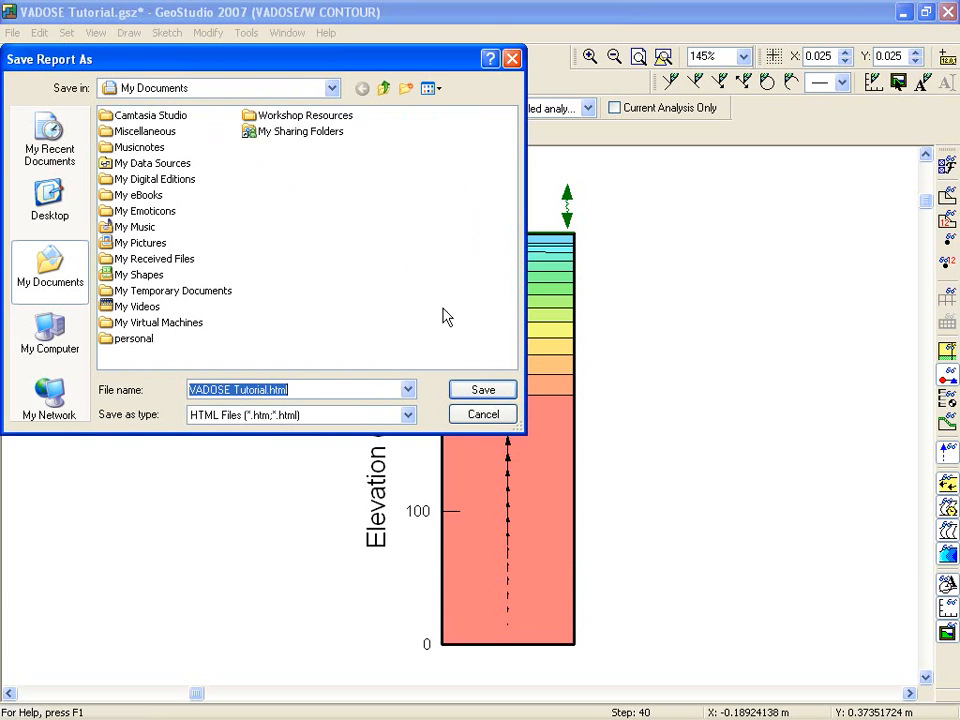
{"action": "left_click", "coordinate": [487, 393]}
{"action": "left_click", "coordinate": [396, 501]}
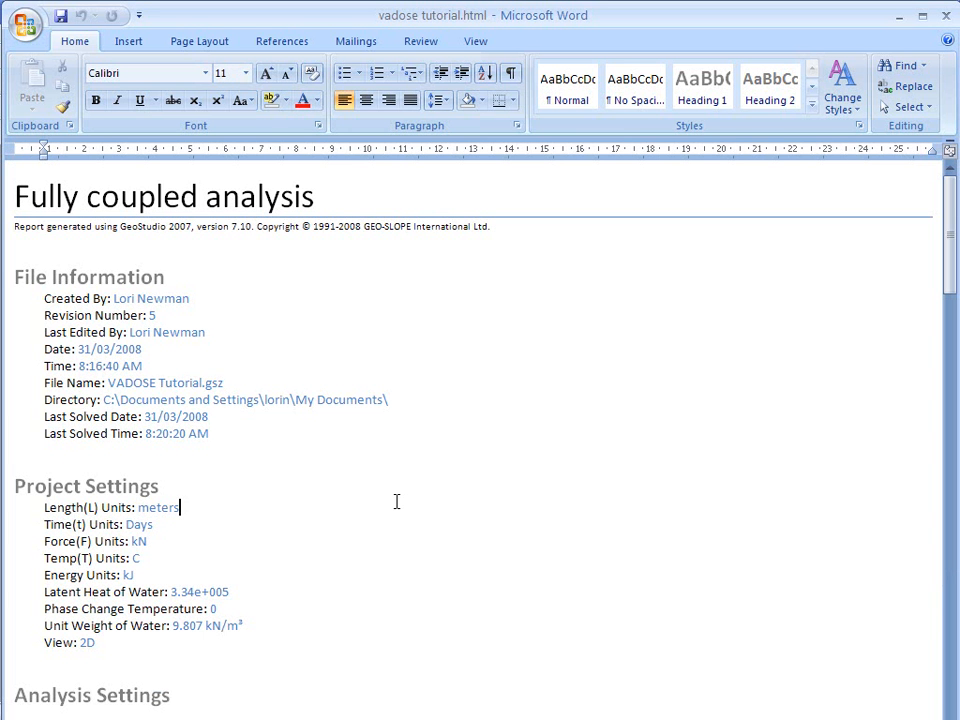
{"action": "scroll", "coordinate": [396, 501], "scroll_direction": "down", "scroll_amount": 1}
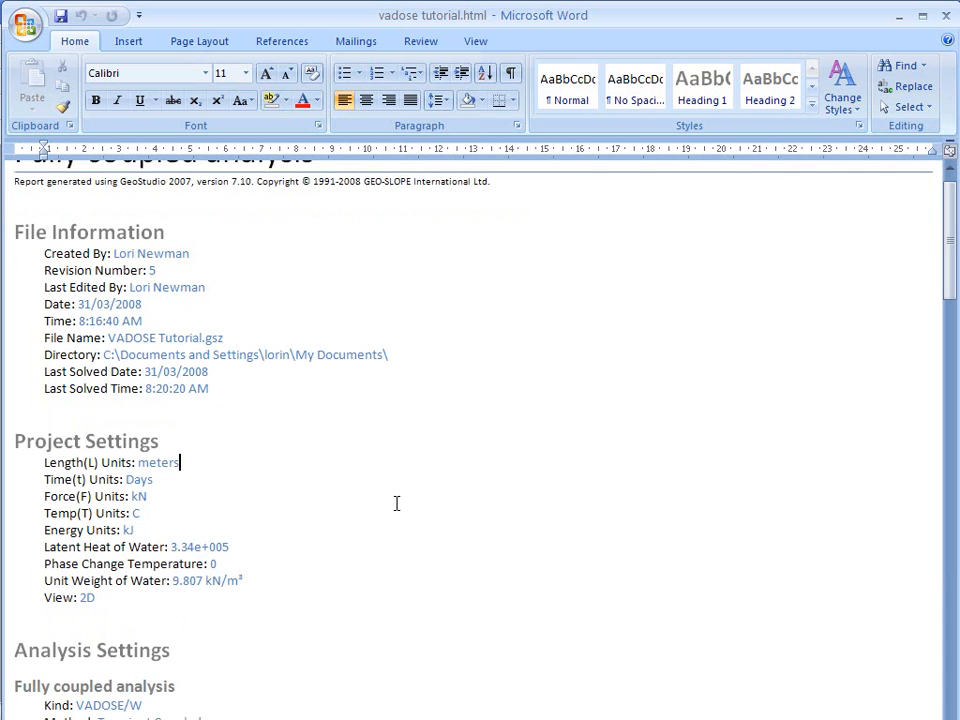
{"action": "scroll", "coordinate": [396, 503], "scroll_direction": "down", "scroll_amount": 3}
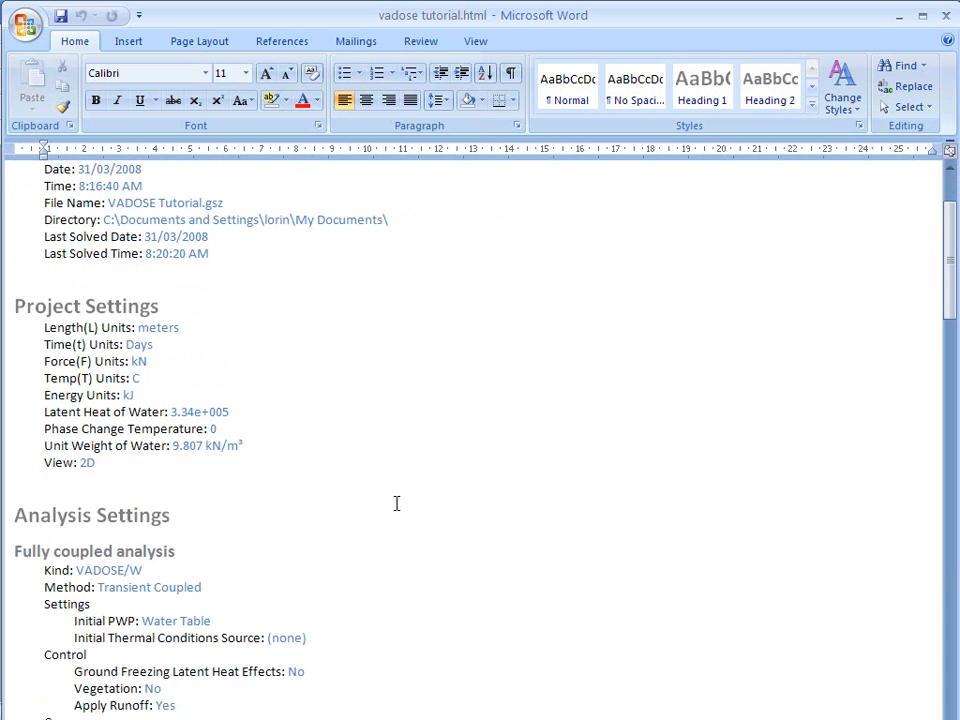
{"action": "scroll", "coordinate": [405, 490], "scroll_direction": "up", "scroll_amount": 4}
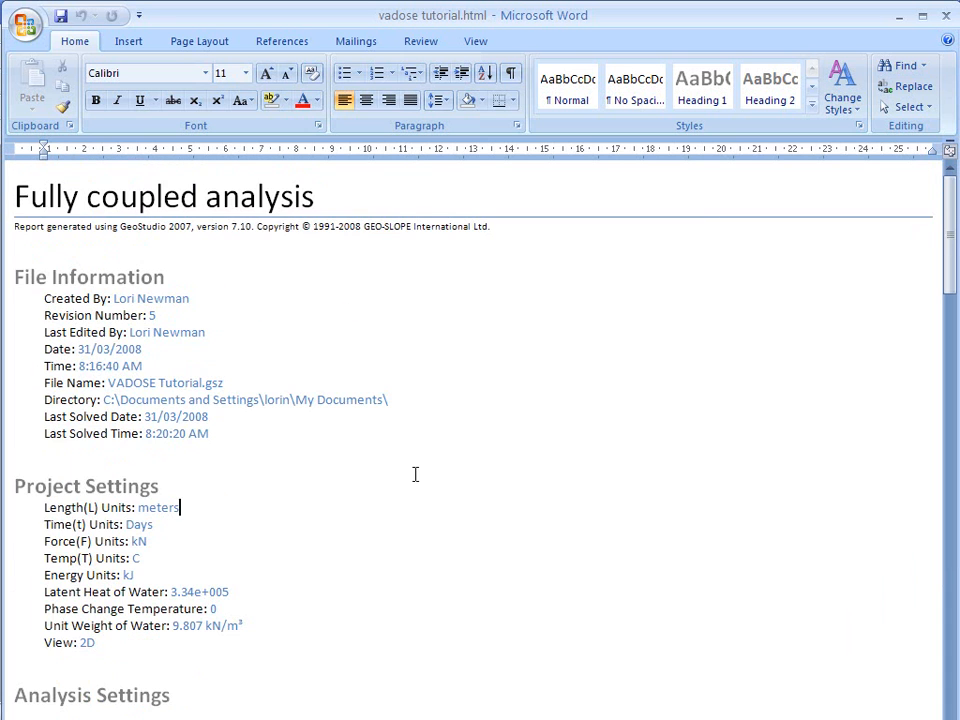
{"action": "left_click", "coordinate": [947, 18]}
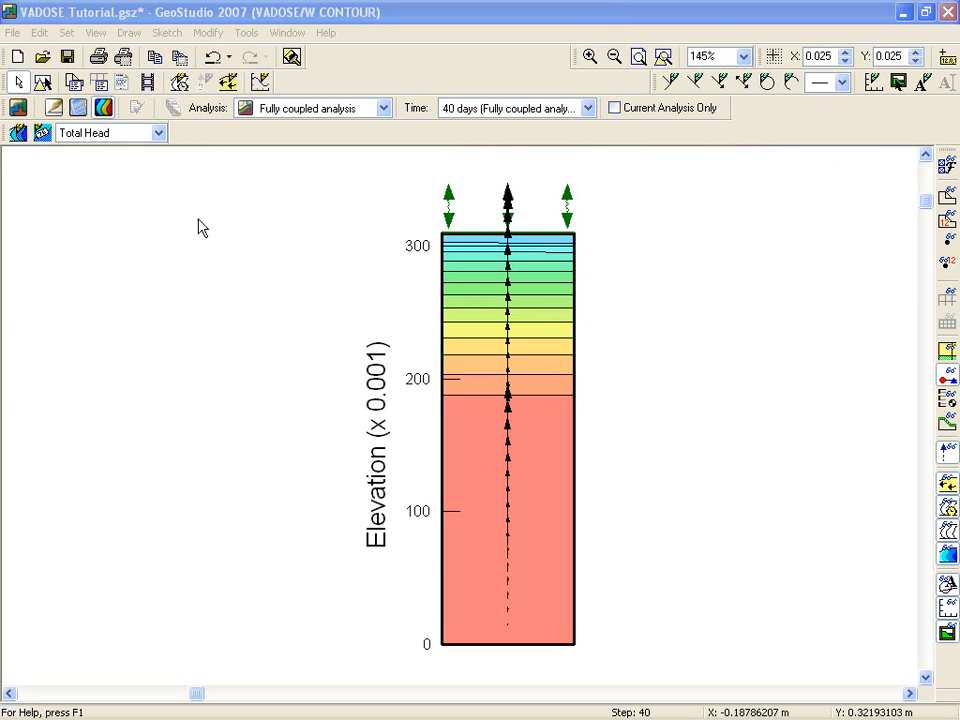
Return to the model definition, view the help topic on Draw Boundary Conditions, and close the help and the dialog.
{"action": "left_click", "coordinate": [54, 108]}
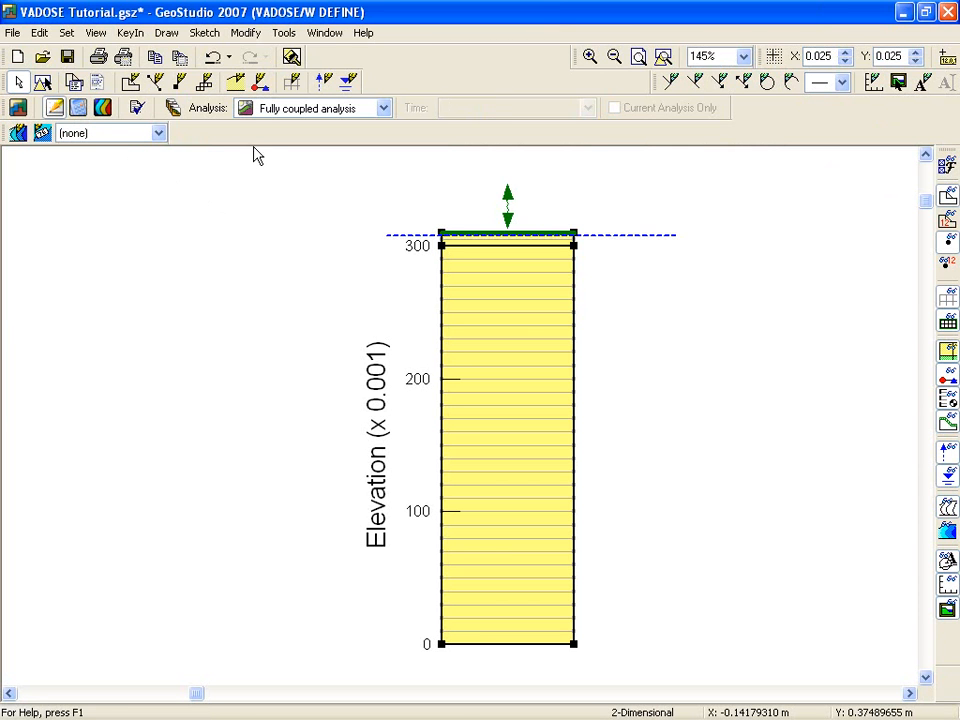
{"action": "left_click", "coordinate": [261, 82]}
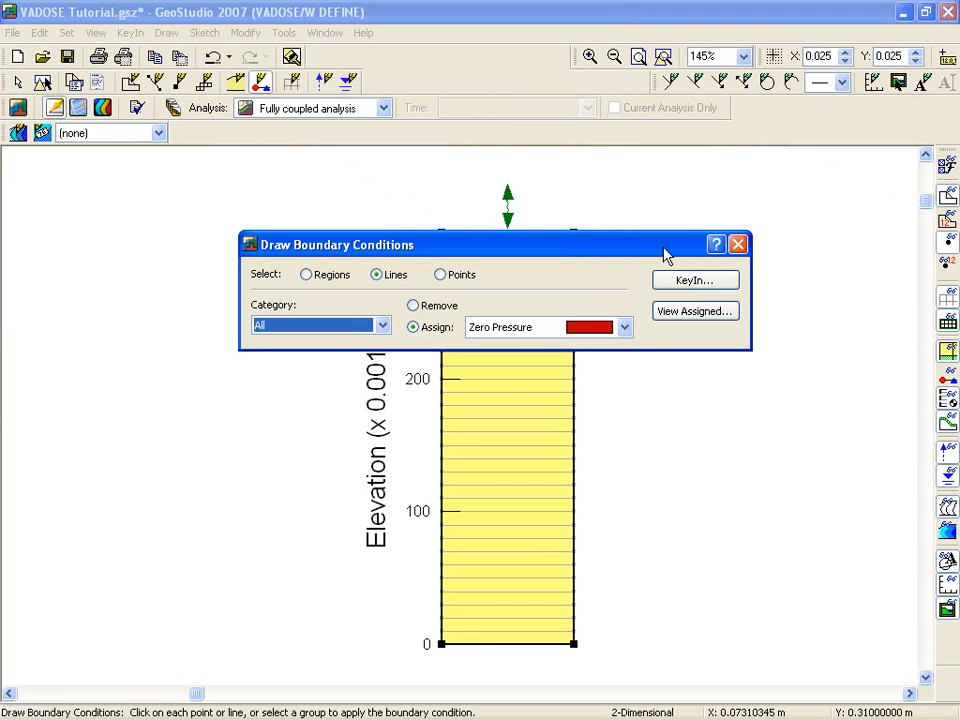
{"action": "left_click", "coordinate": [715, 245]}
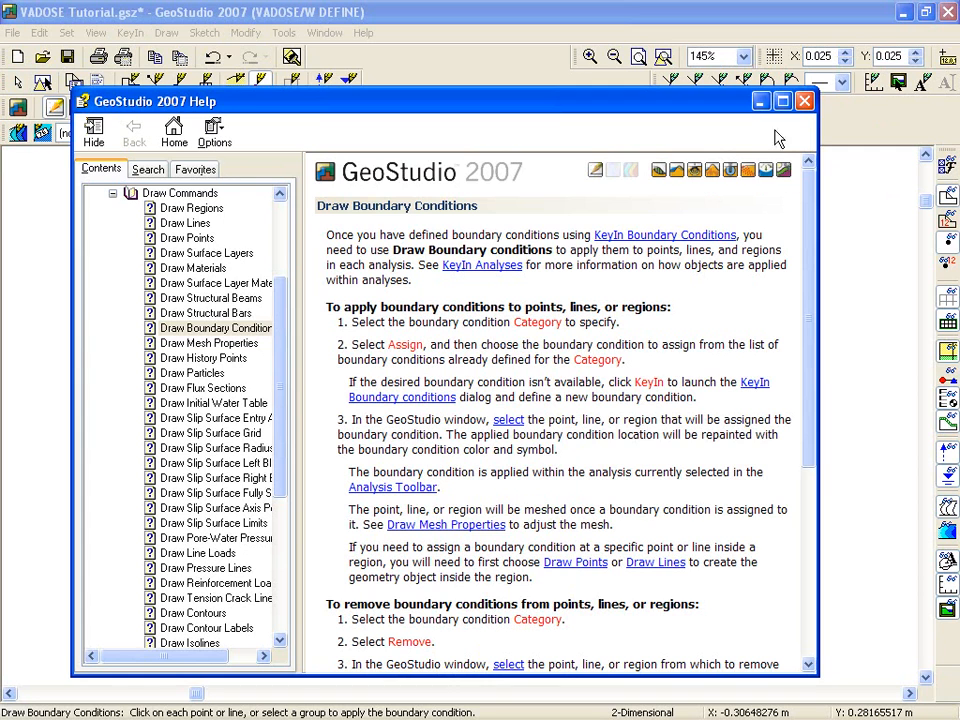
{"action": "left_click", "coordinate": [806, 103]}
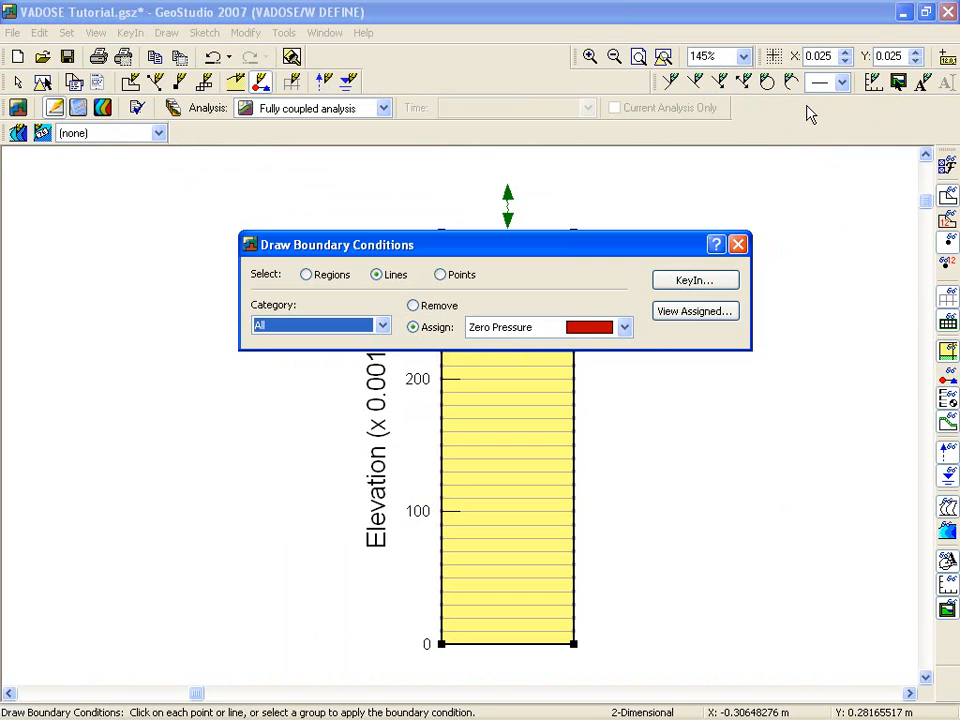
{"action": "left_click", "coordinate": [738, 245]}
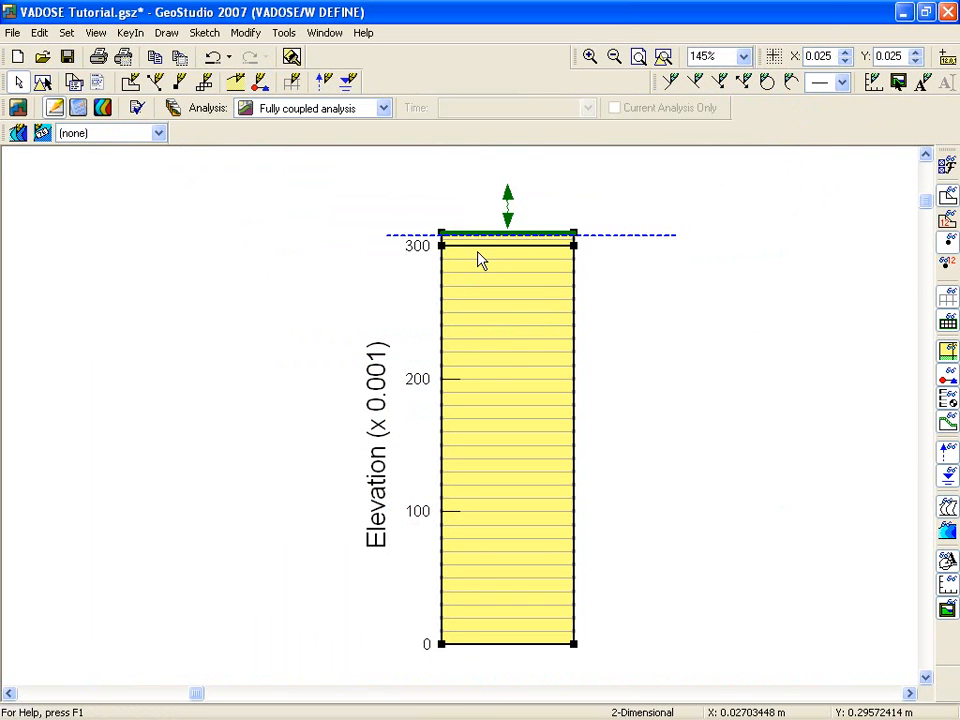
View the documentation list on the GeoStudio start page, search the examples for vadose, and return to the Fully coupled analysis.
{"action": "left_click", "coordinate": [17, 107]}
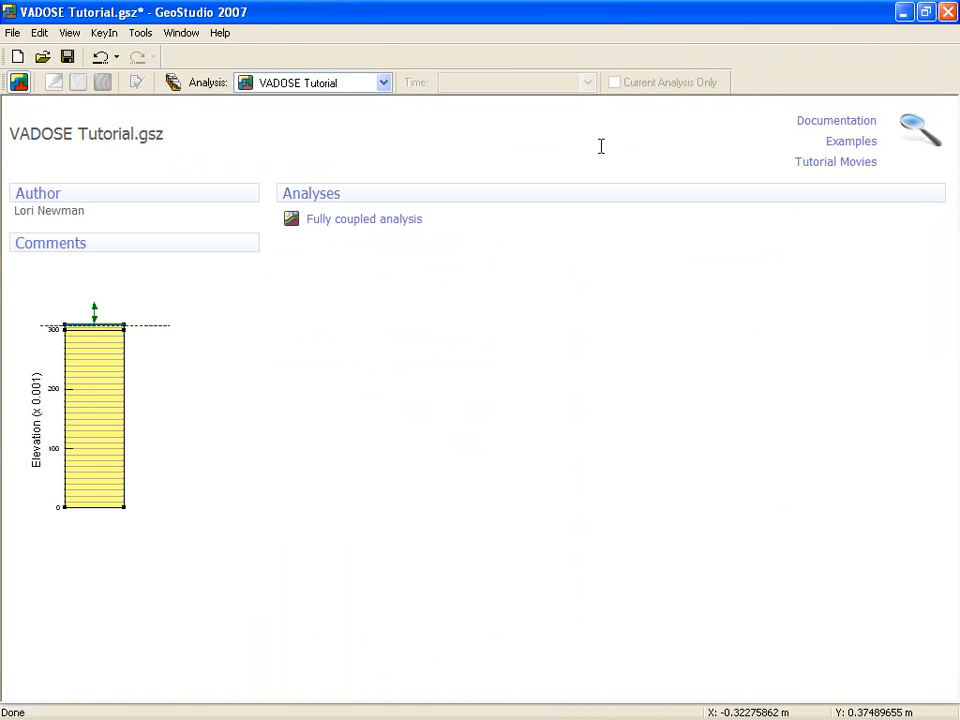
{"action": "left_click", "coordinate": [840, 122]}
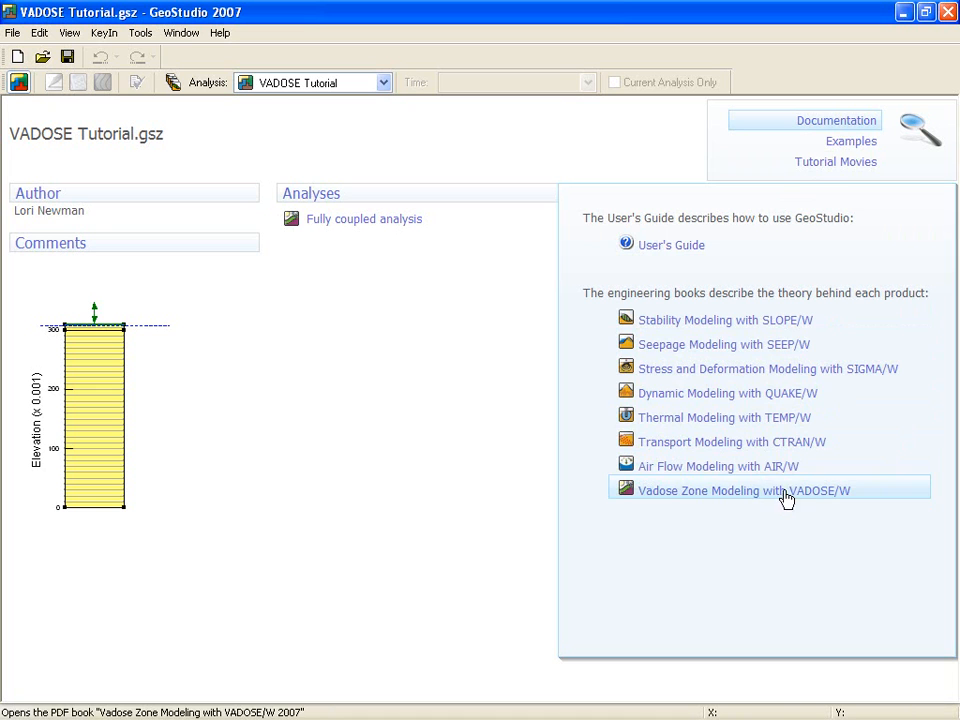
{"action": "left_click", "coordinate": [855, 146]}
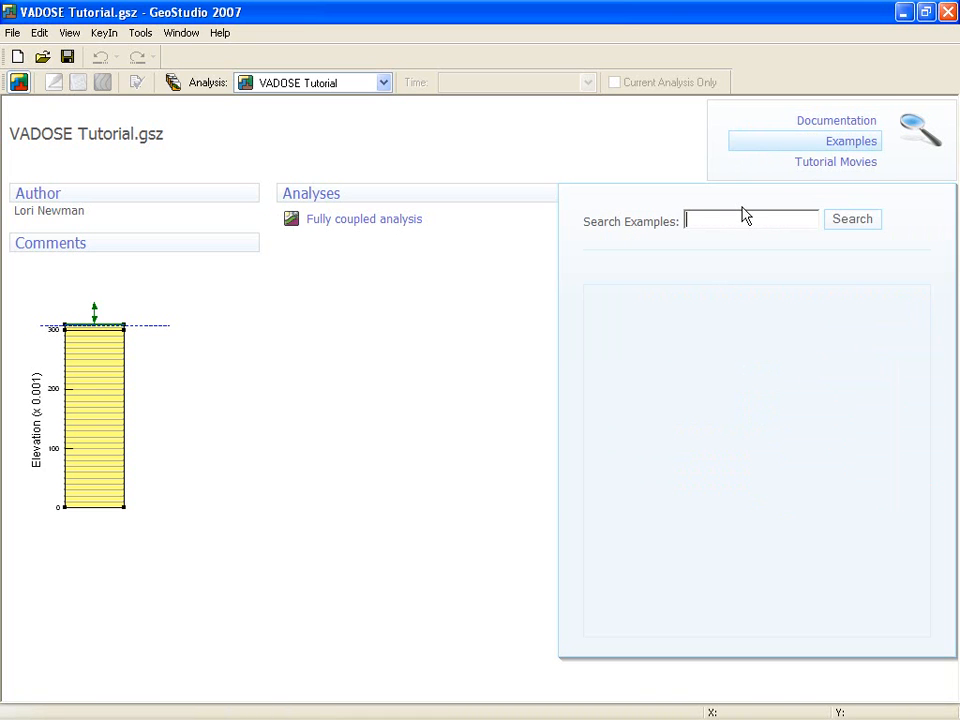
{"action": "type", "text": "vadose"}
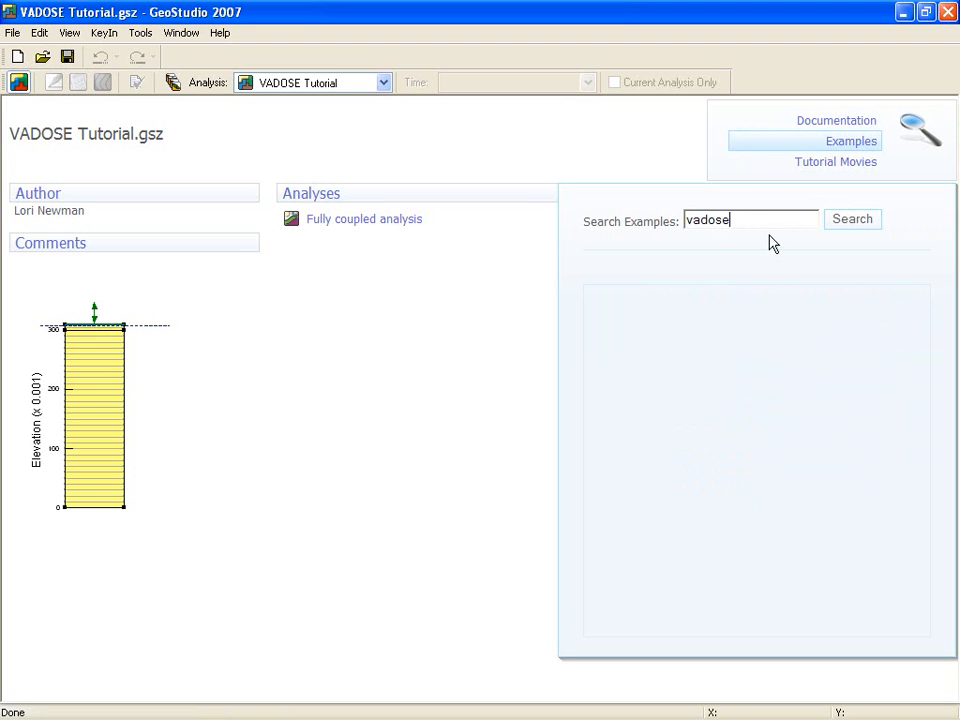
{"action": "left_click", "coordinate": [845, 224]}
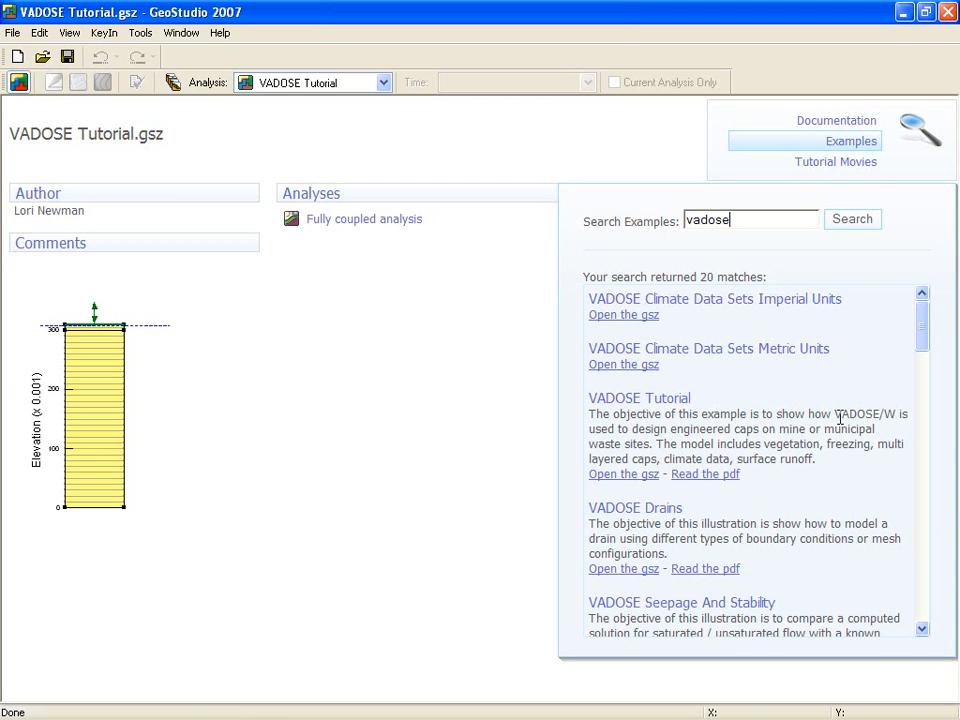
{"action": "left_click", "coordinate": [349, 229]}
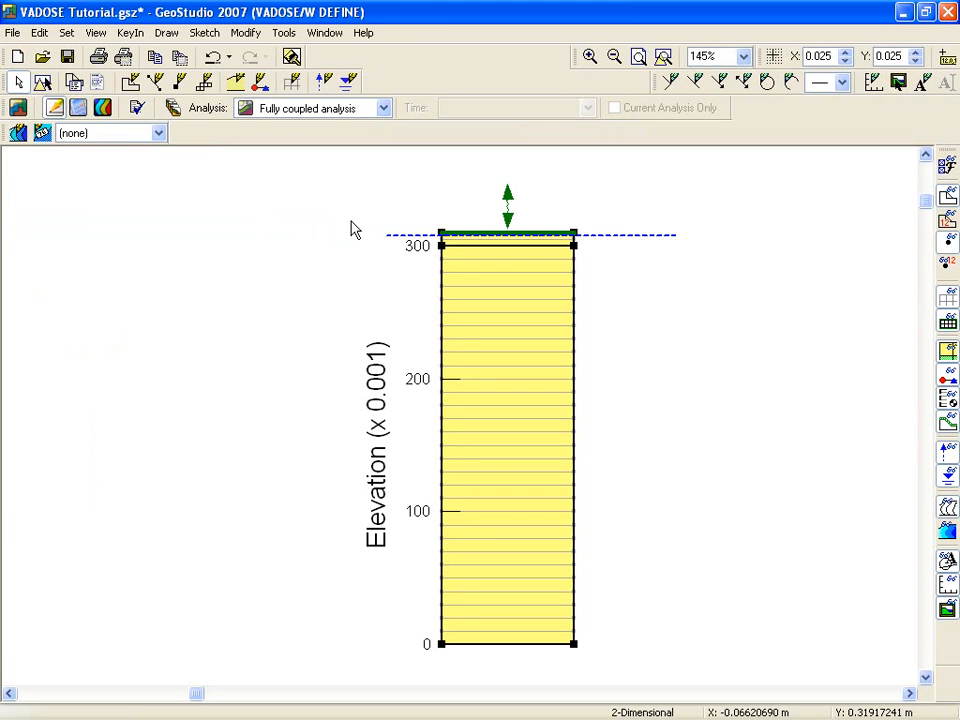